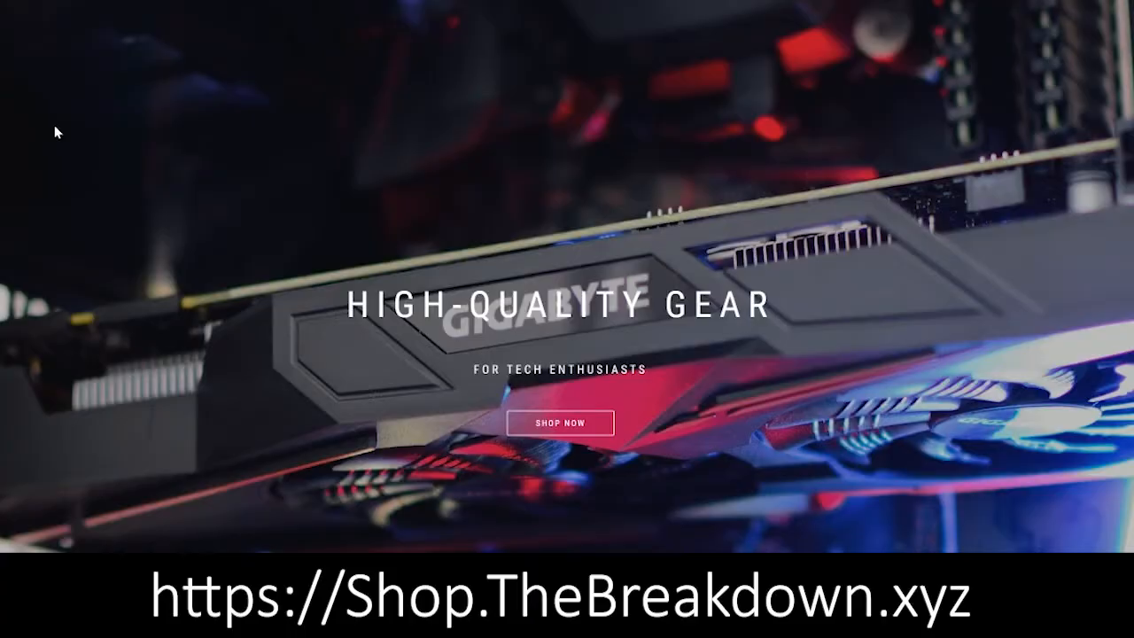
- Open the $22.99 HACKINTOSH – THINK REALLY DIFFERENTLY T-shirt page from the shop grid and scroll its details
scroll(54, 125, "down", 1)
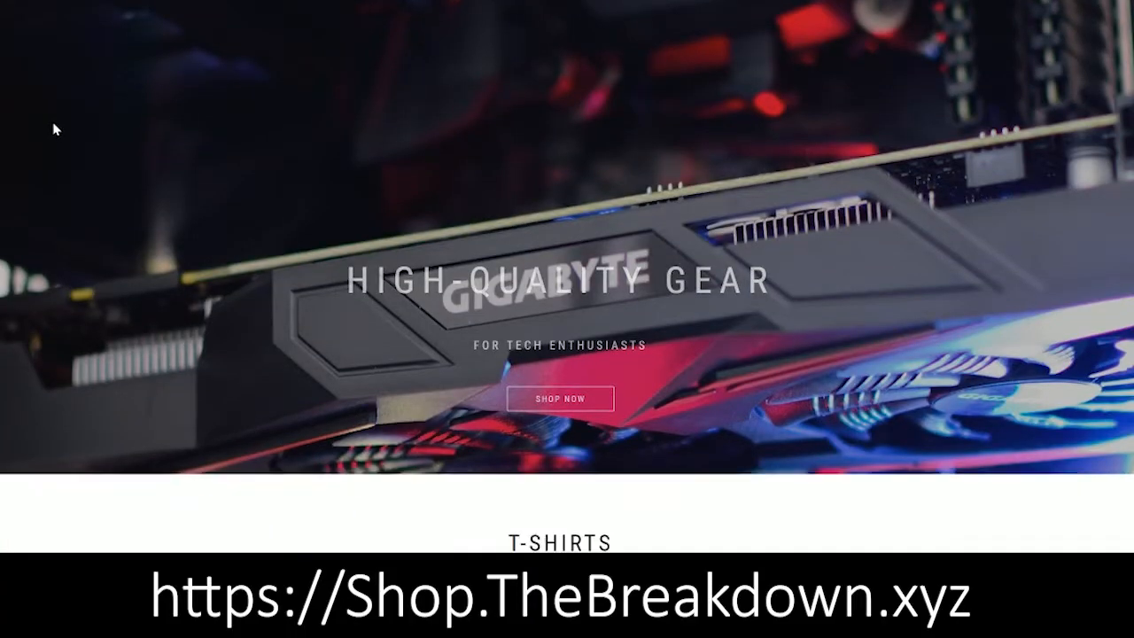
scroll(54, 125, "down", 7)
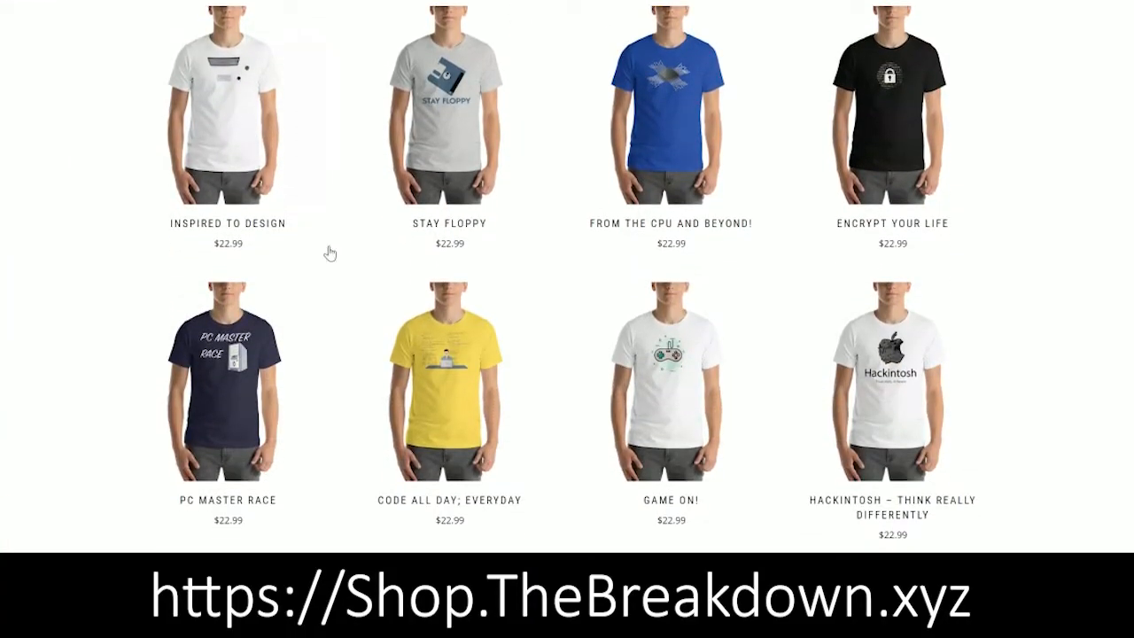
mouse_move(897, 456)
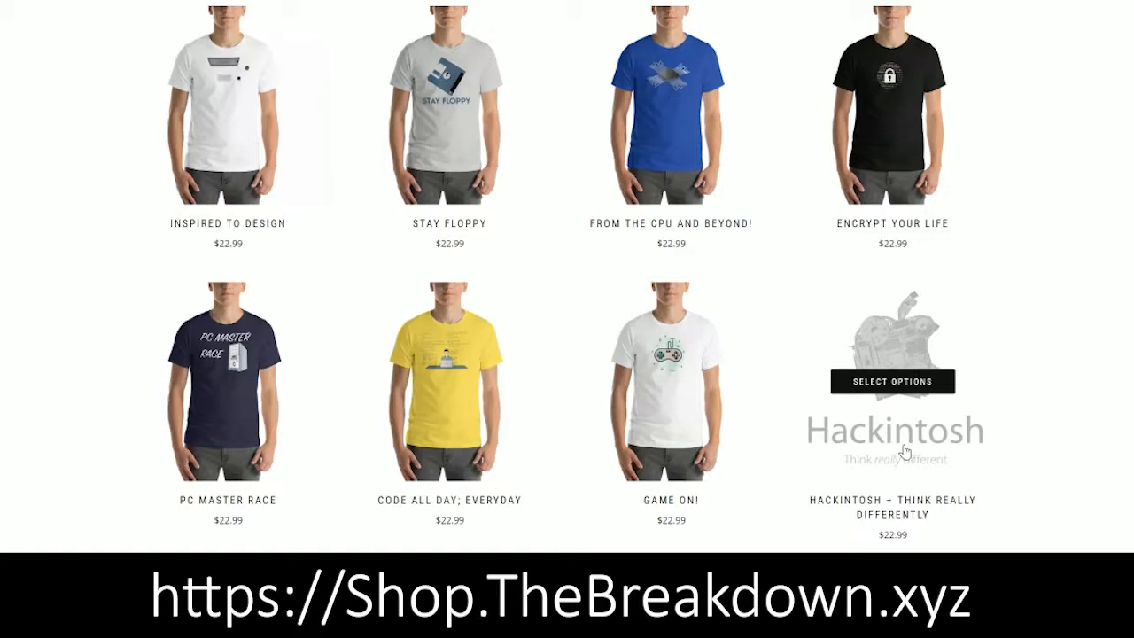
left_click(899, 451)
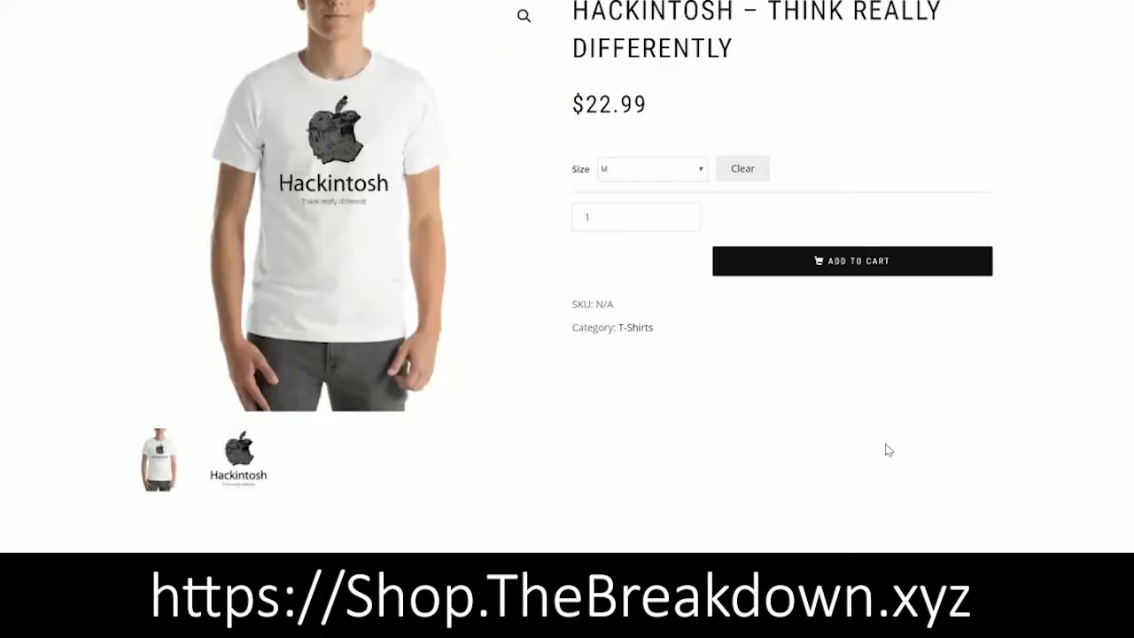
scroll(706, 417, "down", 5)
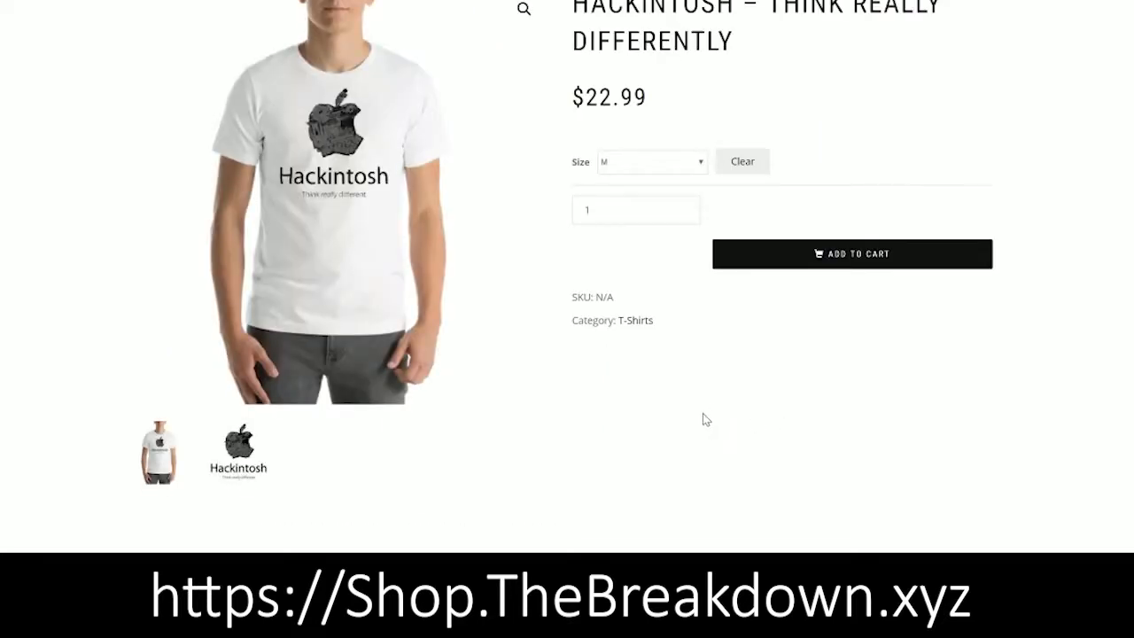
scroll(667, 403, "down", 4)
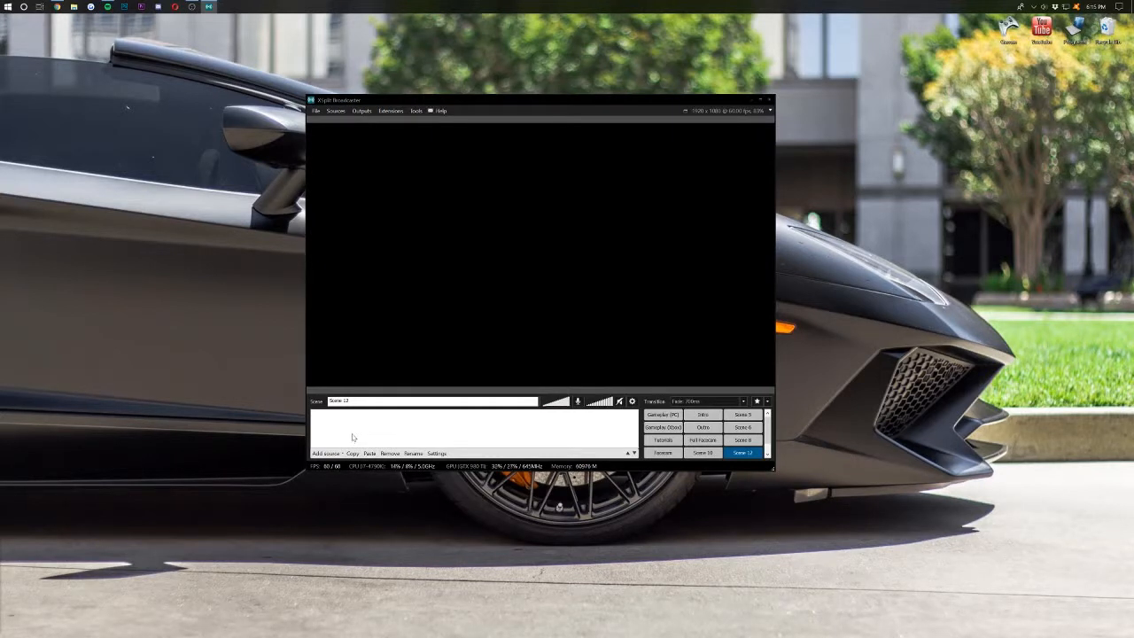
- Rename Scene 12 to 'Tutorial Video YT' and bring up the source-type choices
left_click_drag(351, 401, 322, 403)
left_click(352, 401)
type("Tutorial Video YTY")
key("BackSpace")
left_click(337, 455)
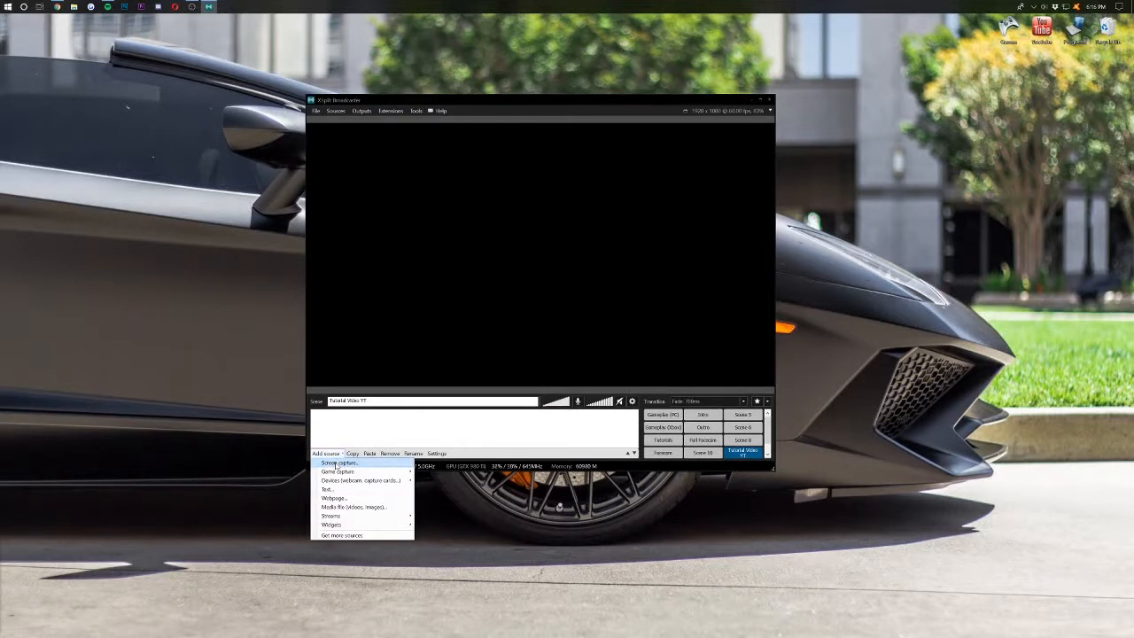
left_click(337, 464)
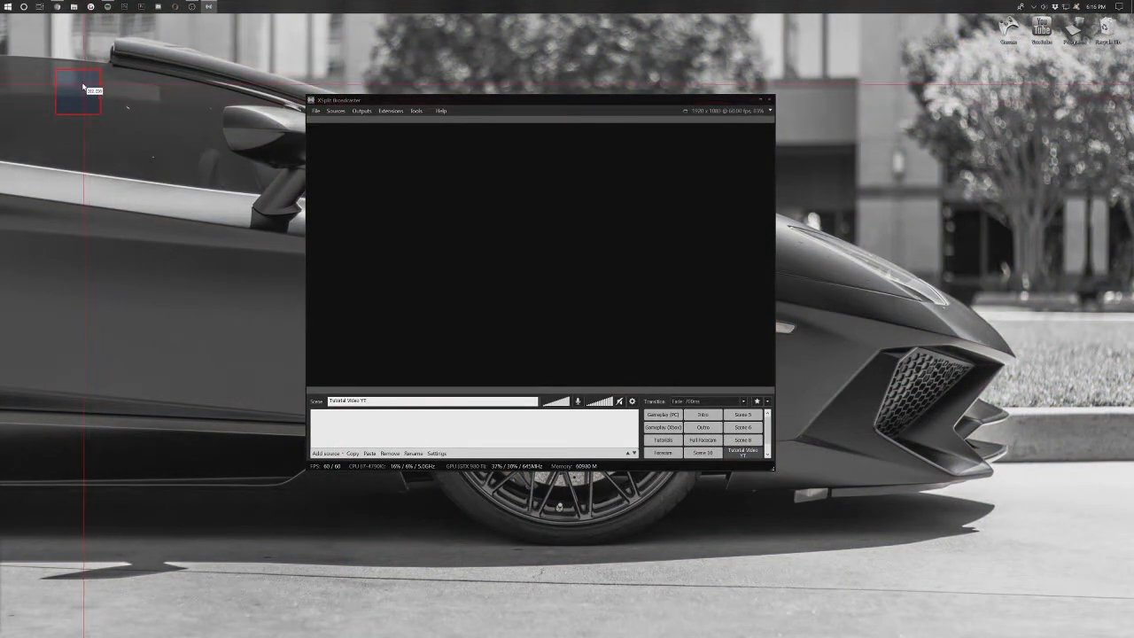
left_click_drag(83, 84, 709, 394)
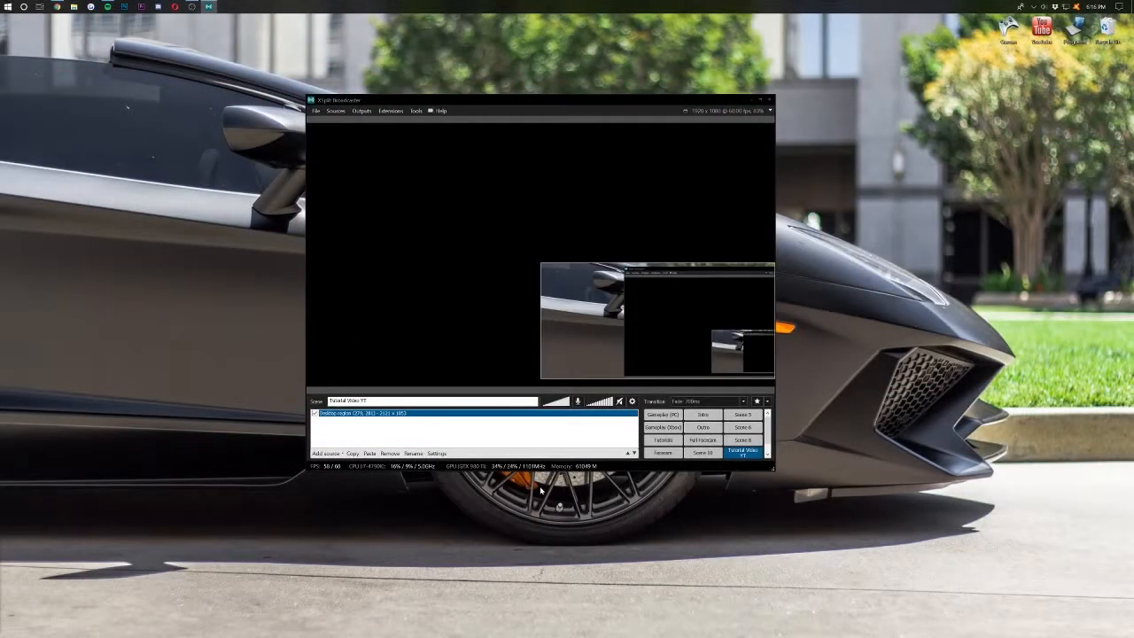
left_click(366, 438)
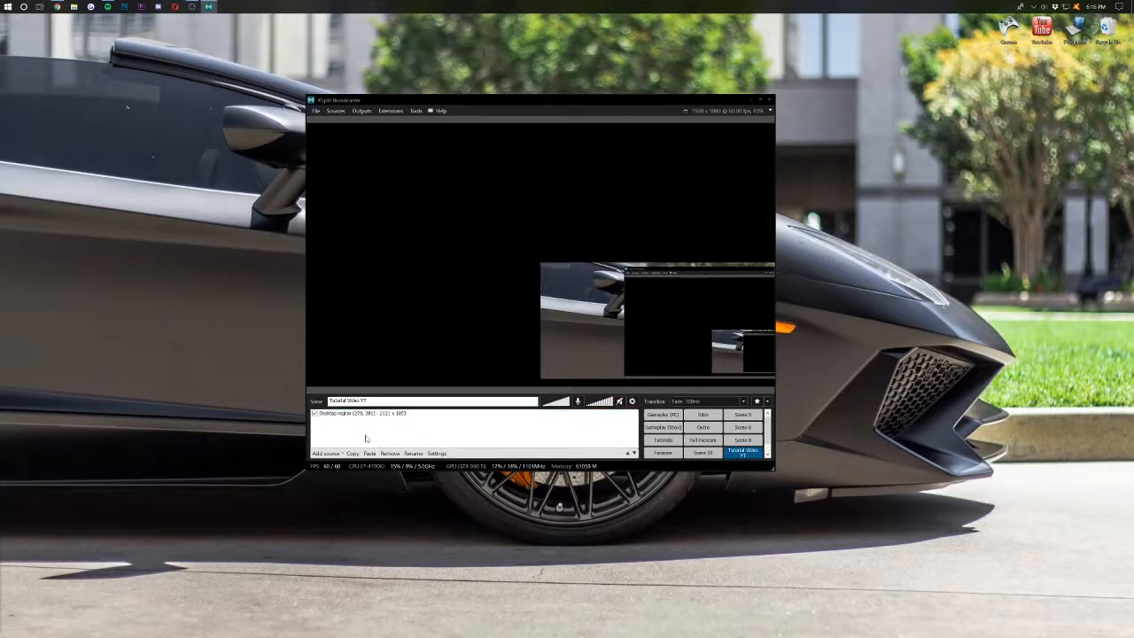
left_click(347, 417)
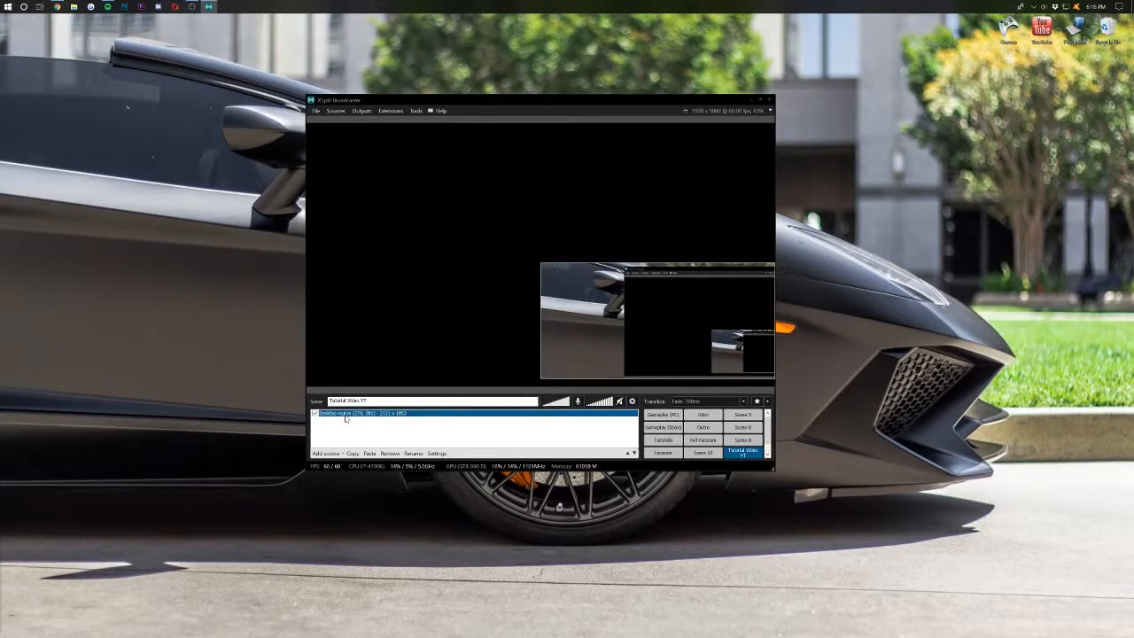
left_click(388, 452)
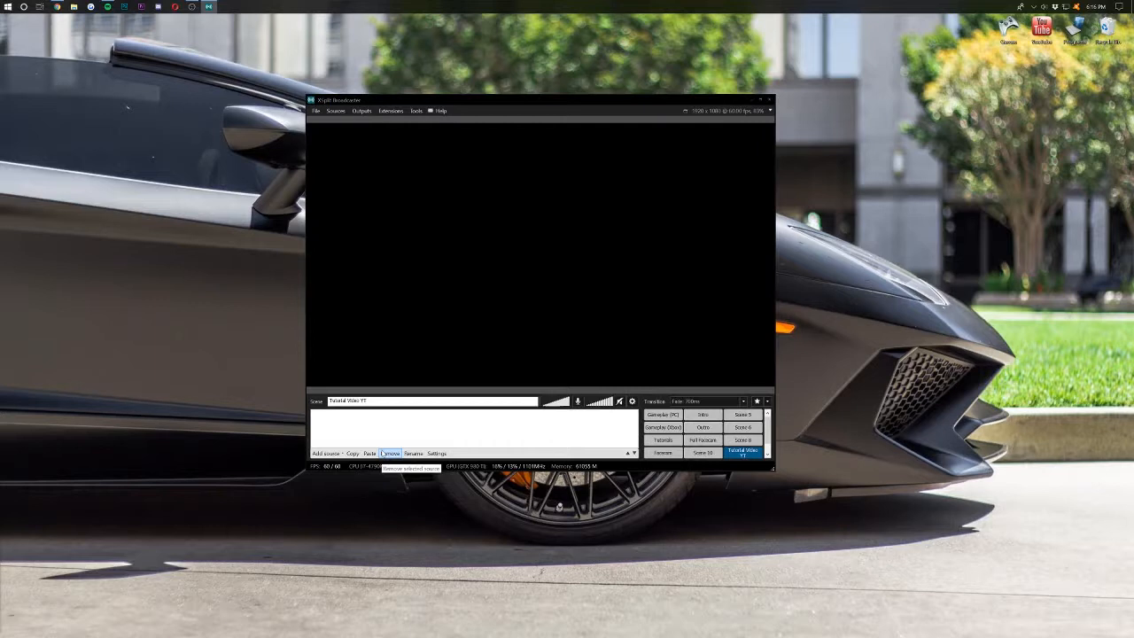
left_click(330, 453)
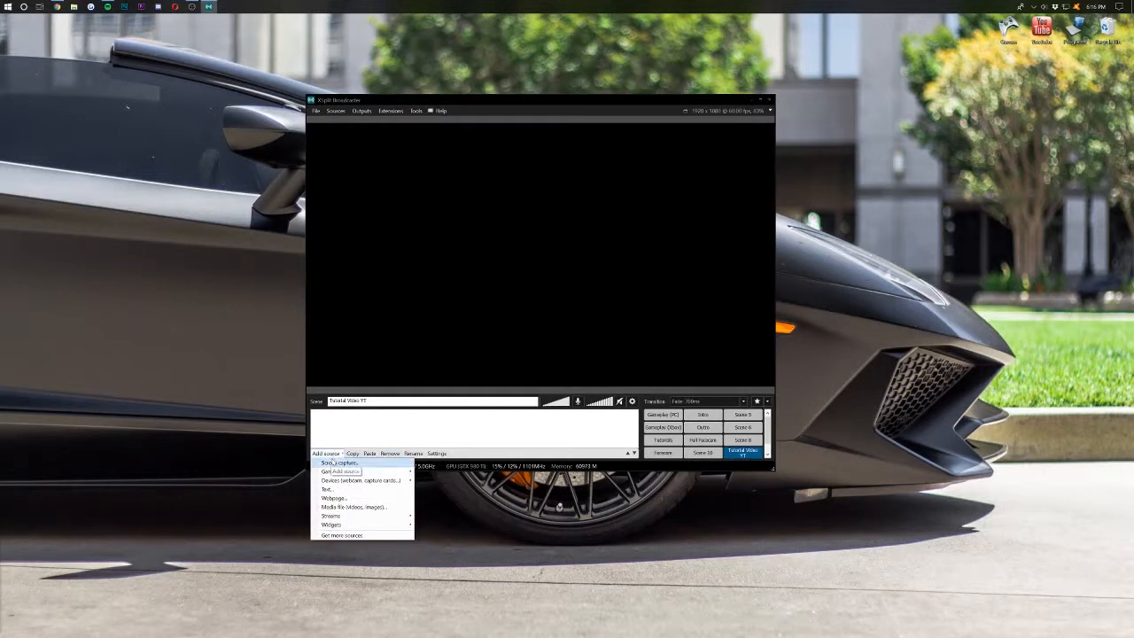
- Add a full-desktop screen capture (Desktop 1) and stretch it across the whole preview
left_click(335, 462)
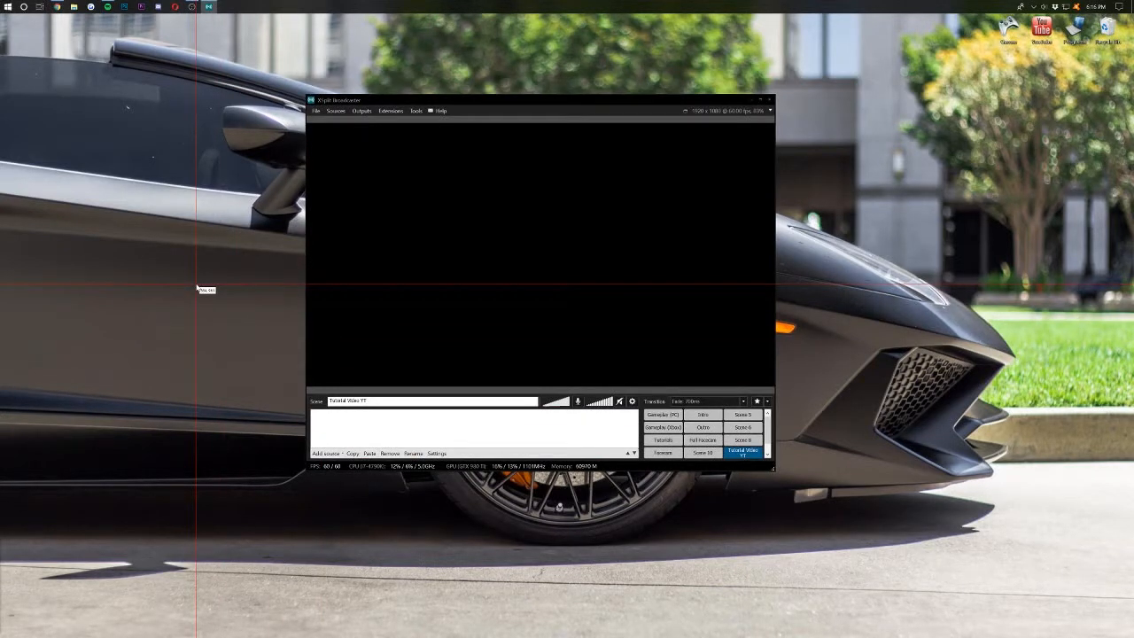
left_click(196, 289)
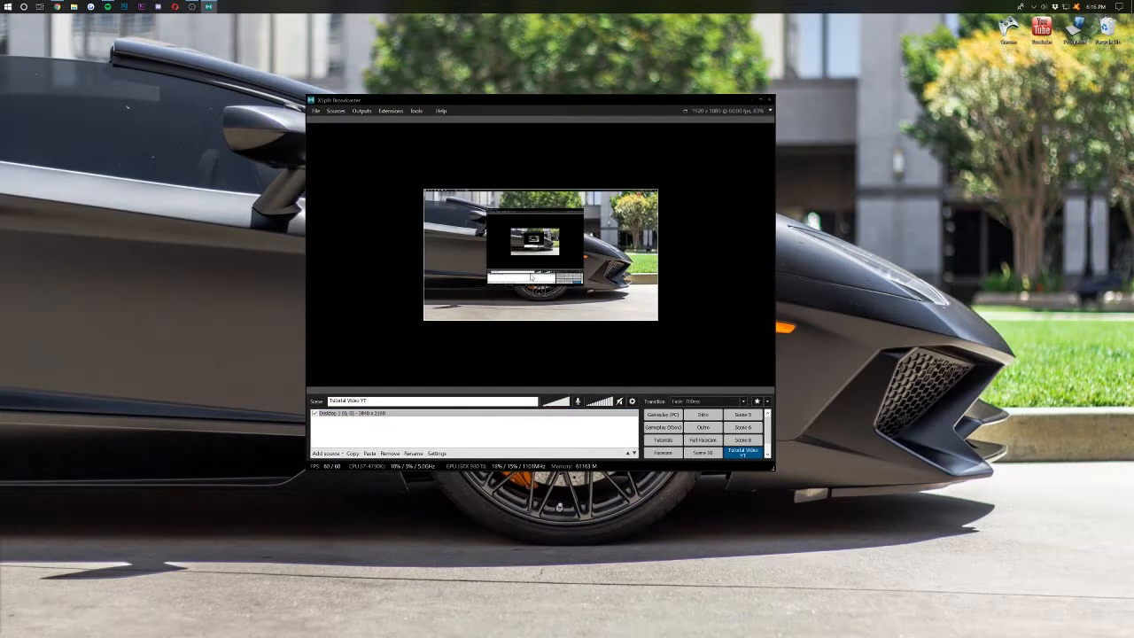
left_click_drag(525, 270, 410, 209)
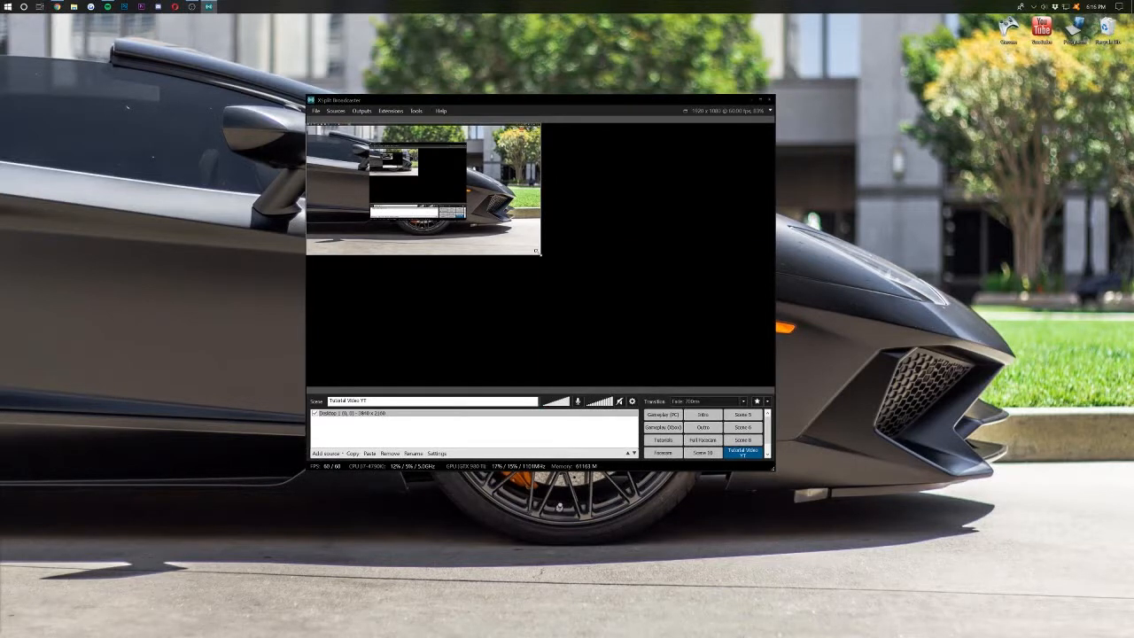
left_click_drag(537, 252, 773, 387)
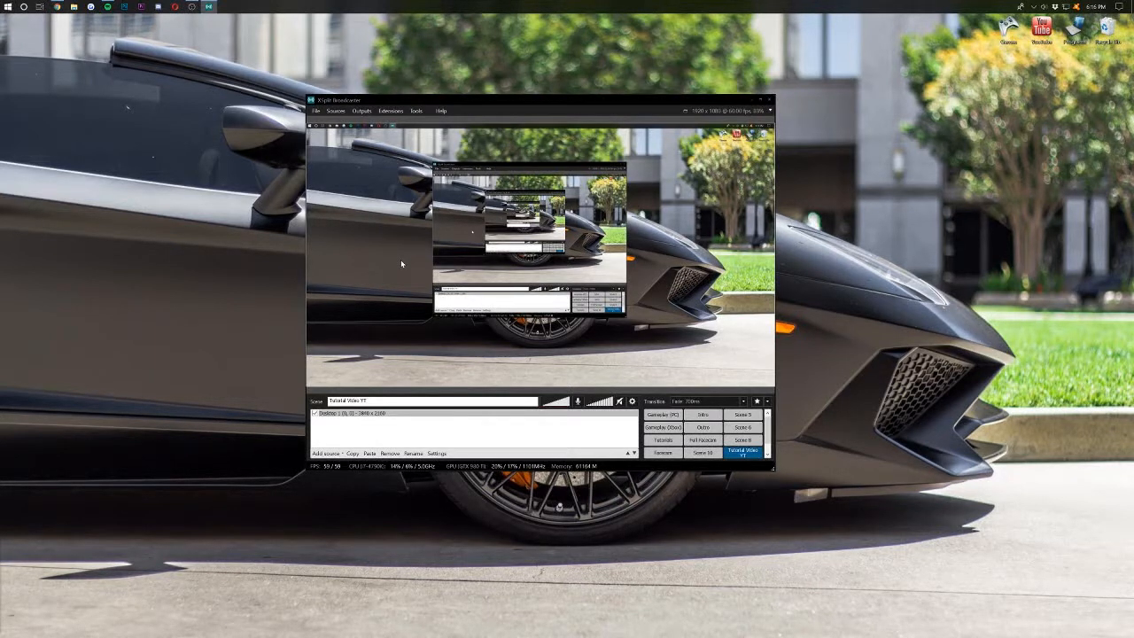
left_click(396, 429)
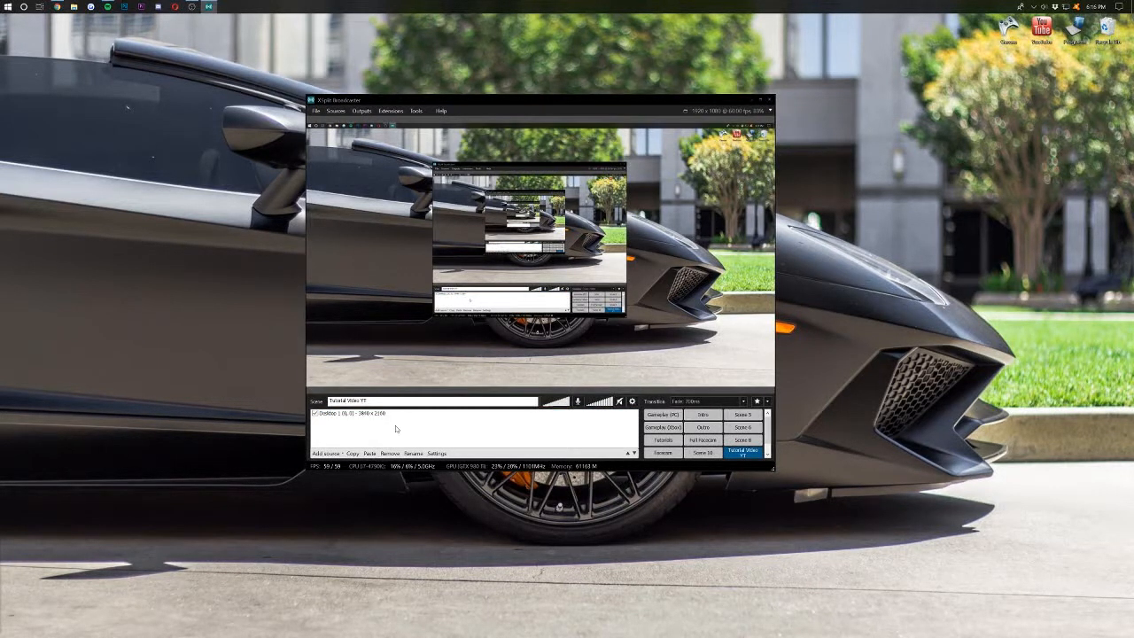
- Add the Logitech HD Pro Webcam C920 as a video device source
left_click(329, 453)
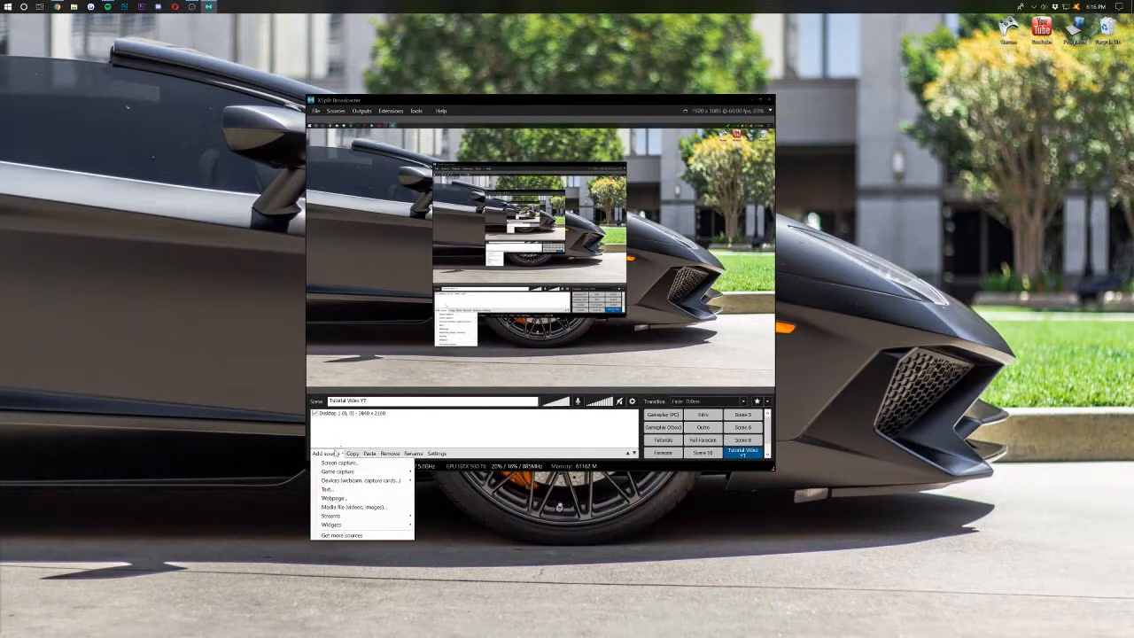
mouse_move(374, 480)
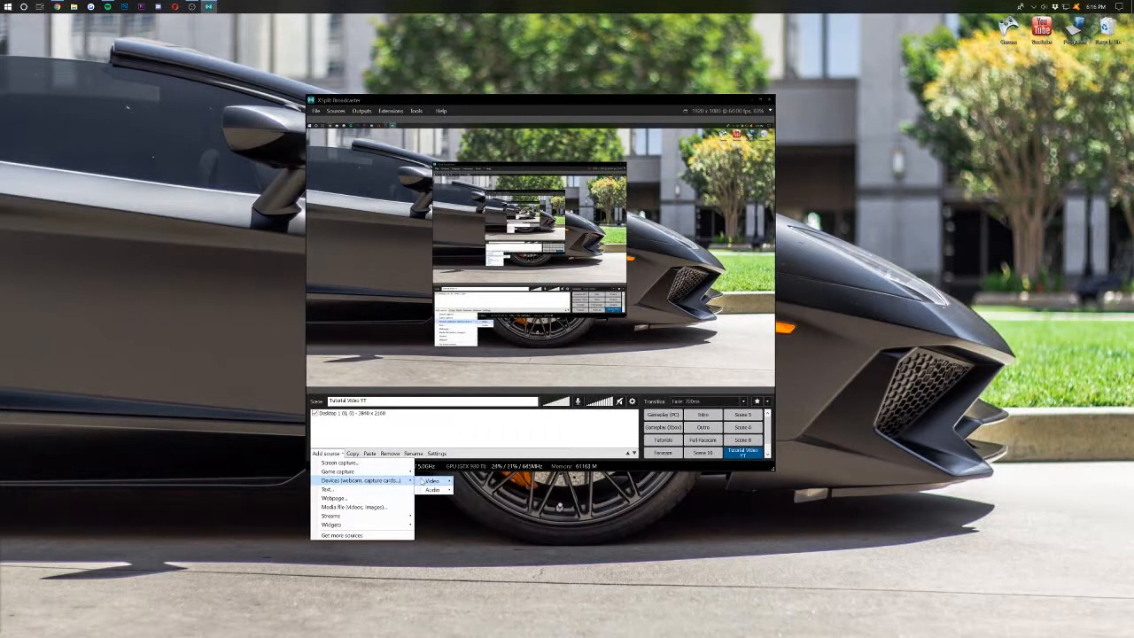
mouse_move(432, 482)
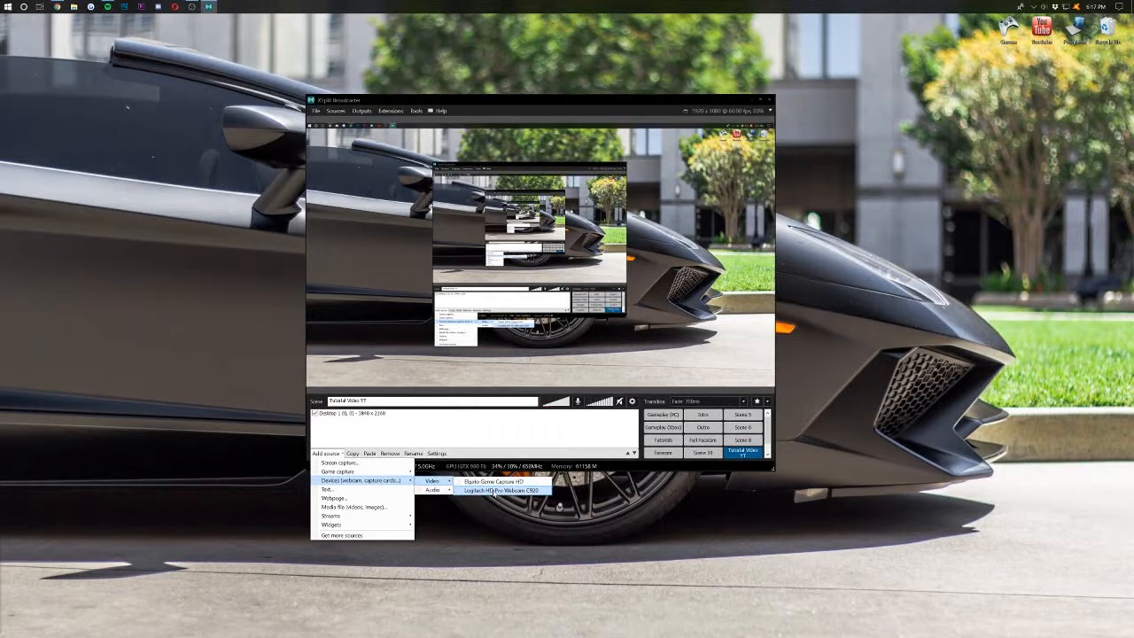
left_click(493, 490)
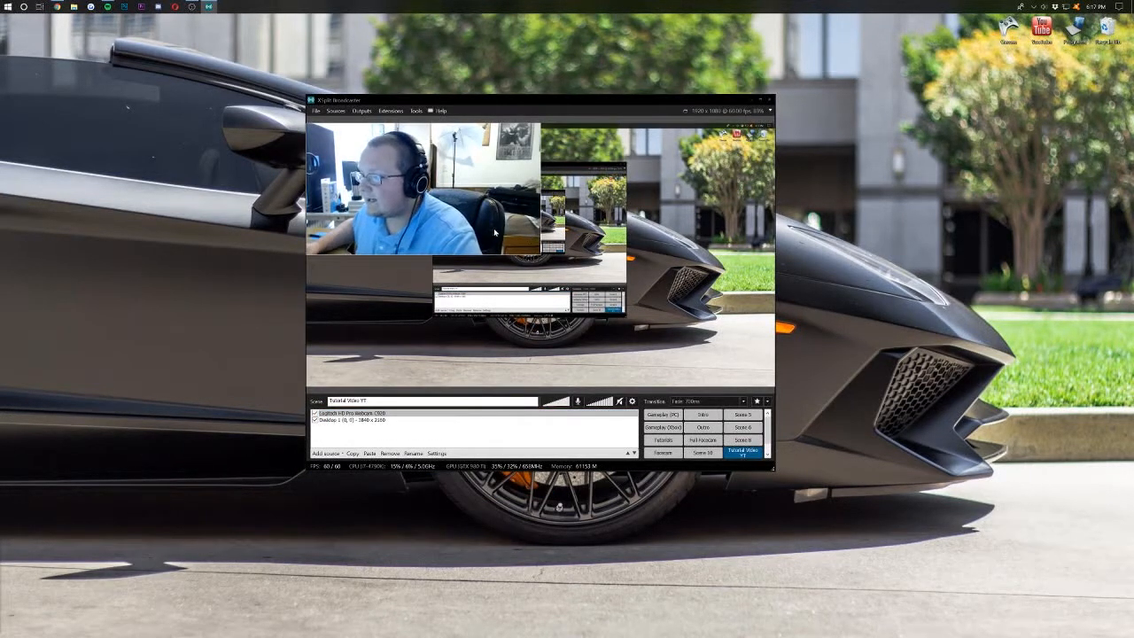
- Shrink the webcam feed and tuck it into the preview's bottom-right corner
left_click_drag(512, 244, 771, 374)
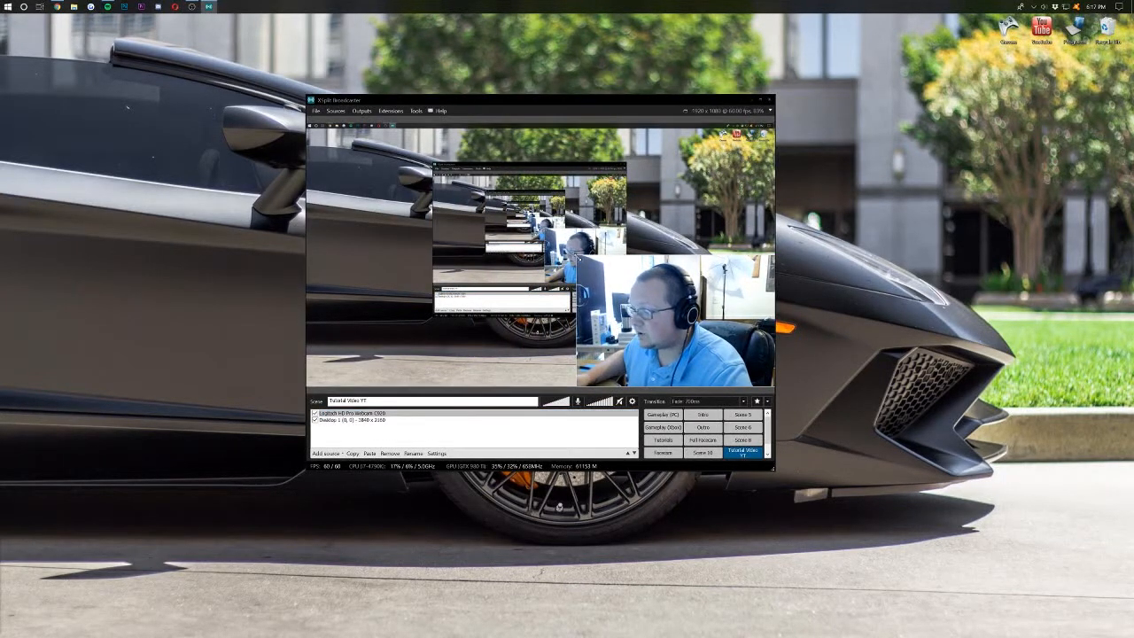
left_click_drag(579, 257, 657, 319)
left_click_drag(708, 355, 733, 356)
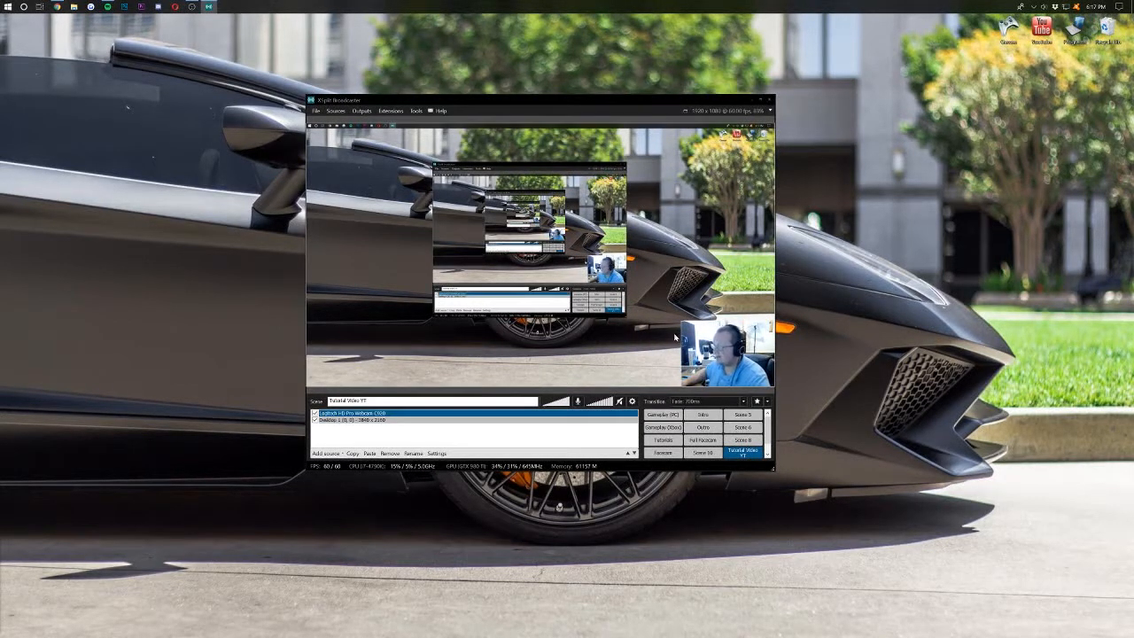
left_click(482, 449)
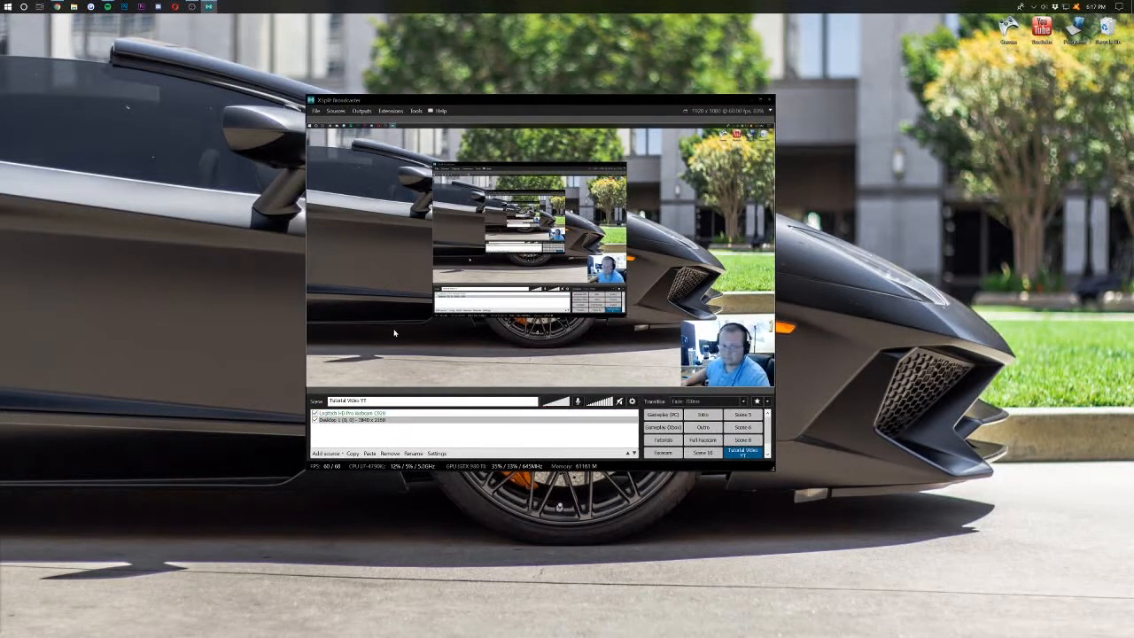
left_click(324, 452)
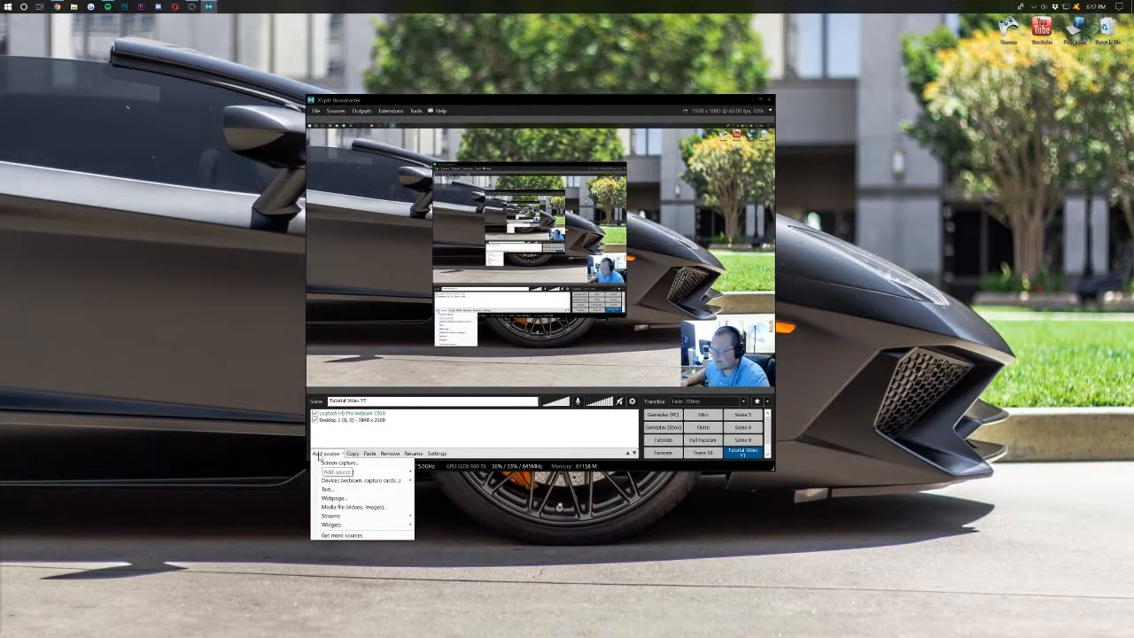
- Add the Artboard 1.png TB logo image and shrink it to a small lower-left badge
left_click(344, 507)
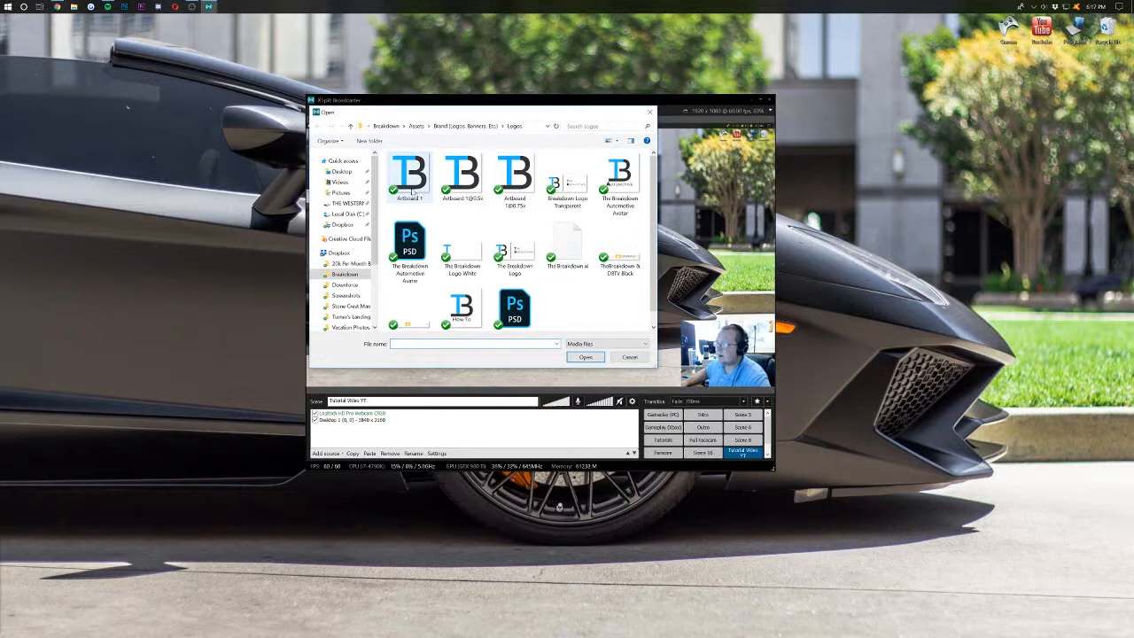
double_click(392, 197)
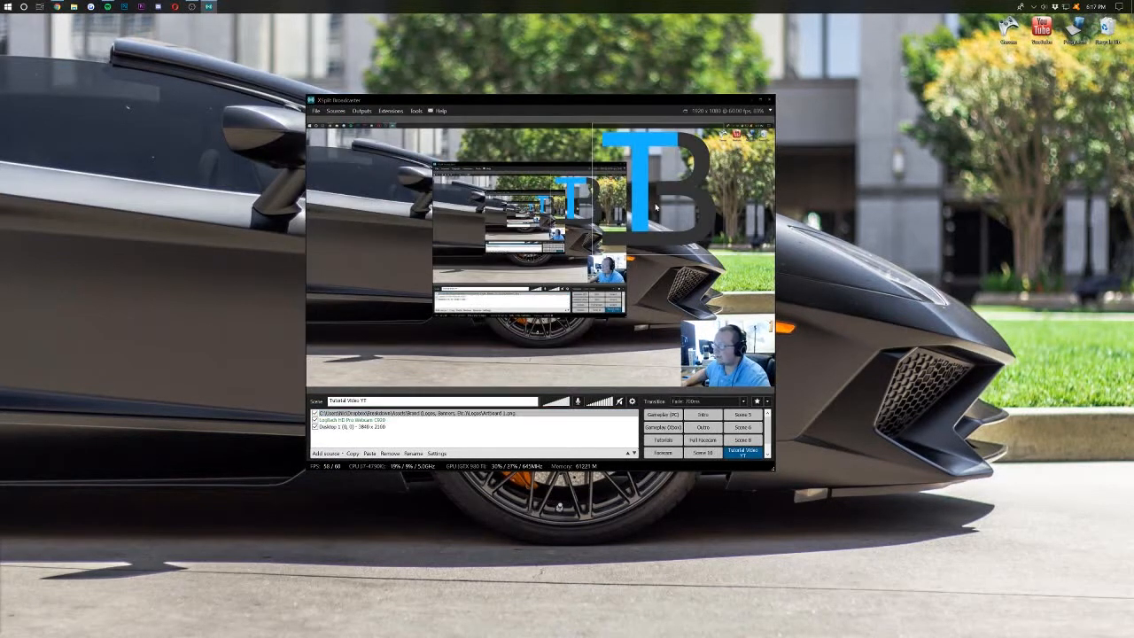
left_click_drag(454, 273, 371, 342)
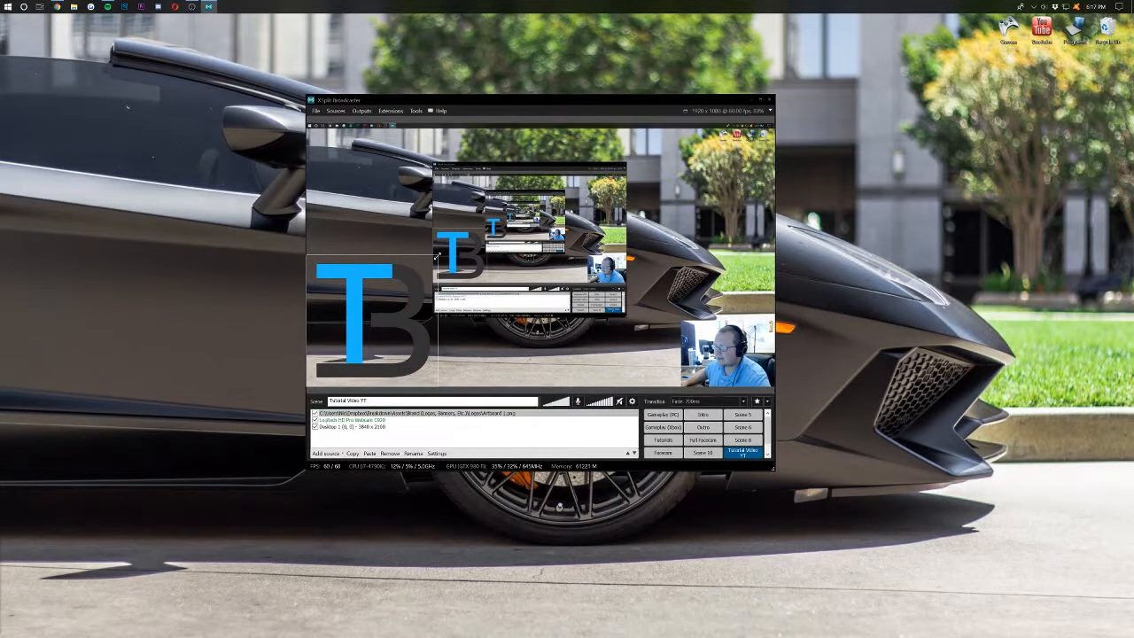
left_click_drag(436, 254, 338, 356)
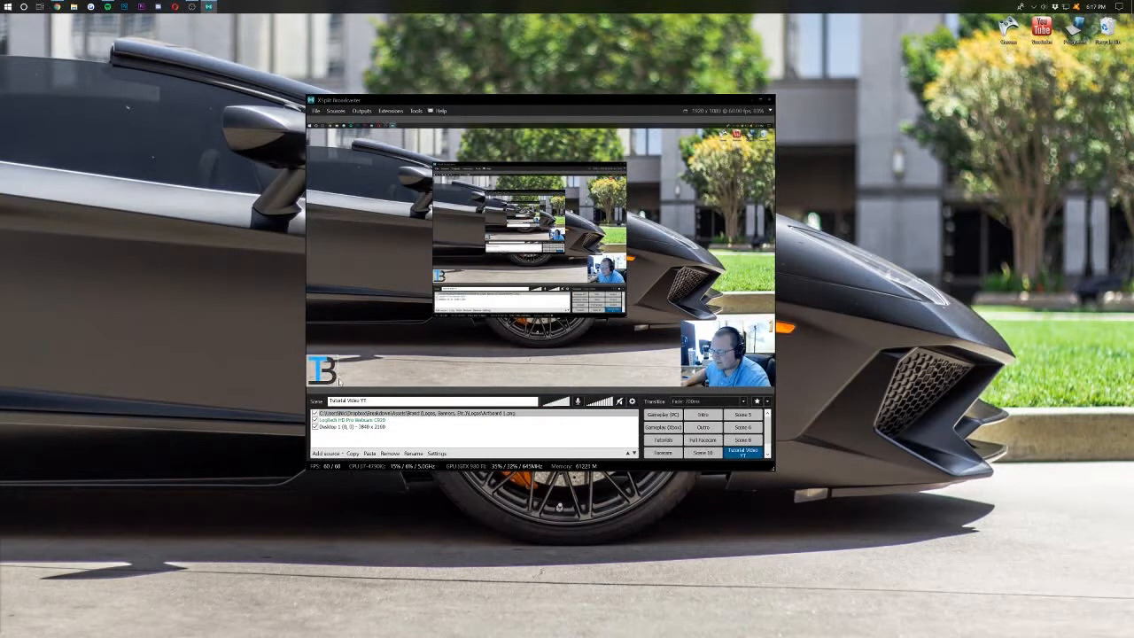
left_click(383, 413)
left_click(404, 444)
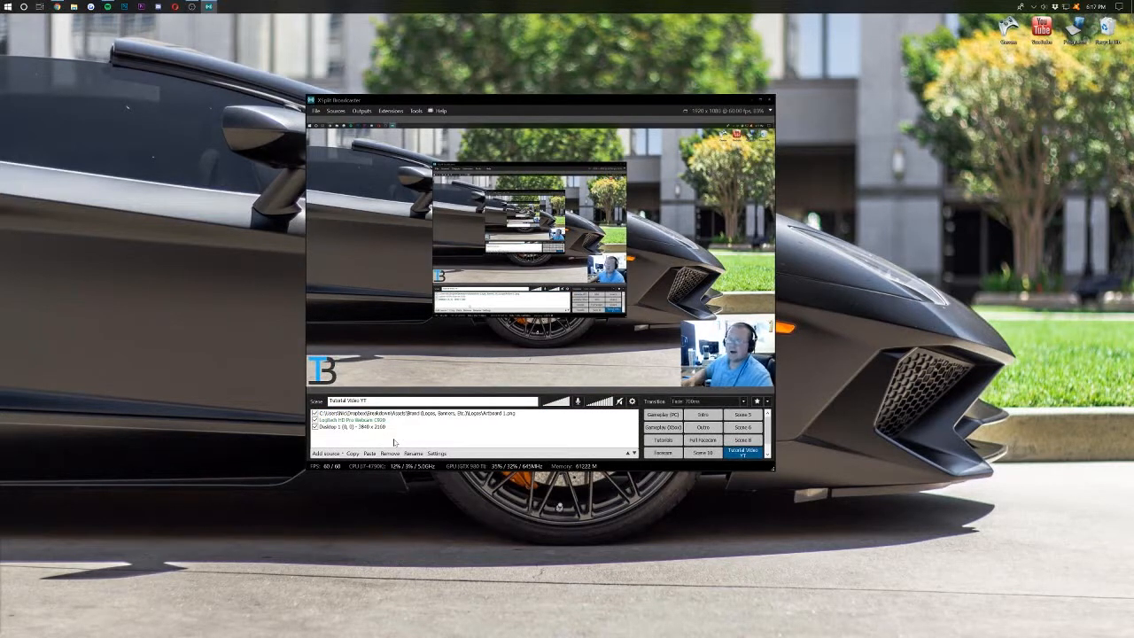
left_click(325, 453)
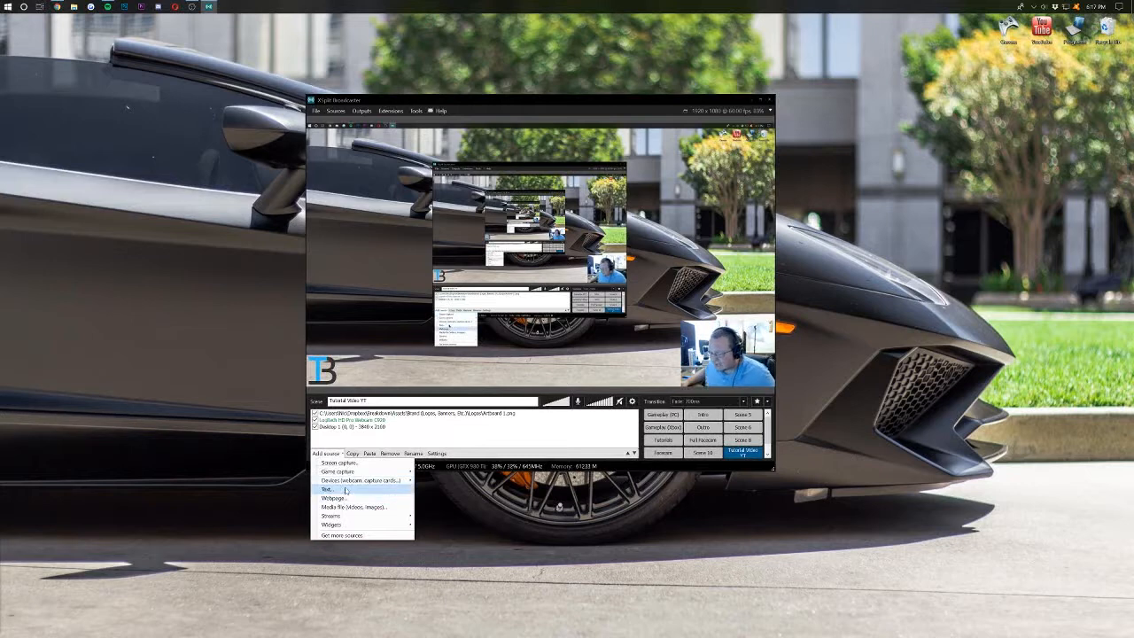
left_click(326, 489)
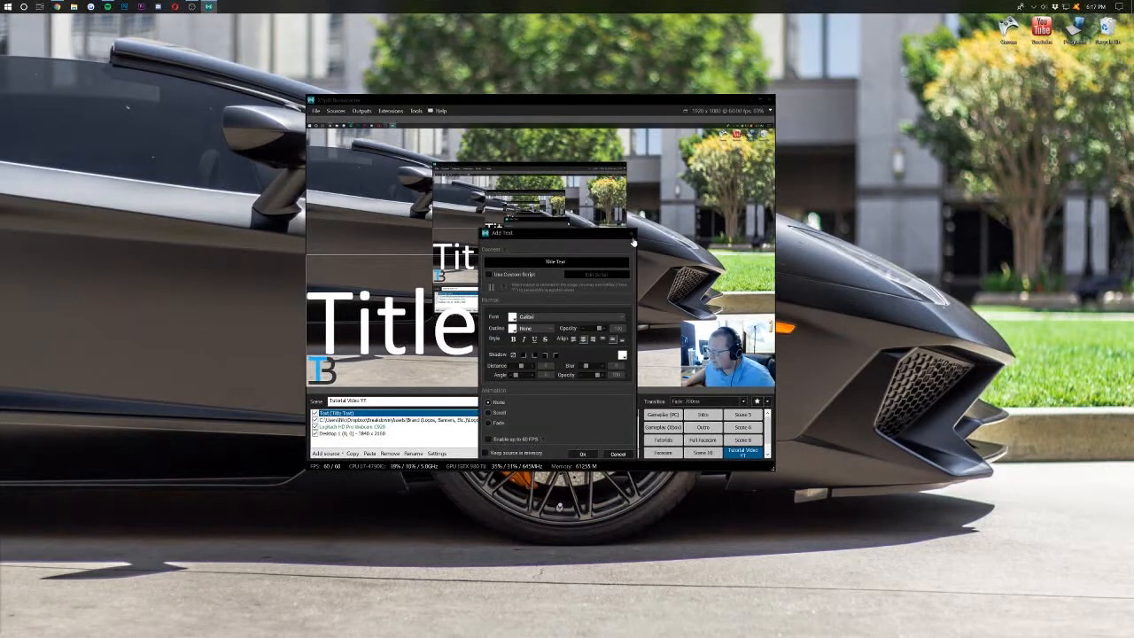
left_click(632, 235)
left_click(326, 454)
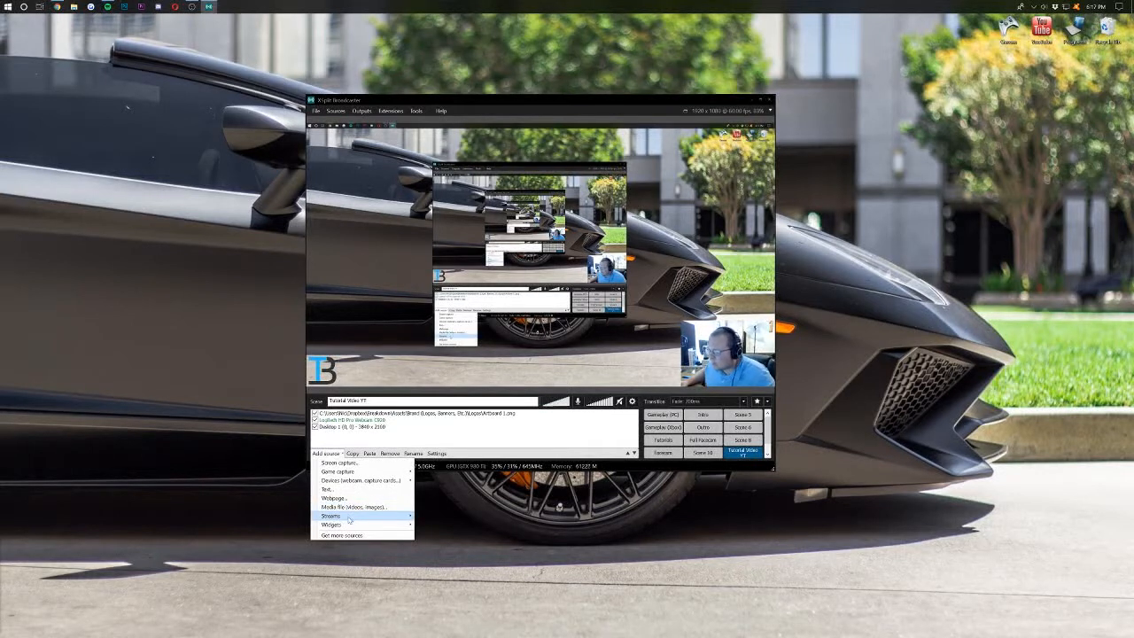
mouse_move(350, 521)
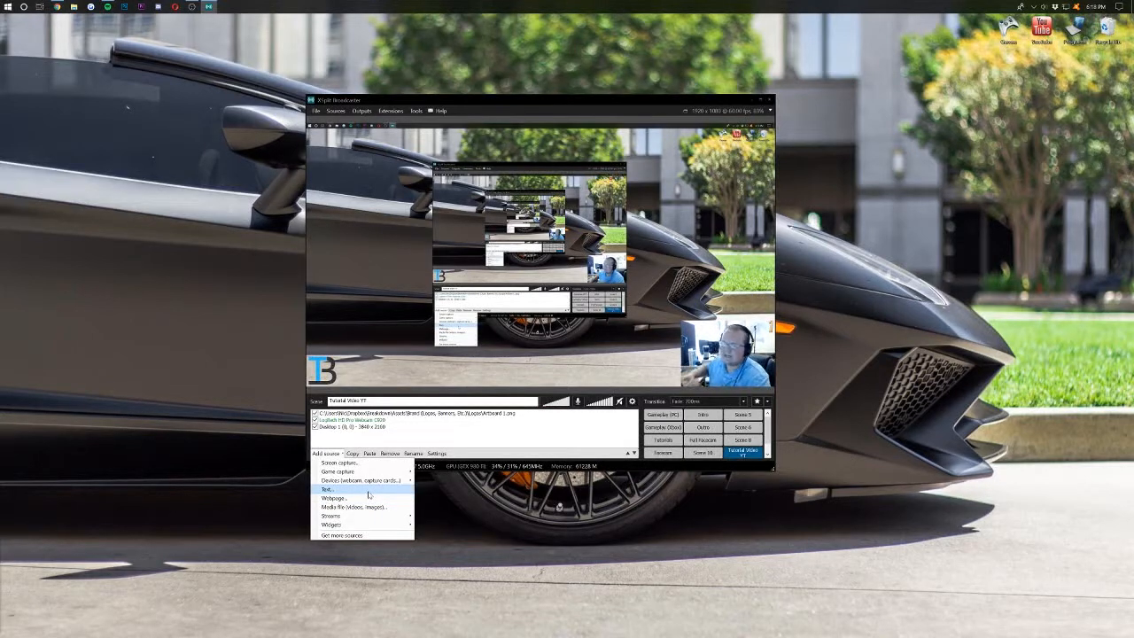
left_click(369, 492)
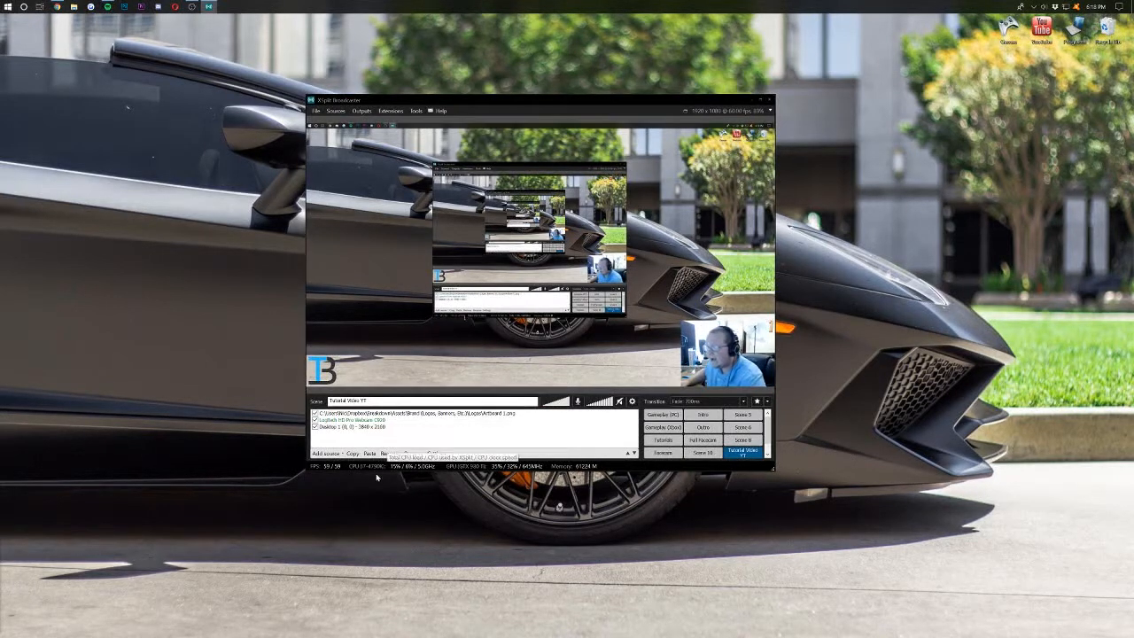
left_click(326, 453)
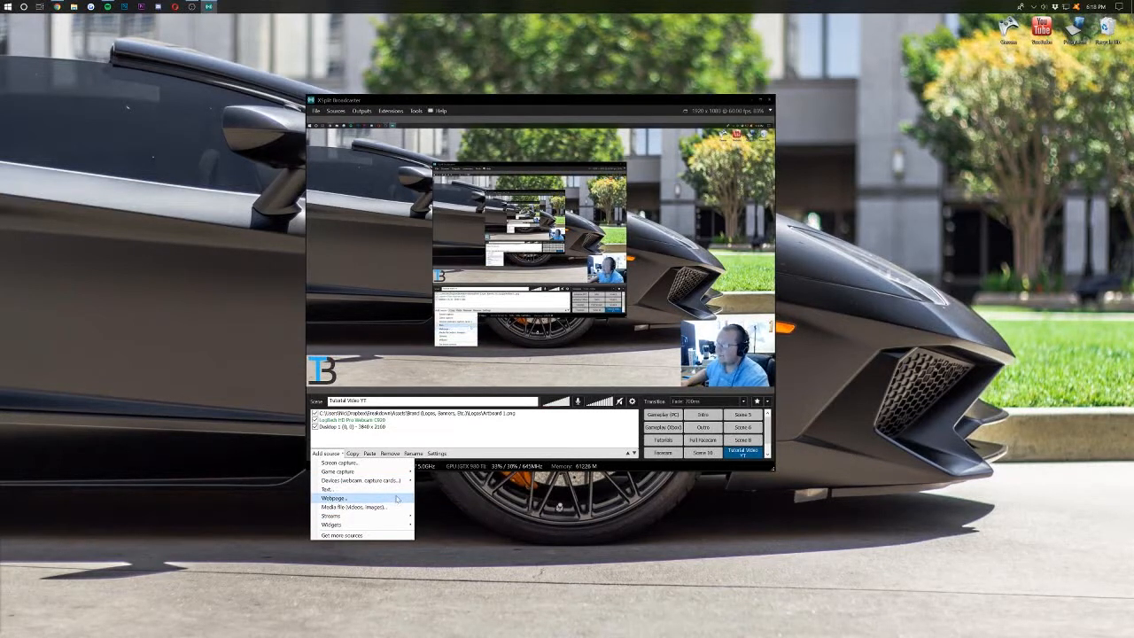
left_click(422, 425)
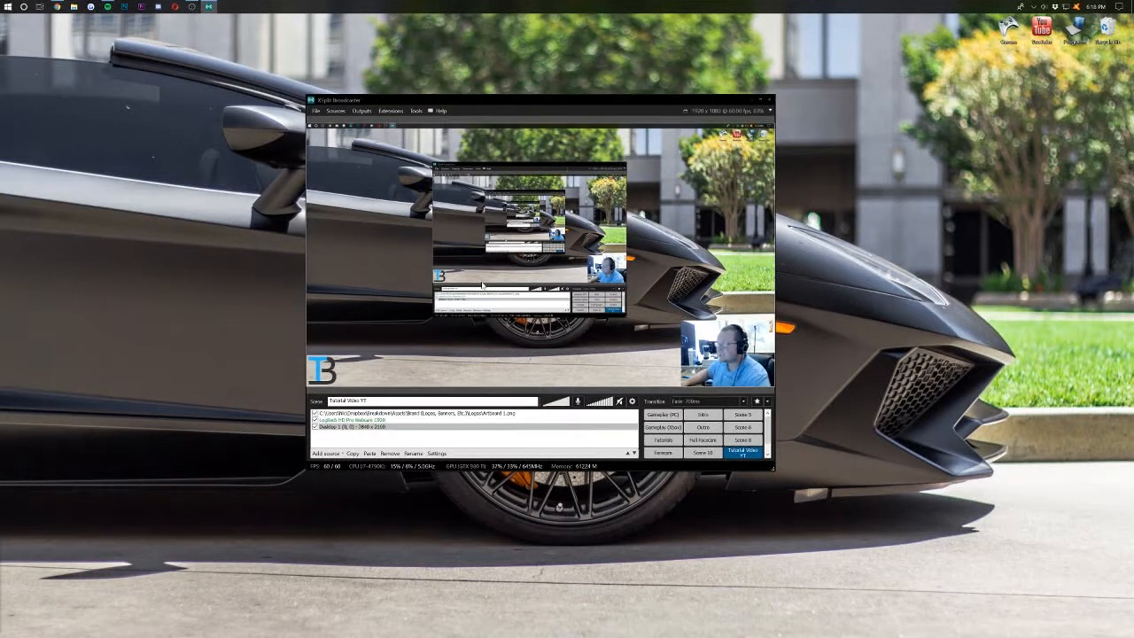
left_click(325, 453)
mouse_move(354, 471)
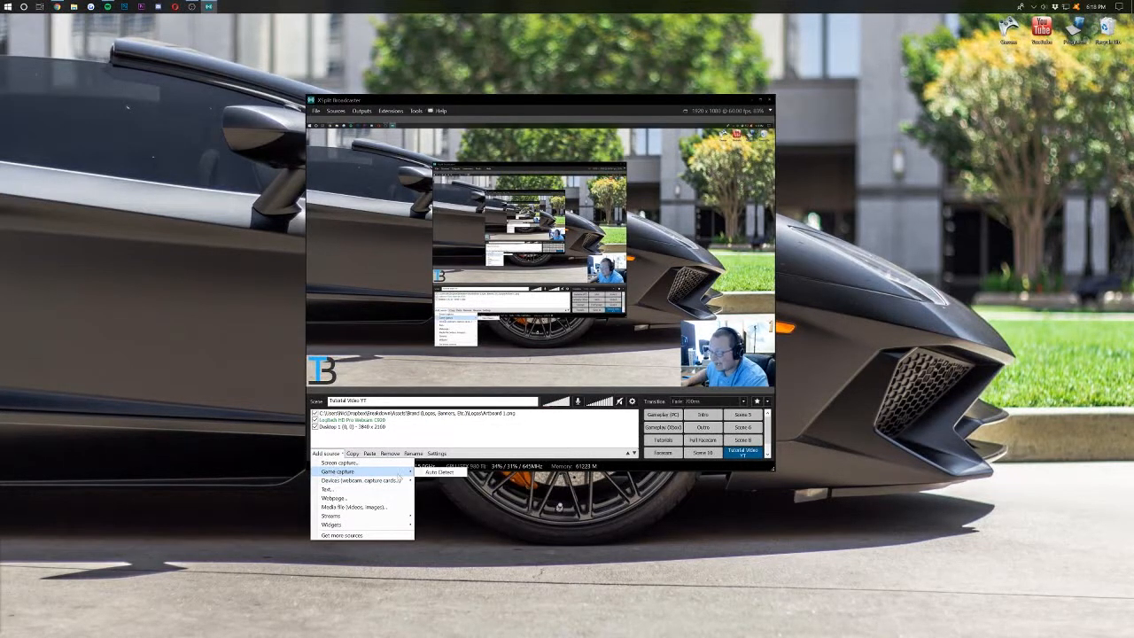
left_click(446, 442)
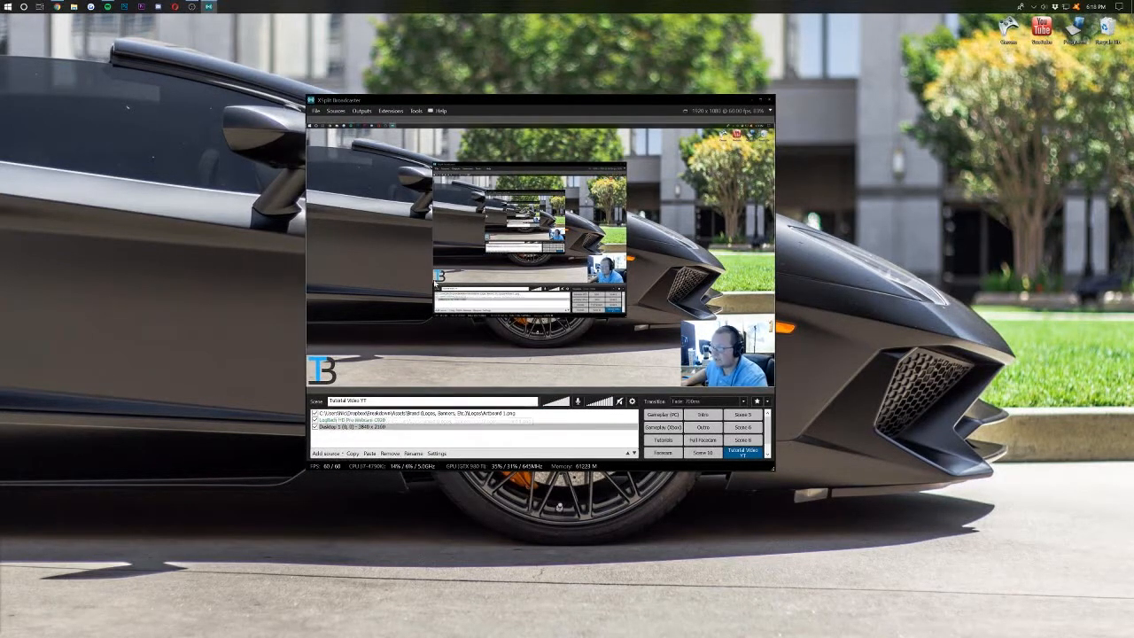
left_click(485, 427)
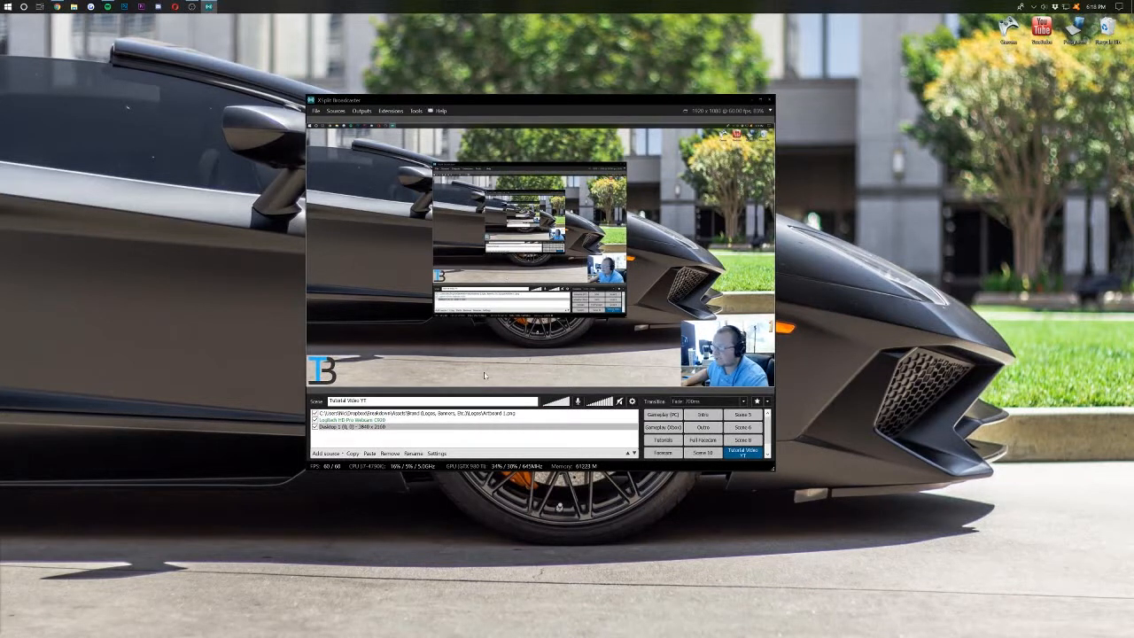
left_click(389, 352)
left_click(326, 454)
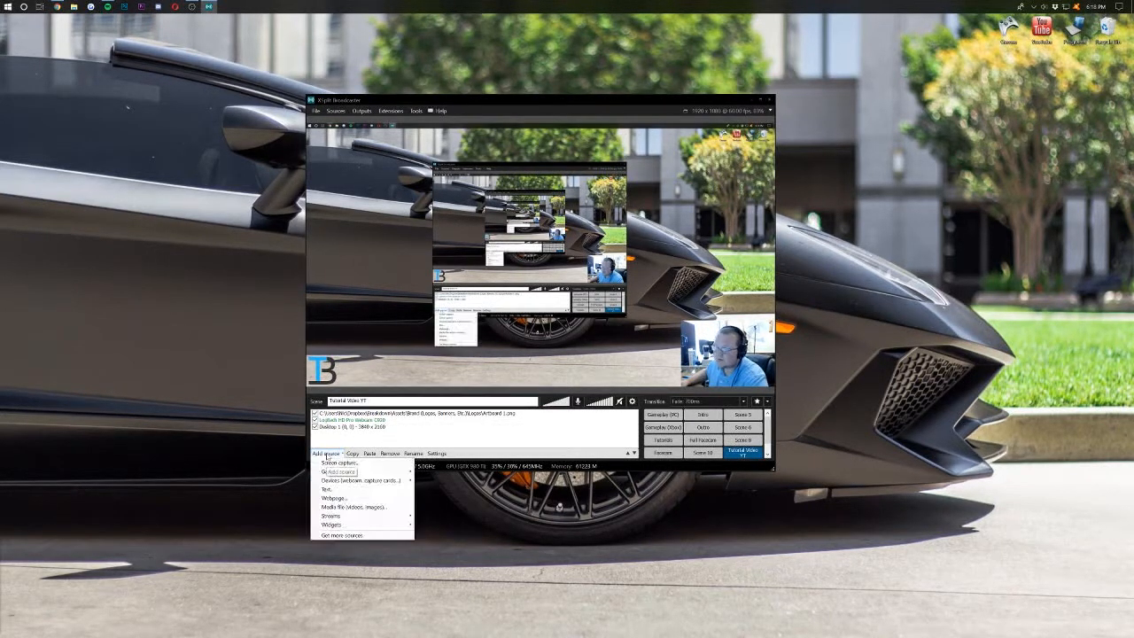
mouse_move(412, 471)
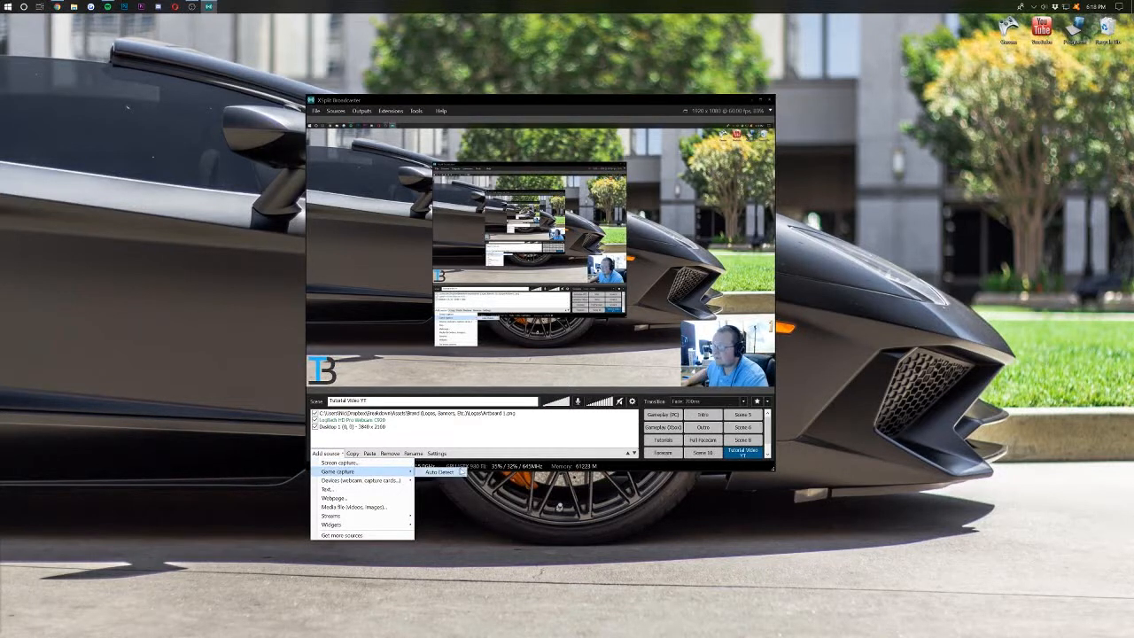
left_click(446, 450)
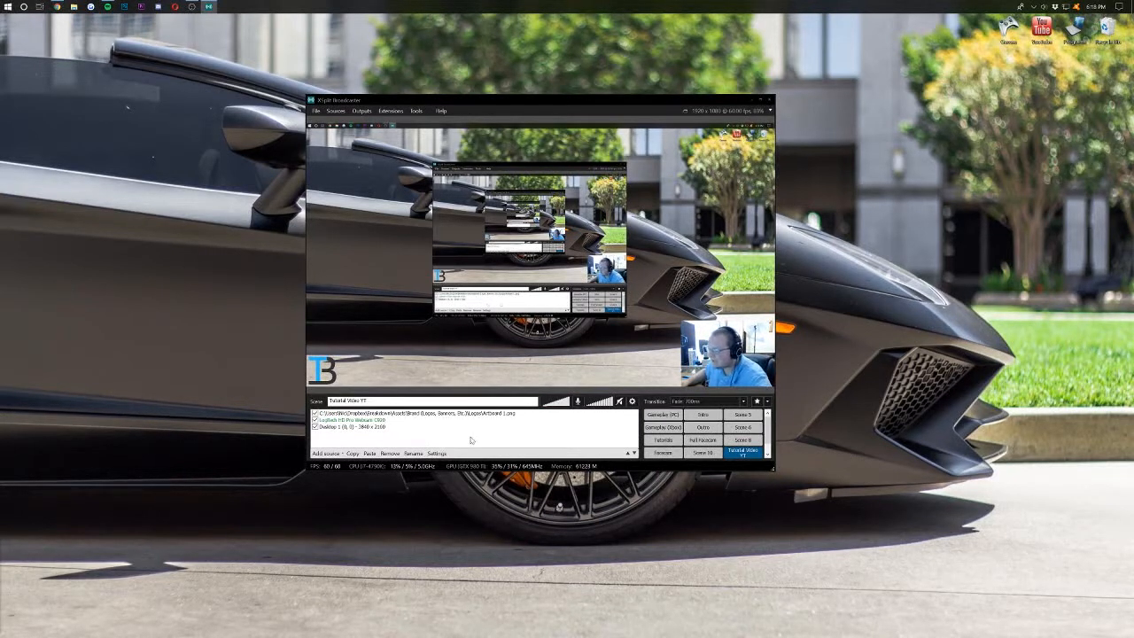
- Set audio preview to None, system sound to Default Speakers, microphone to HD Pro Webcam C920
left_click(632, 402)
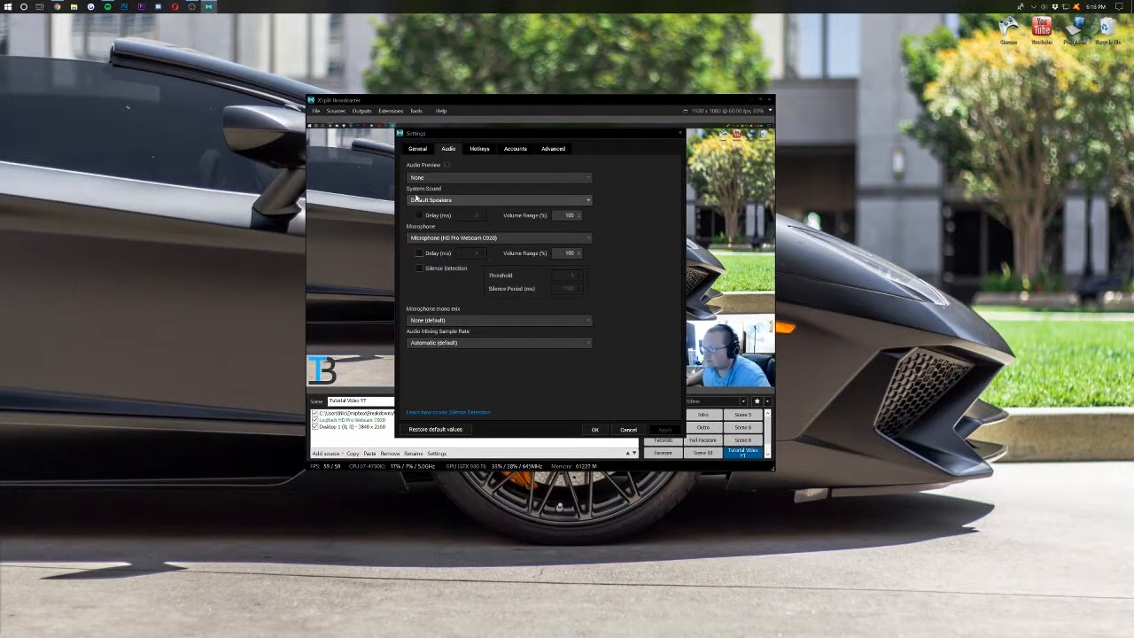
left_click(413, 178)
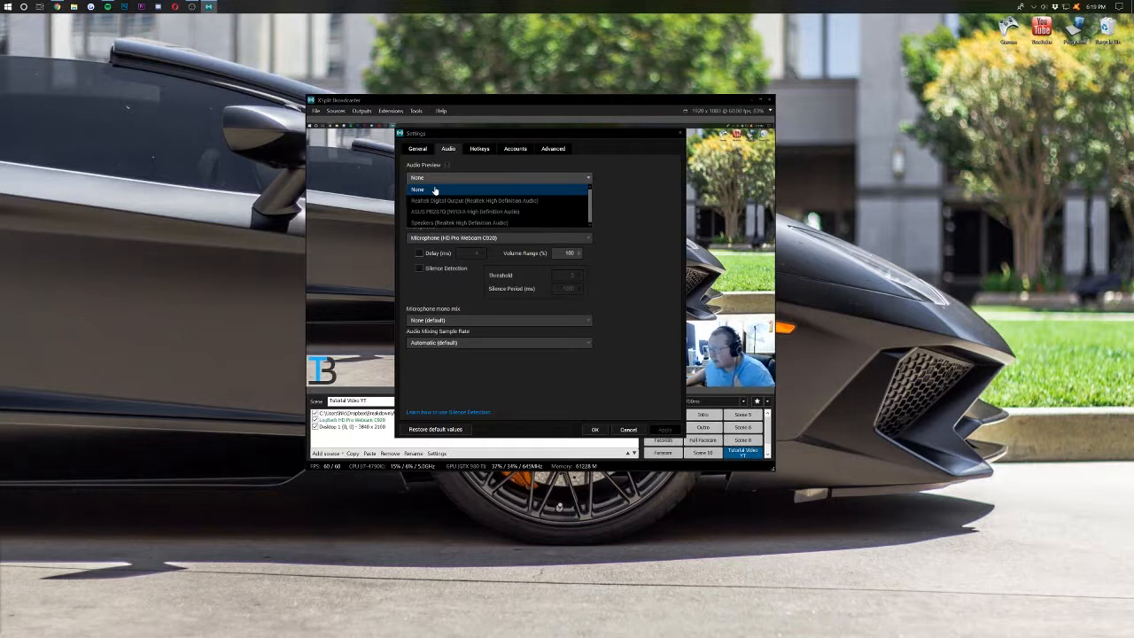
left_click(434, 190)
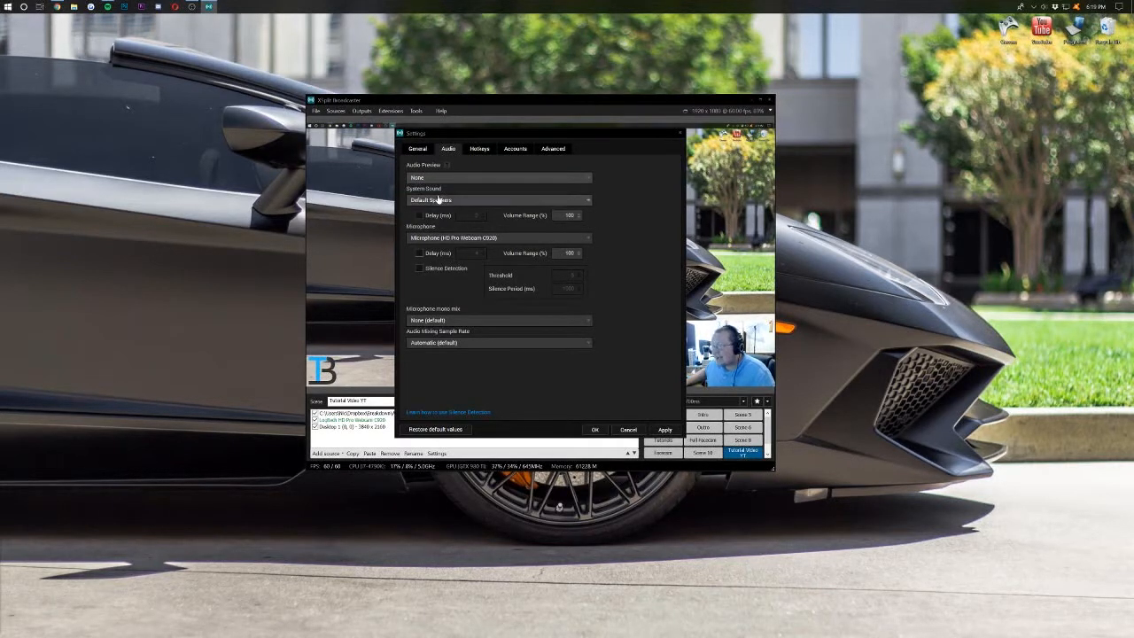
left_click(437, 199)
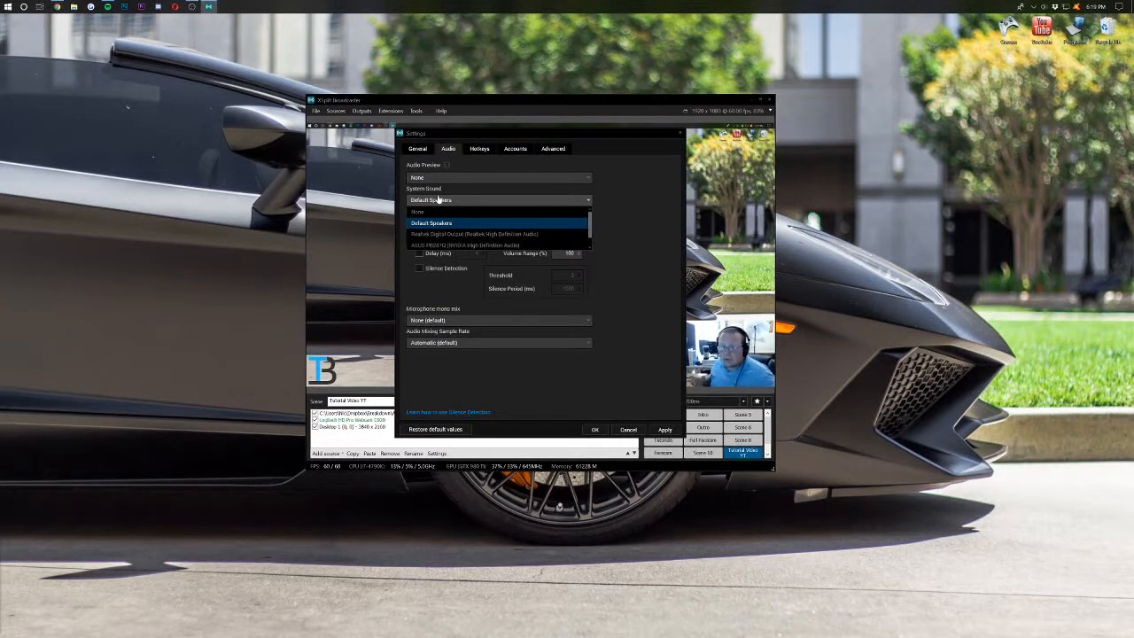
left_click(442, 223)
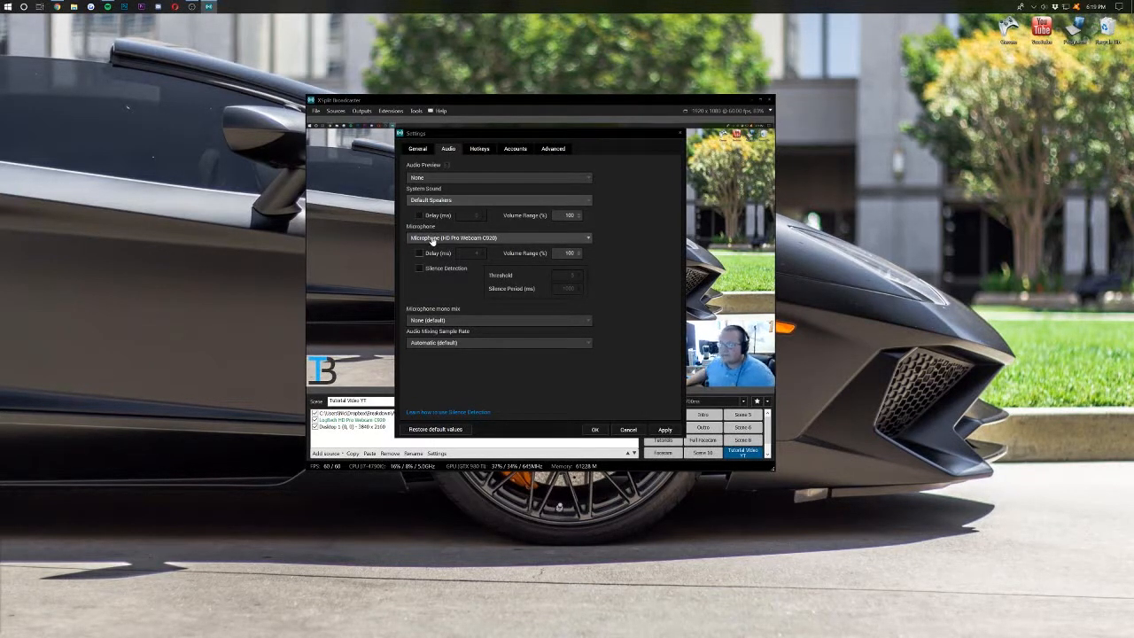
left_click(430, 239)
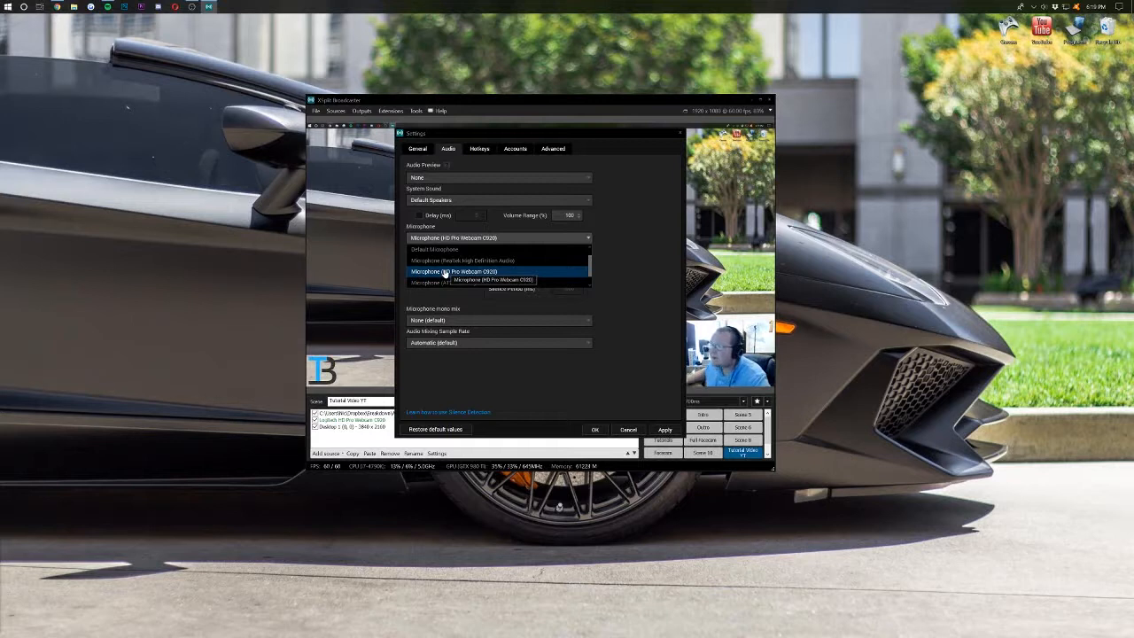
left_click(445, 272)
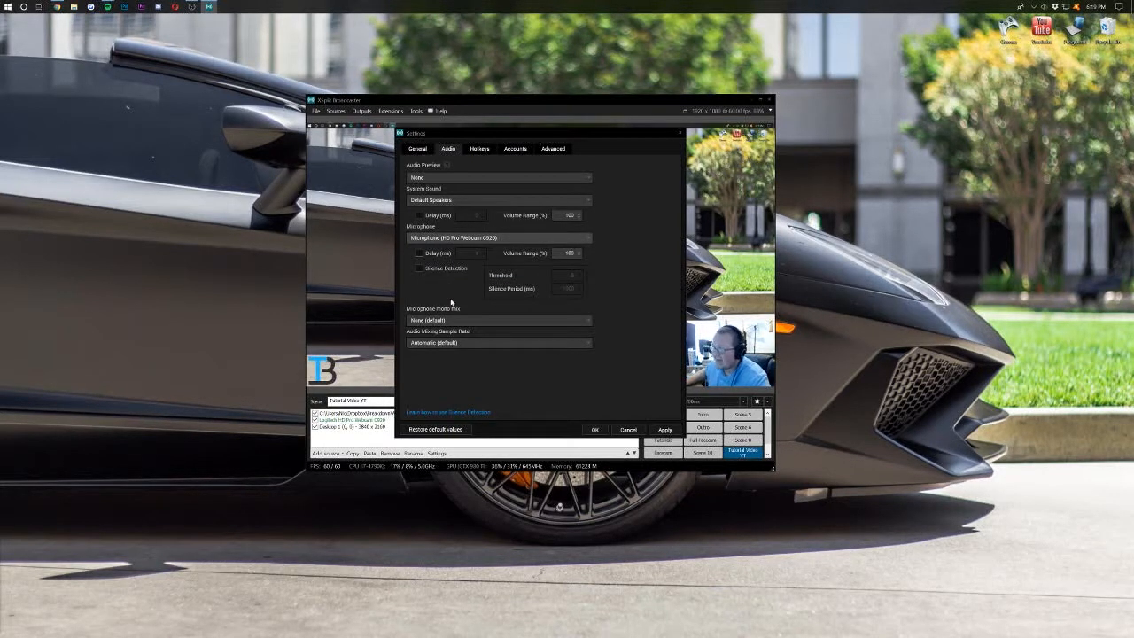
- Leave the microphone delay switched off and apply the audio settings
left_click(431, 254)
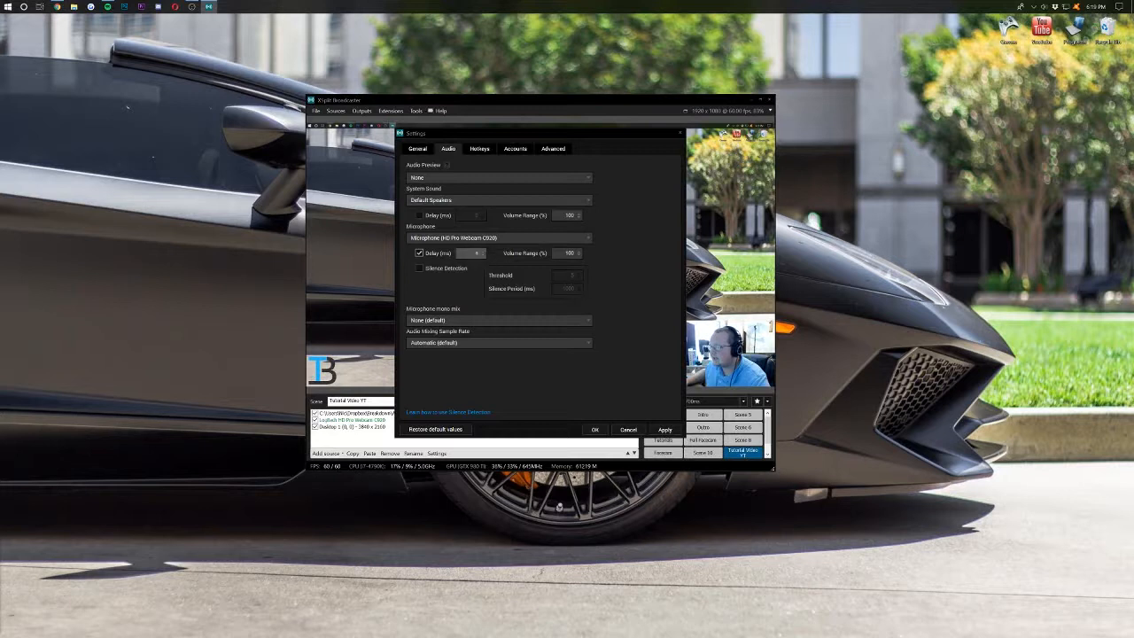
left_click(482, 255)
left_click(482, 255)
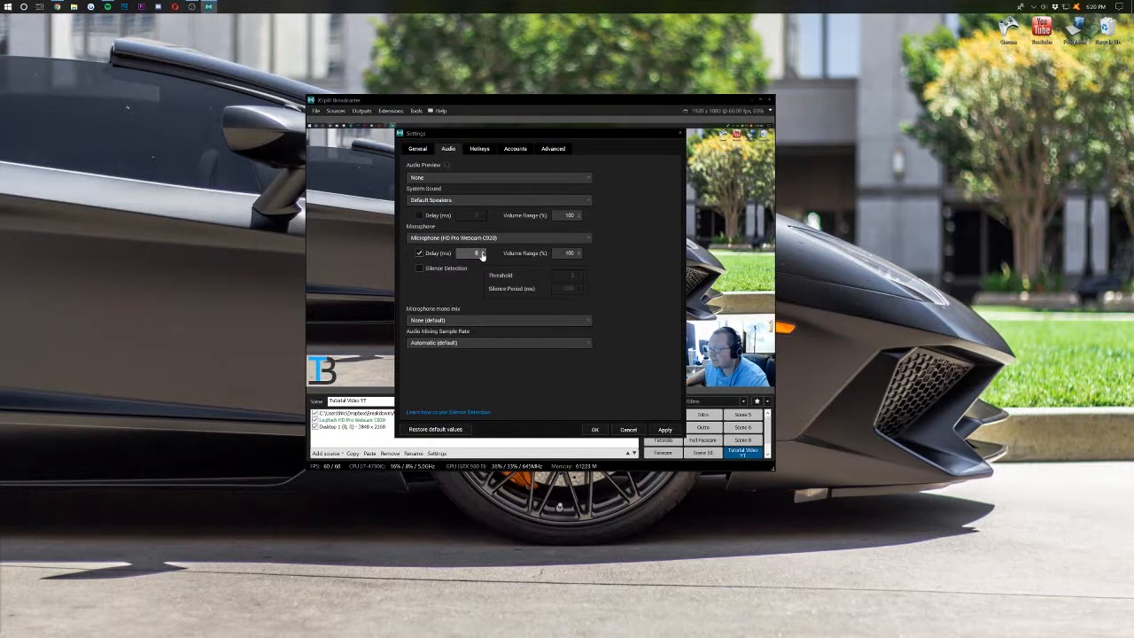
left_click(482, 255)
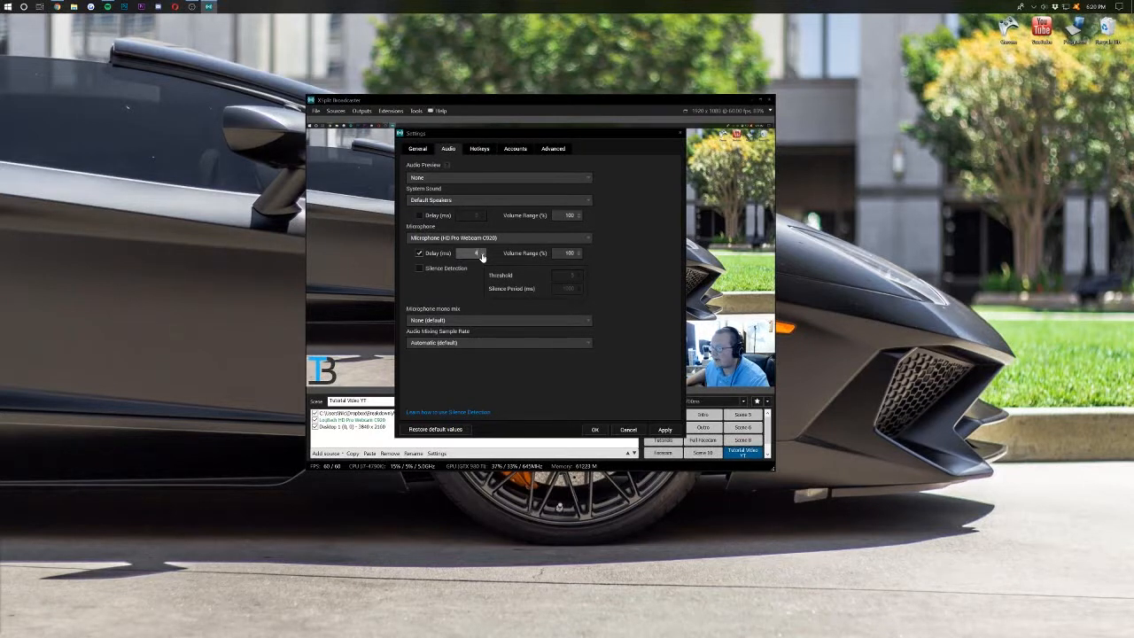
left_click(430, 255)
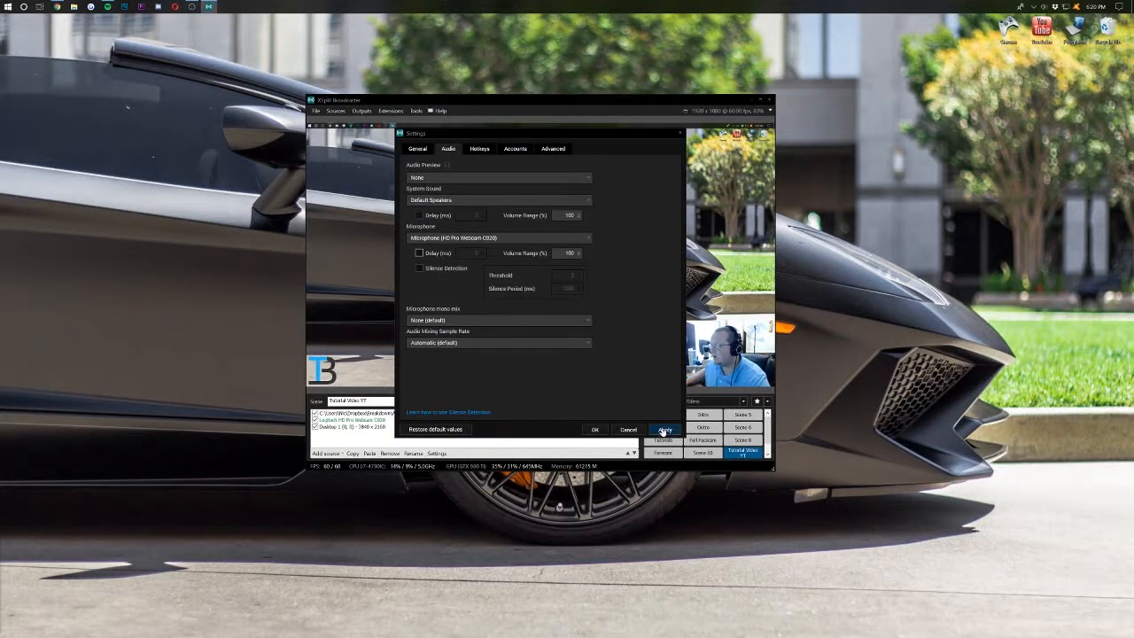
left_click(664, 433)
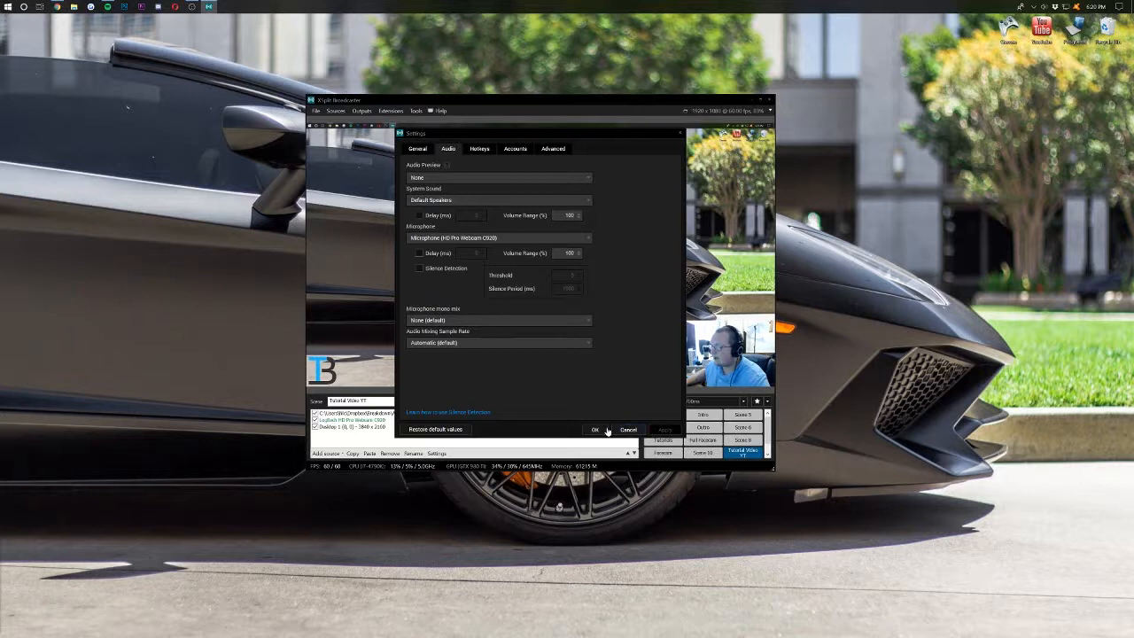
left_click(605, 430)
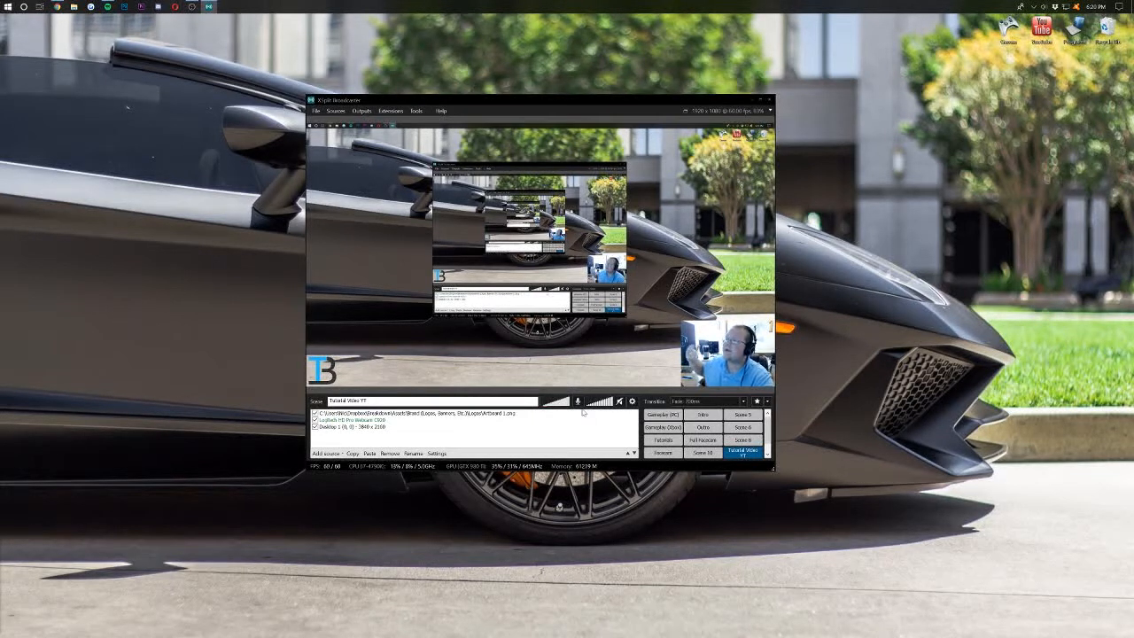
- Add a YouTube Live output and grant XSplit access to the YouTube account
left_click(359, 110)
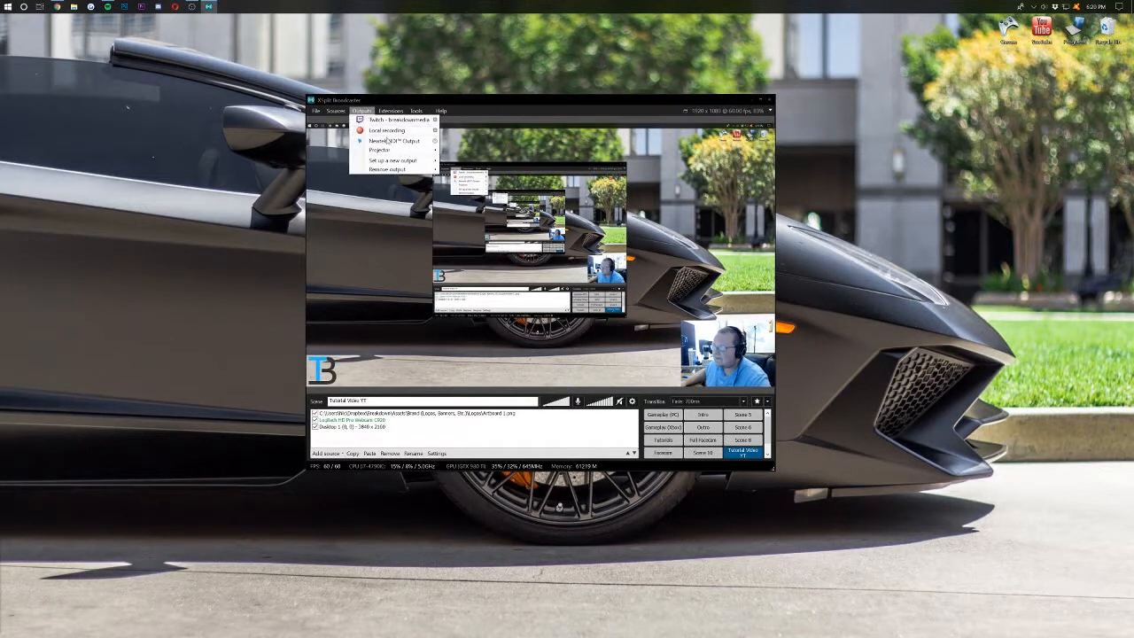
mouse_move(391, 163)
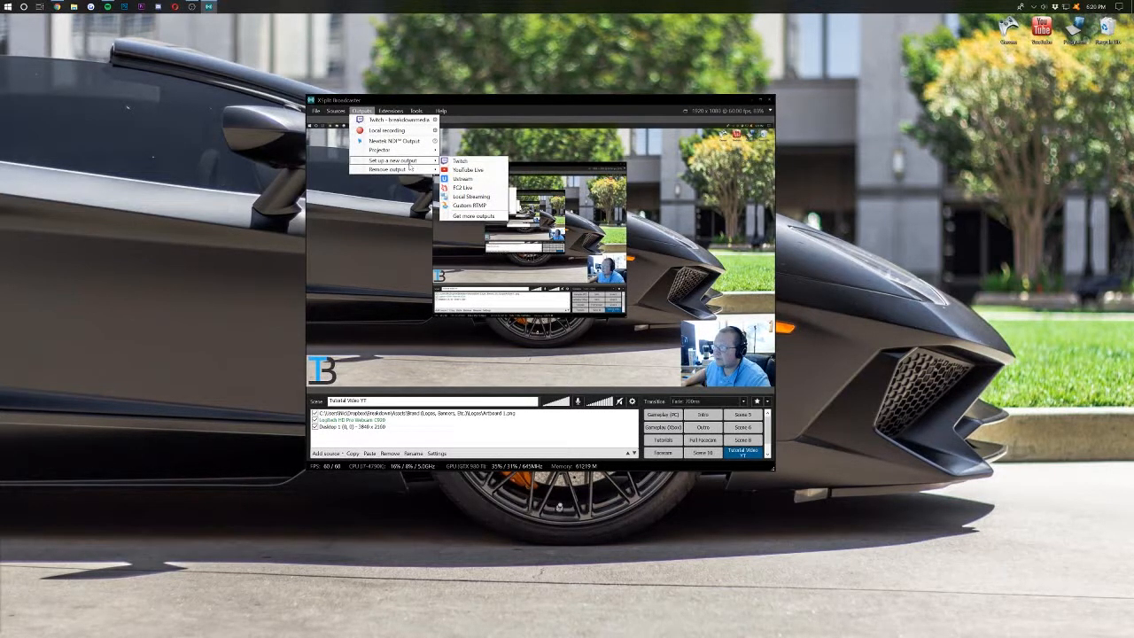
left_click(463, 169)
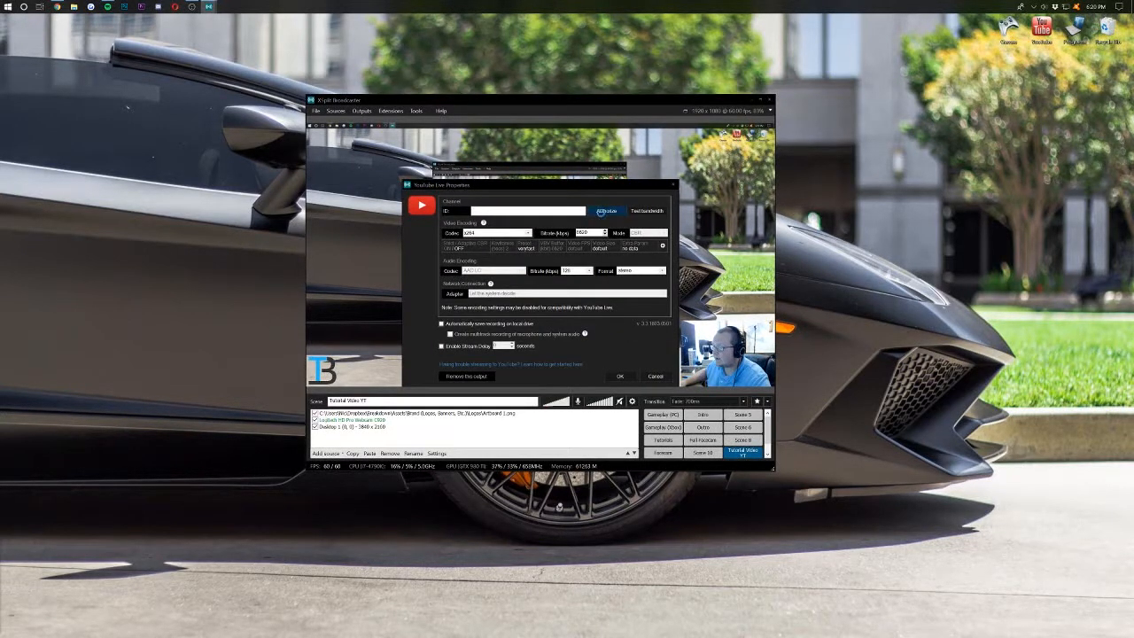
left_click(606, 211)
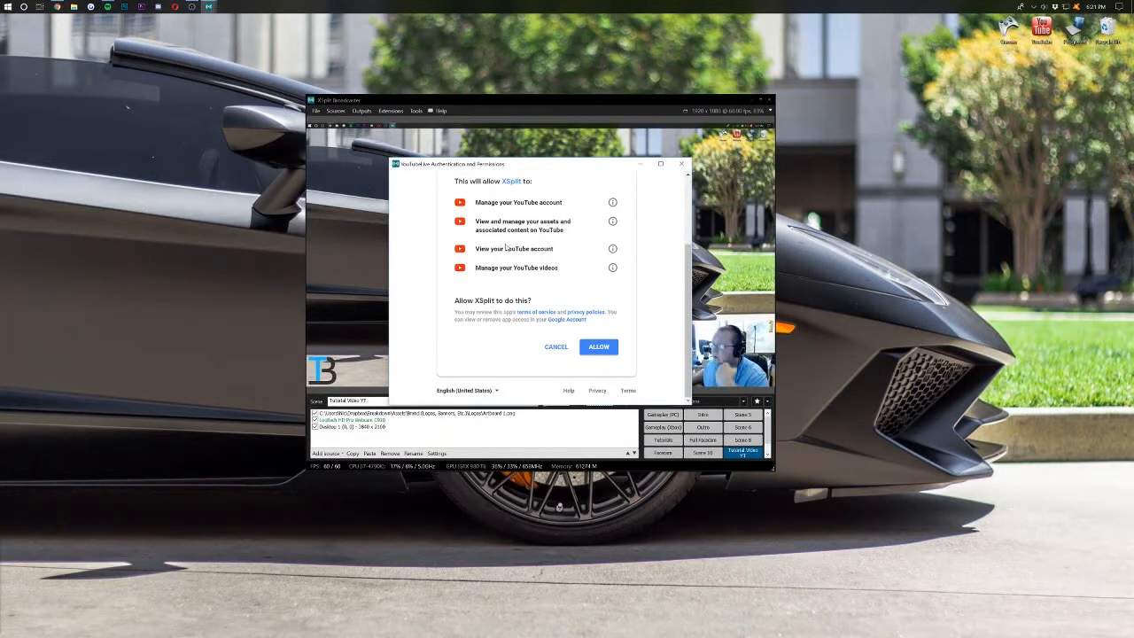
left_click(596, 350)
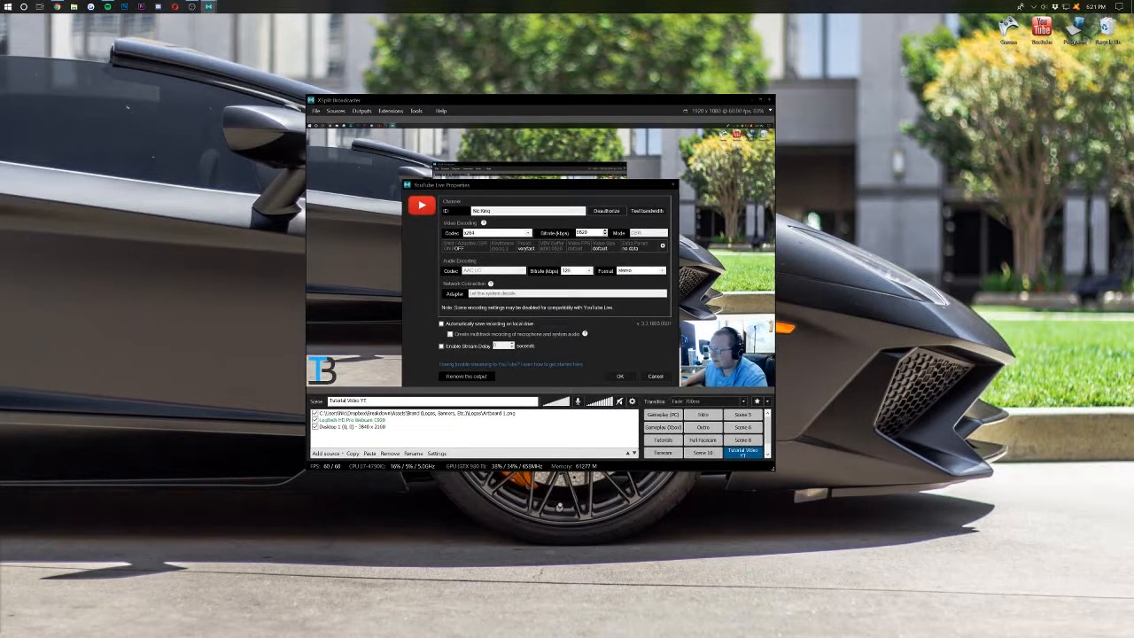
- Set the YouTube Live output's video codec to NVENC H.264, then bring the browser forward
left_click_drag(492, 211, 472, 211)
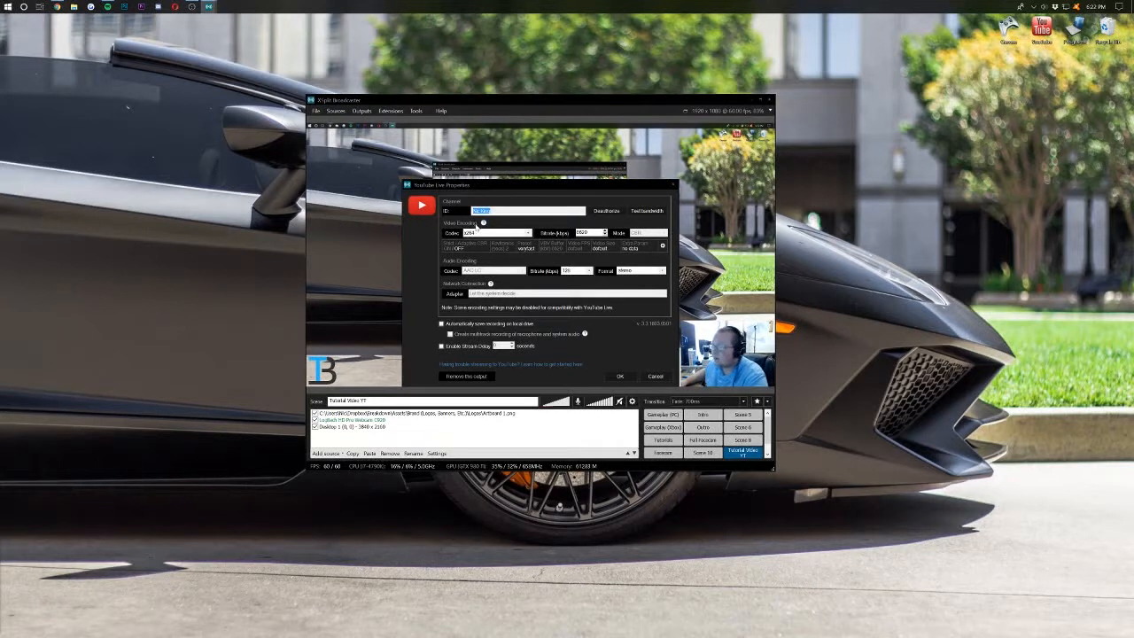
left_click(492, 234)
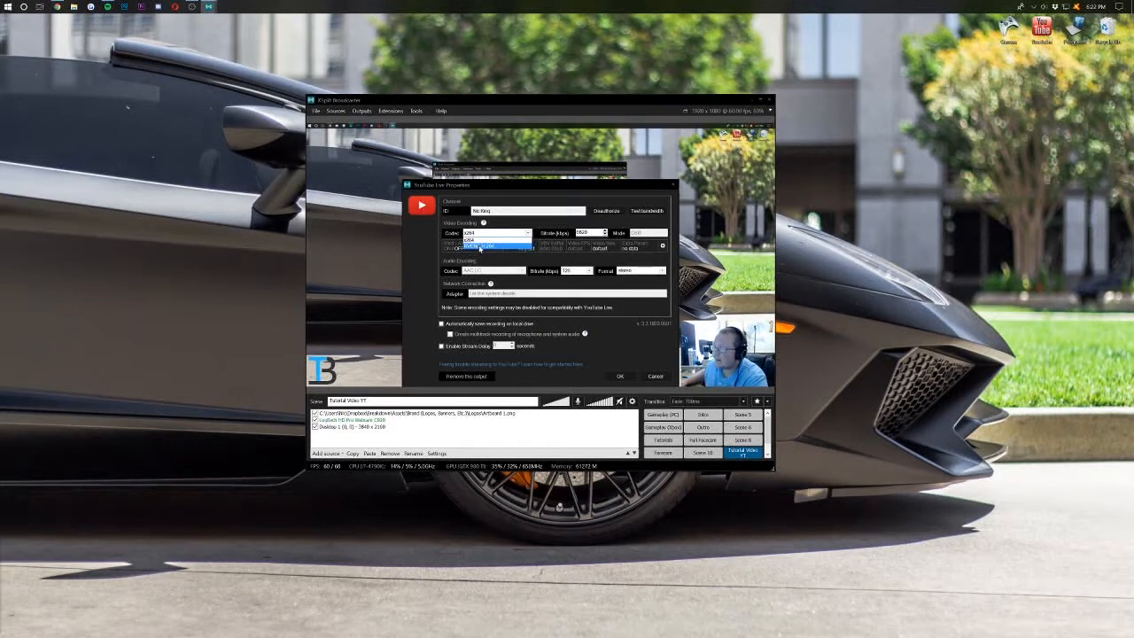
left_click(480, 247)
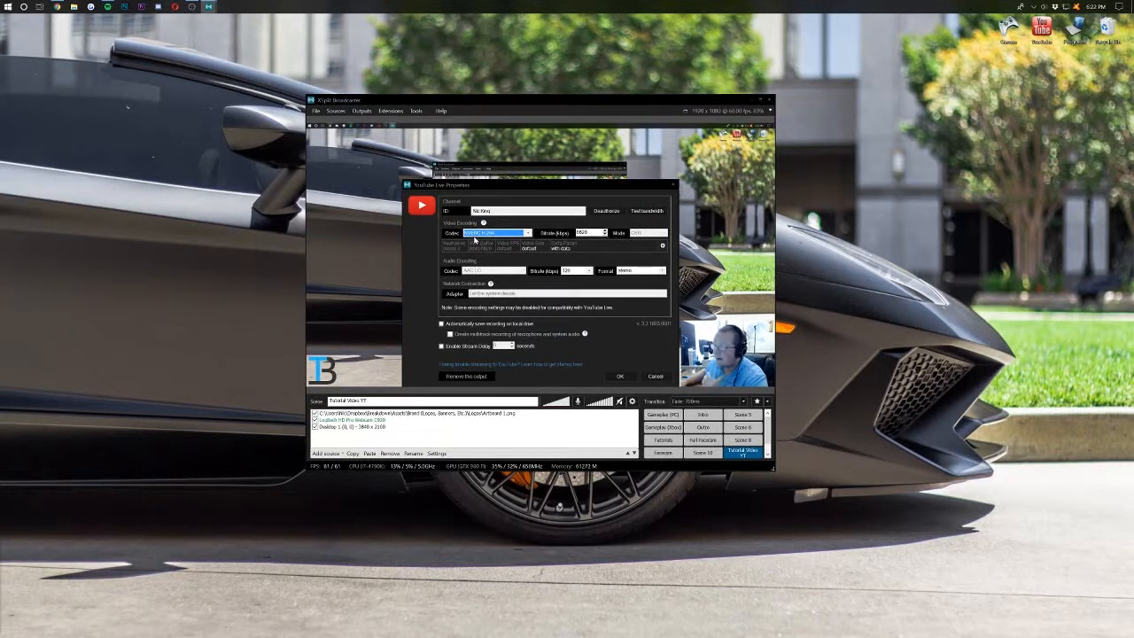
left_click(475, 232)
left_click(476, 245)
left_click(477, 234)
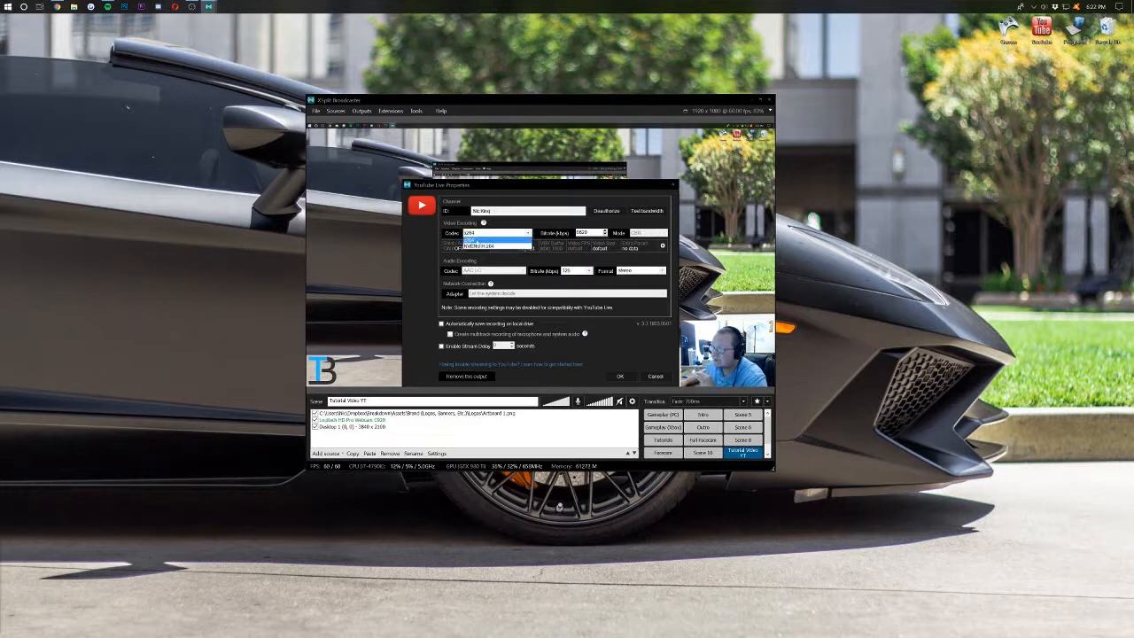
left_click(477, 246)
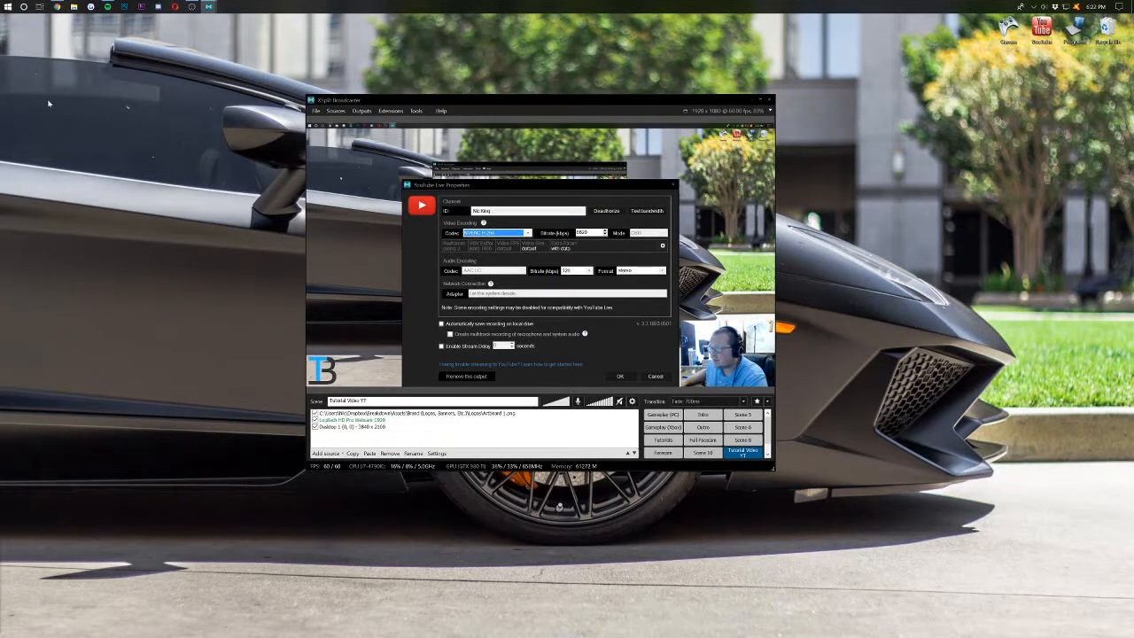
left_click(57, 7)
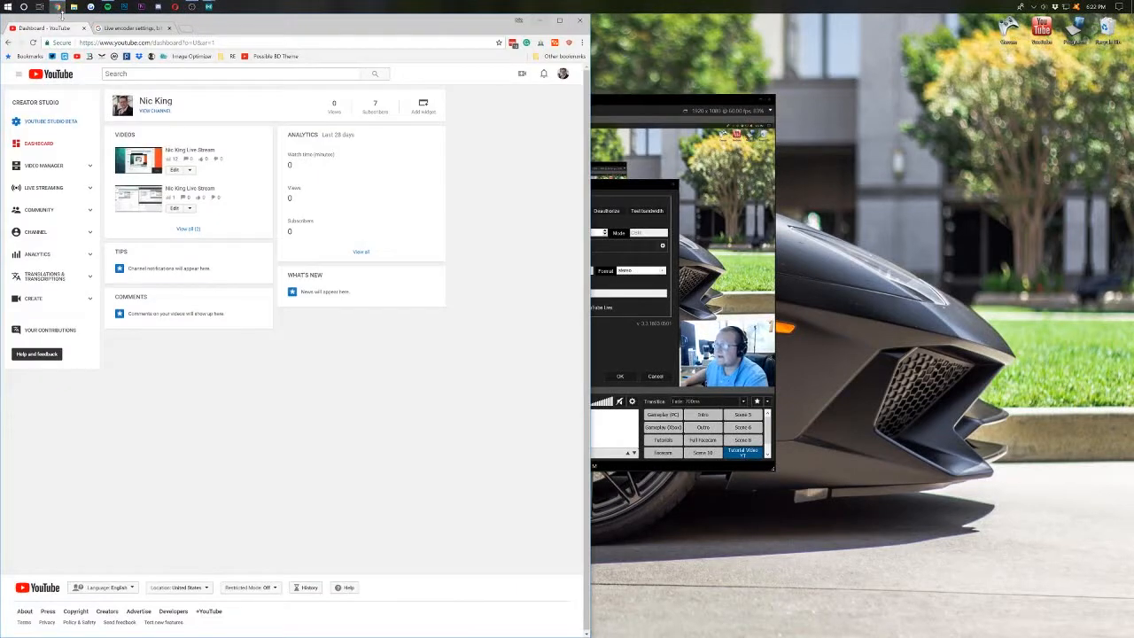
- Switch to the live encoder settings help article and scroll to the resolution sections
left_click(126, 28)
scroll(245, 189, "down", 3)
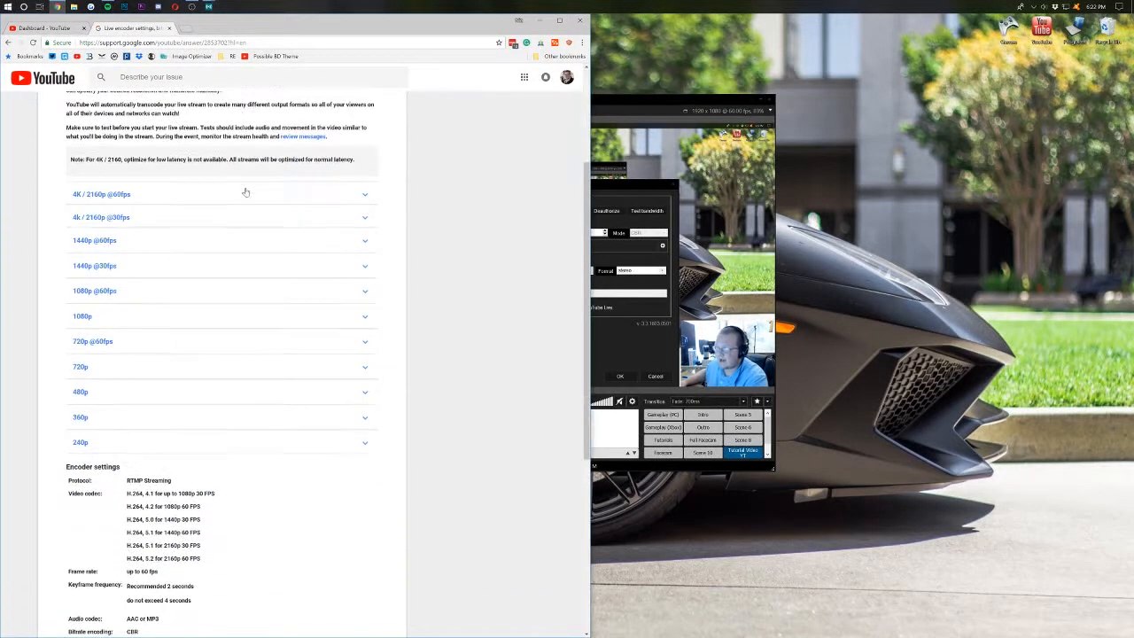
scroll(231, 221, "up", 2)
scroll(212, 231, "down", 3)
scroll(207, 245, "up", 3)
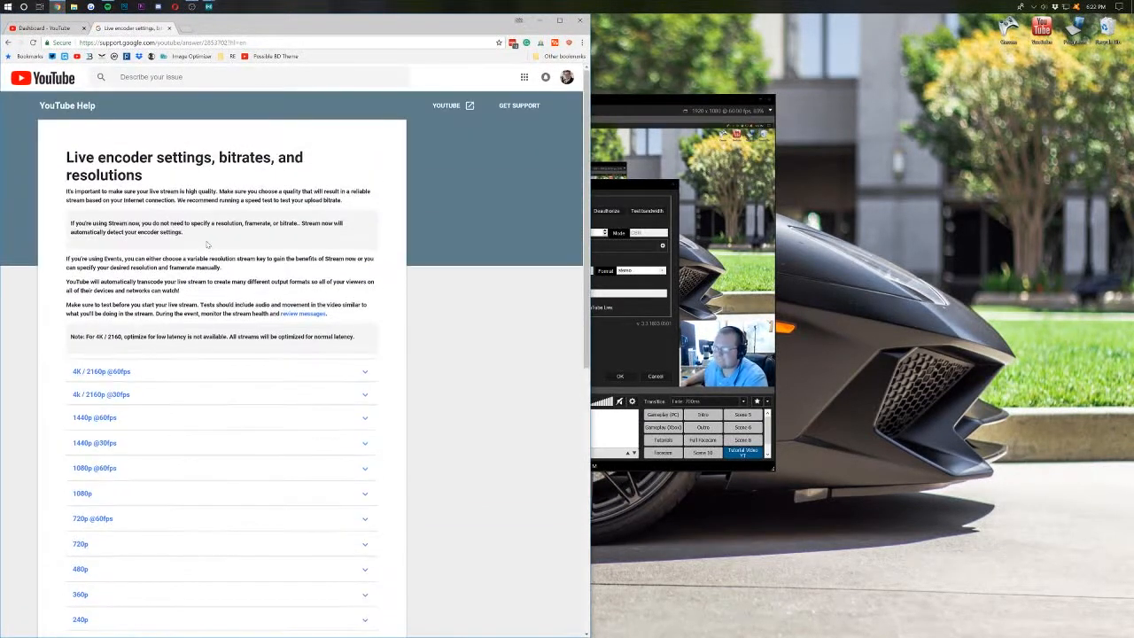
scroll(207, 245, "down", 2)
scroll(206, 245, "up", 1)
scroll(205, 253, "up", 2)
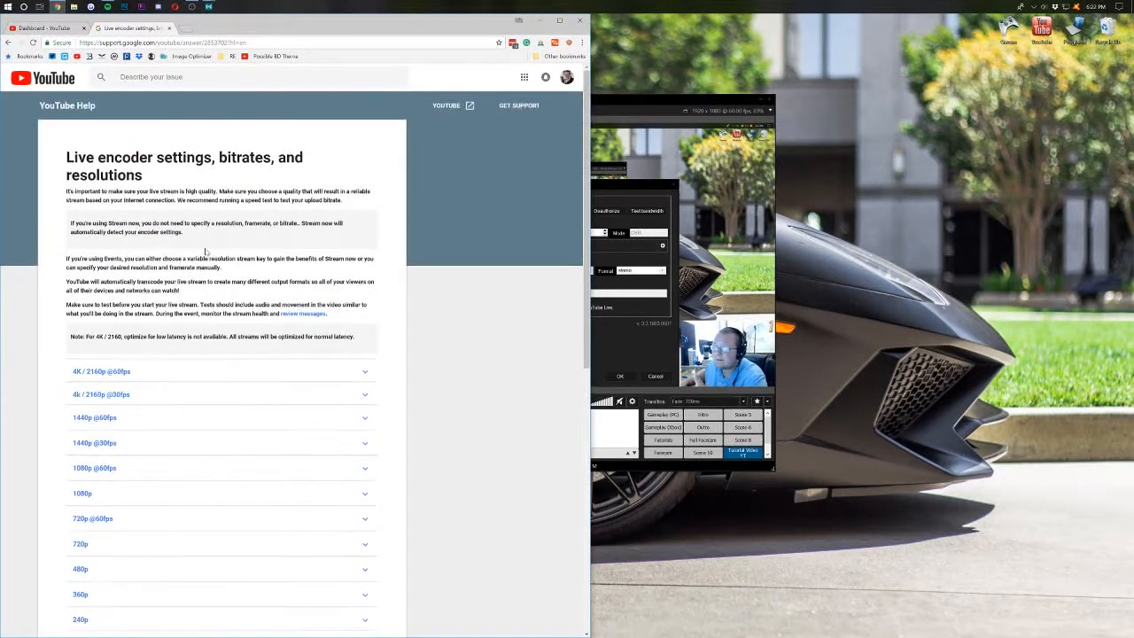
scroll(206, 252, "down", 1)
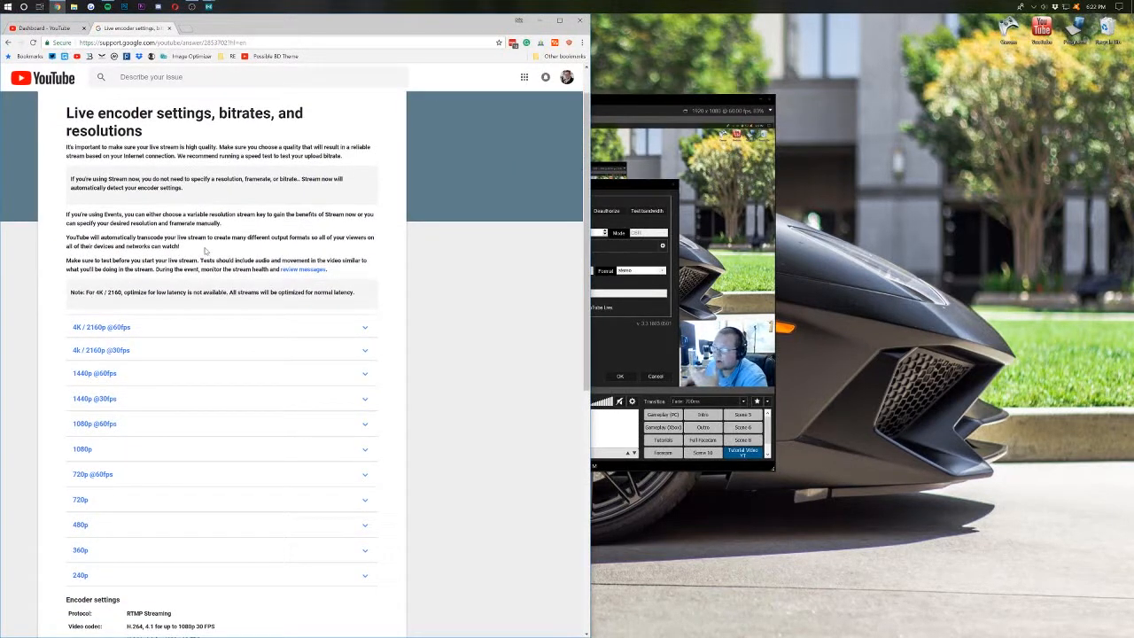
scroll(164, 248, "down", 1)
left_click(123, 284)
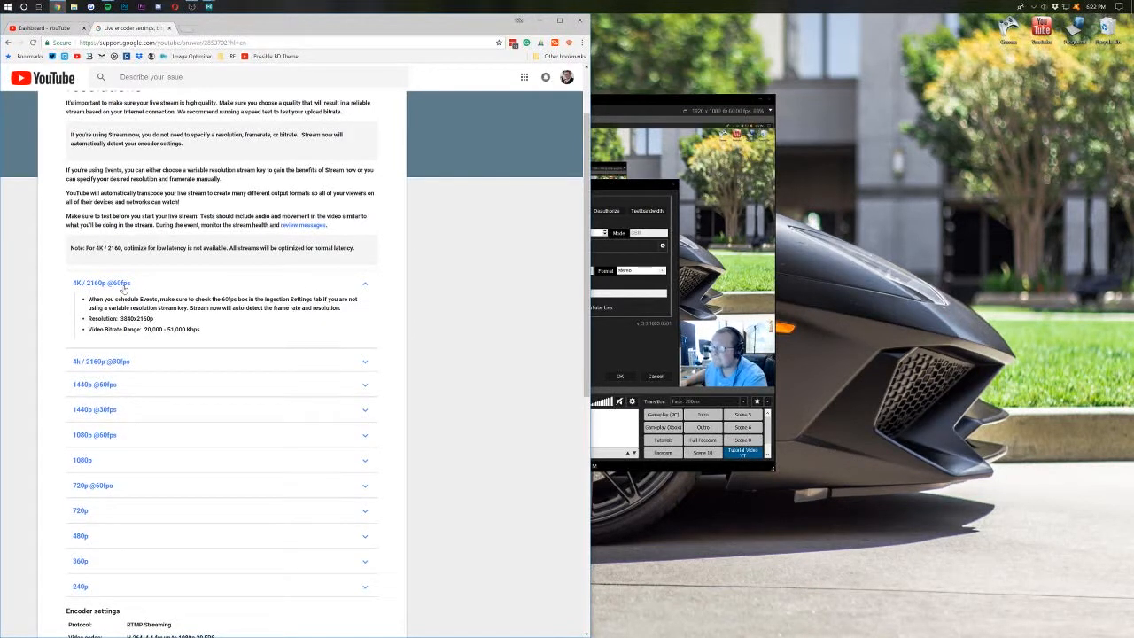
left_click_drag(142, 329, 184, 329)
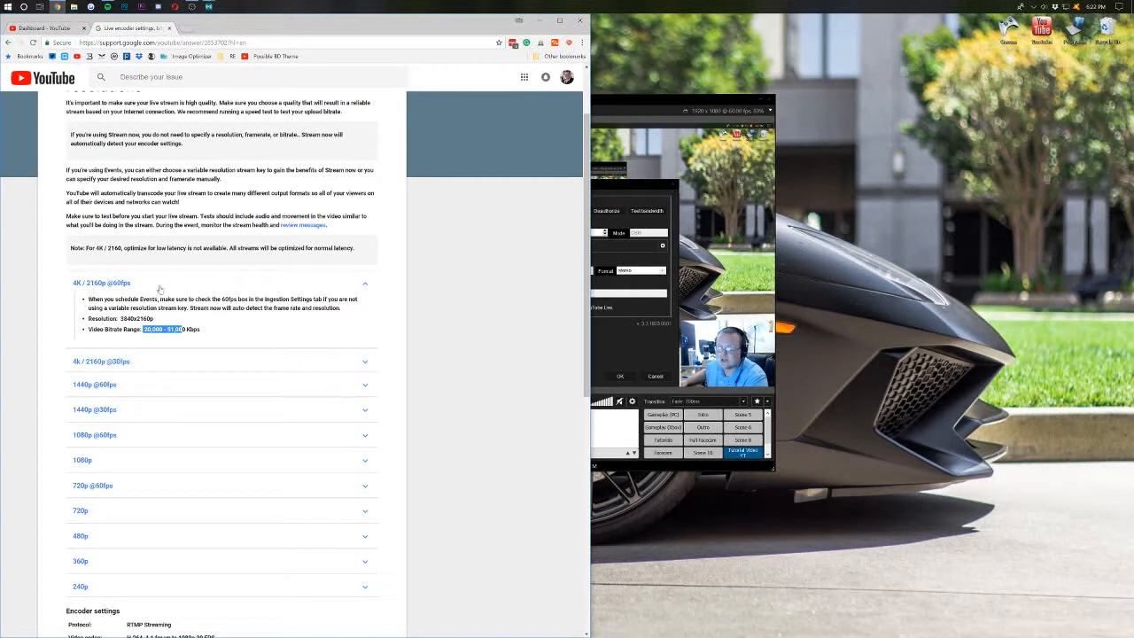
left_click(162, 288)
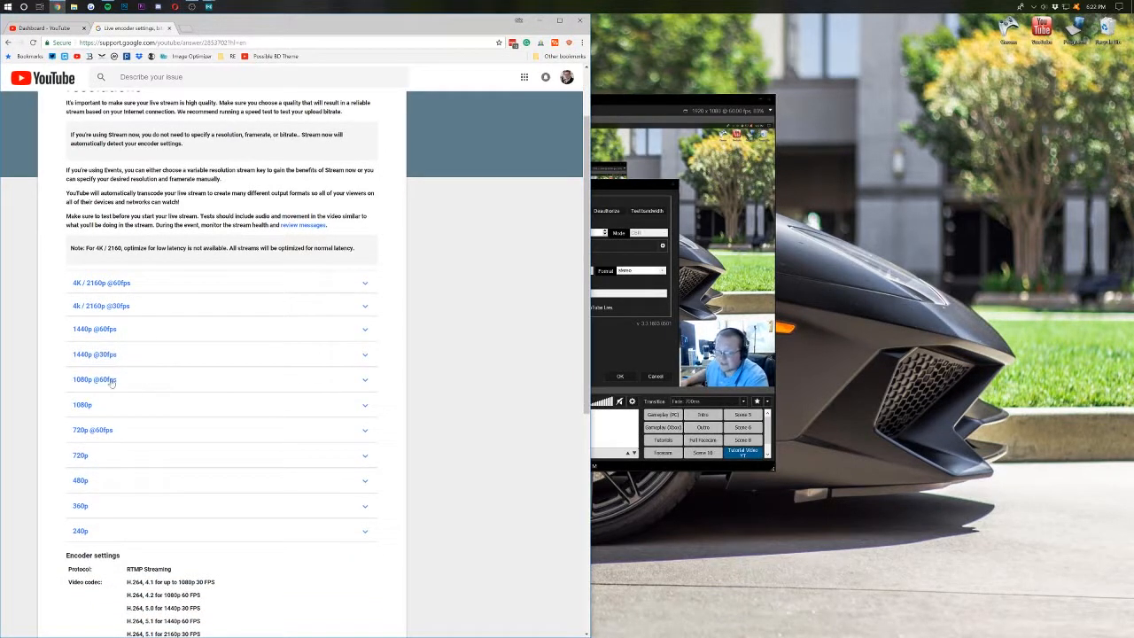
left_click(110, 381)
scroll(142, 386, "down", 1)
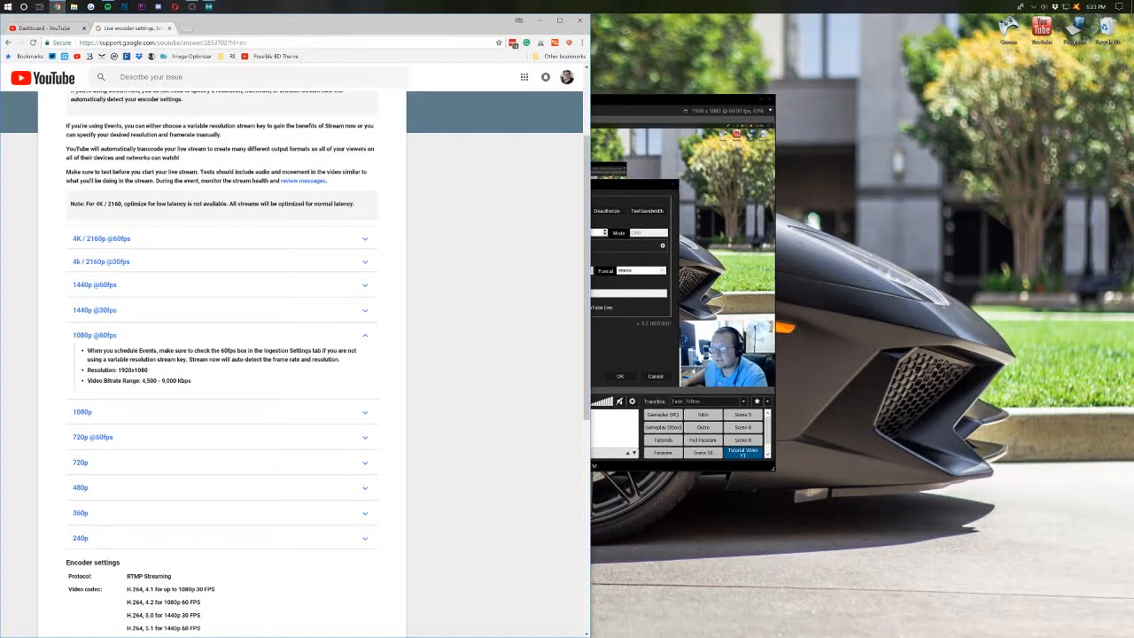
- Set the YouTube output's video bitrate to 4500, save it, and return to the help article
left_click(658, 228)
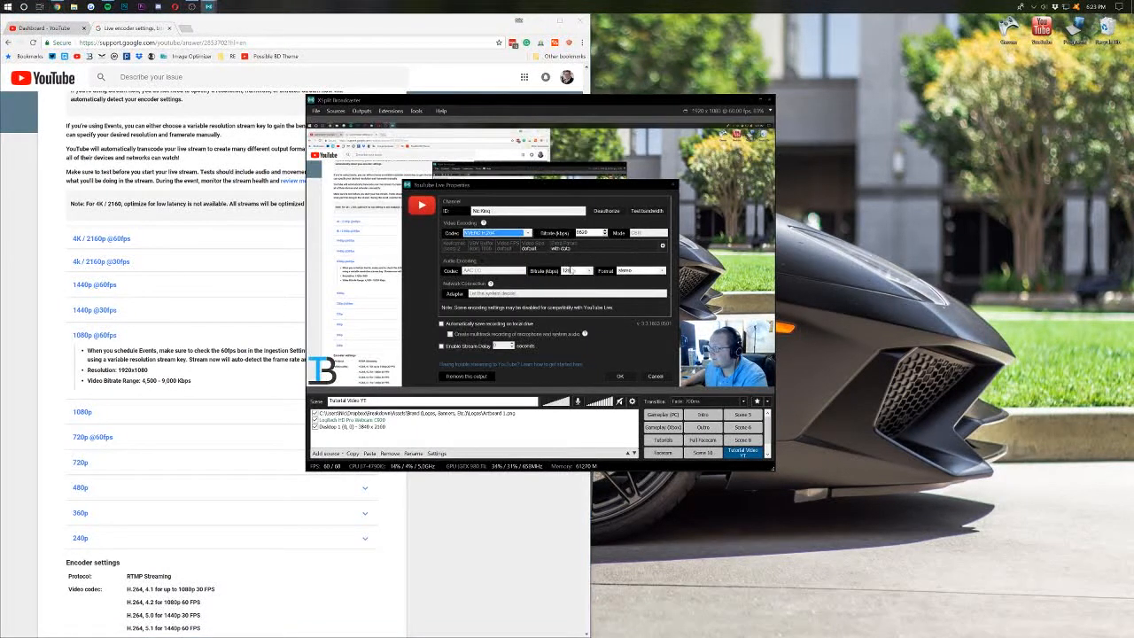
left_click(587, 232)
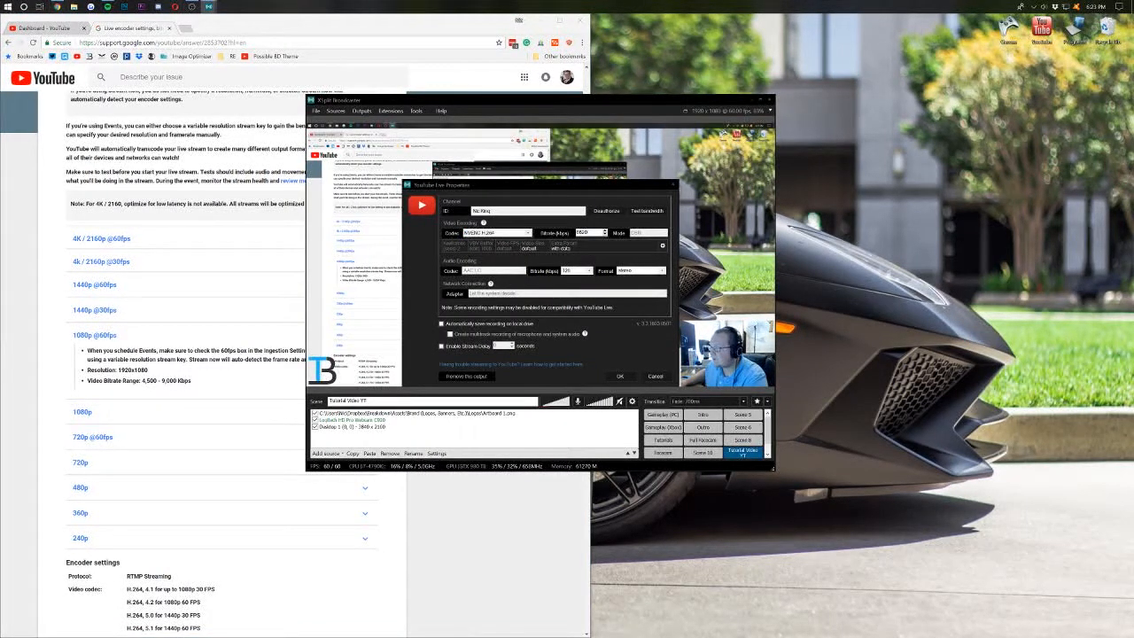
double_click(587, 232)
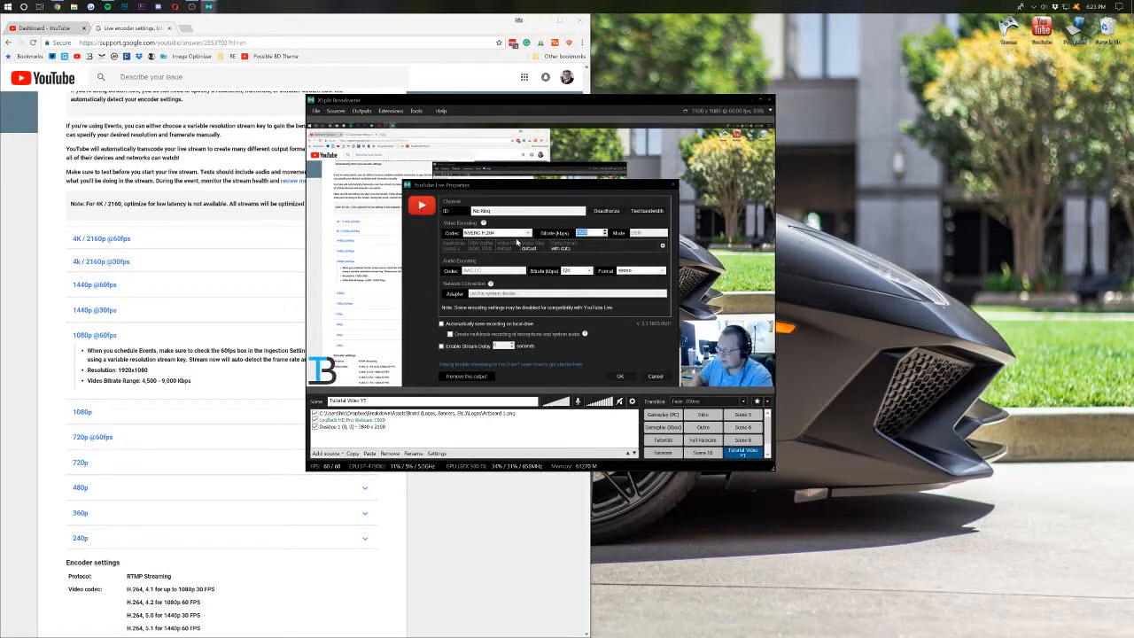
type("4500")
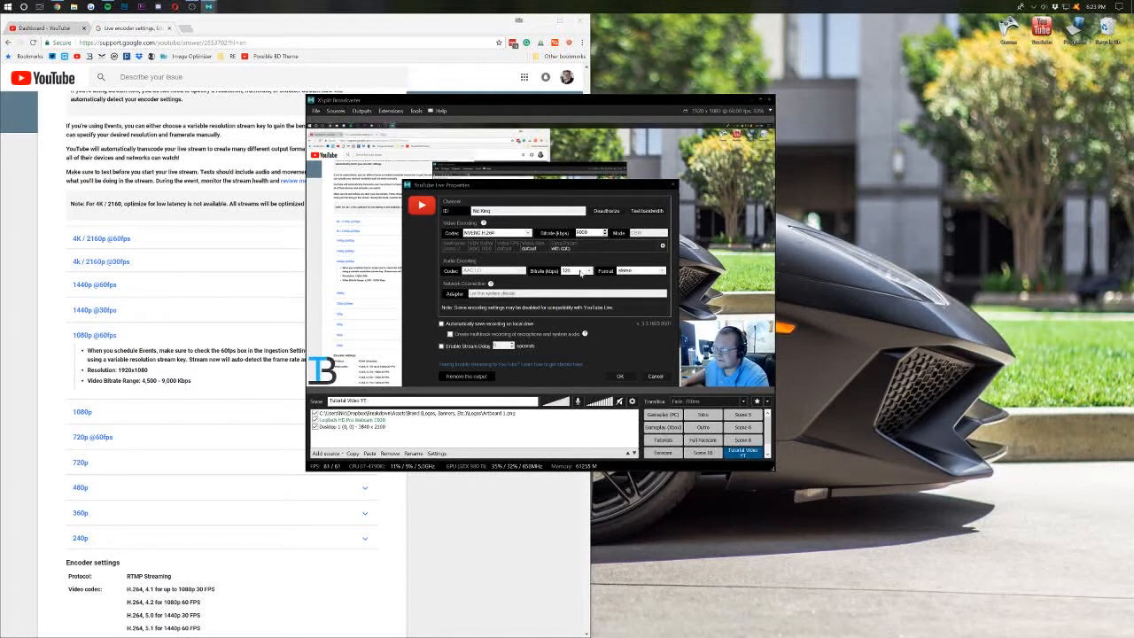
left_click(620, 377)
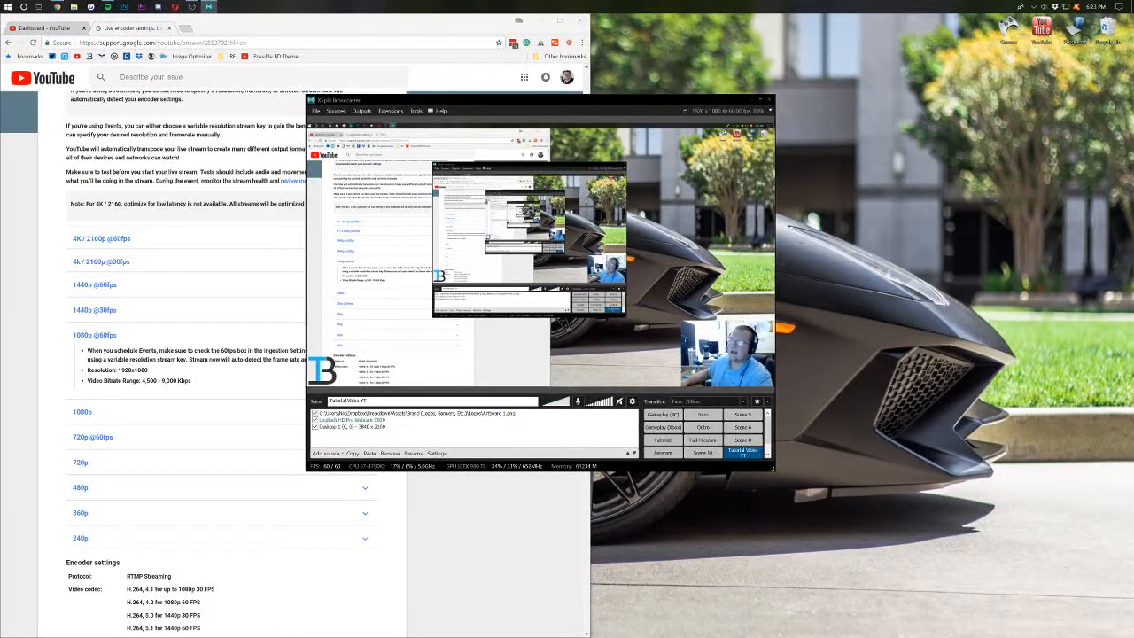
left_click(129, 437)
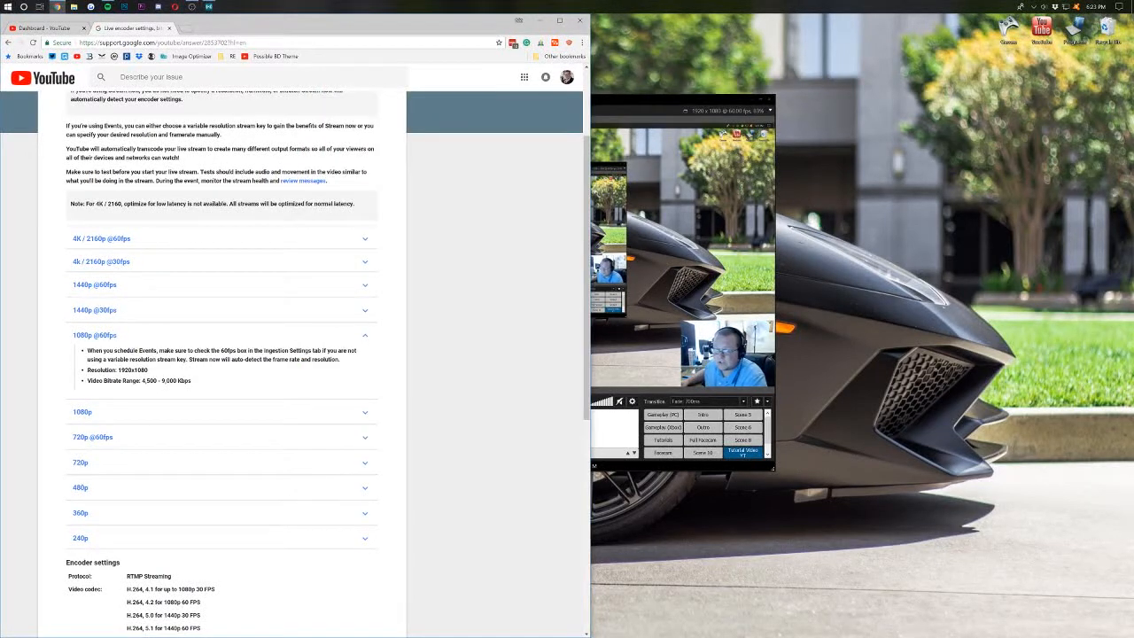
left_click(135, 435)
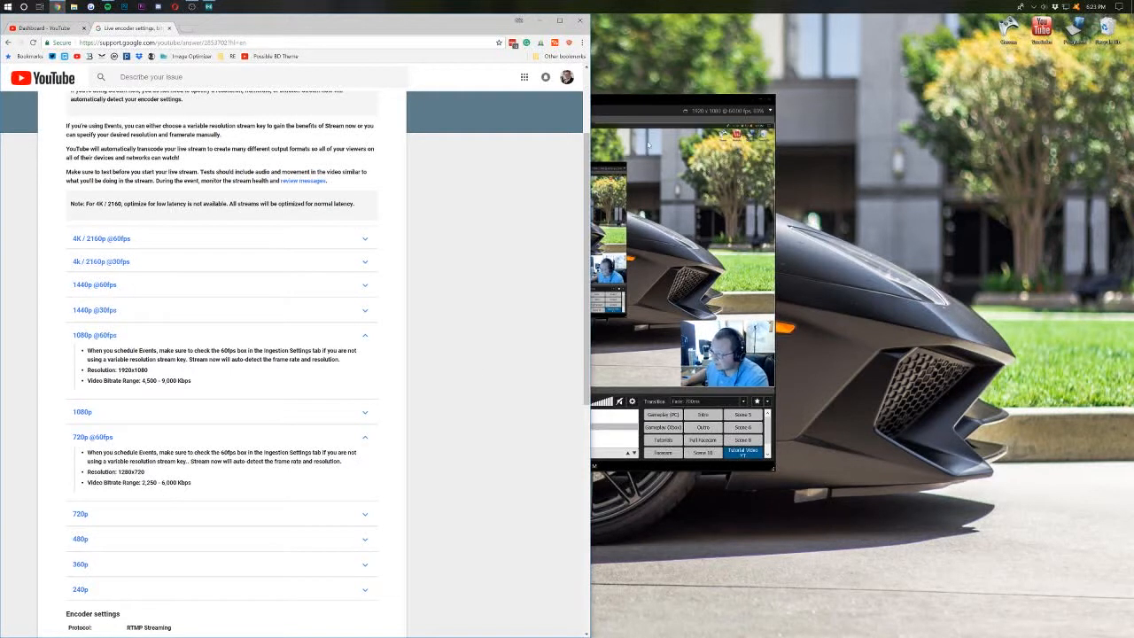
left_click(618, 131)
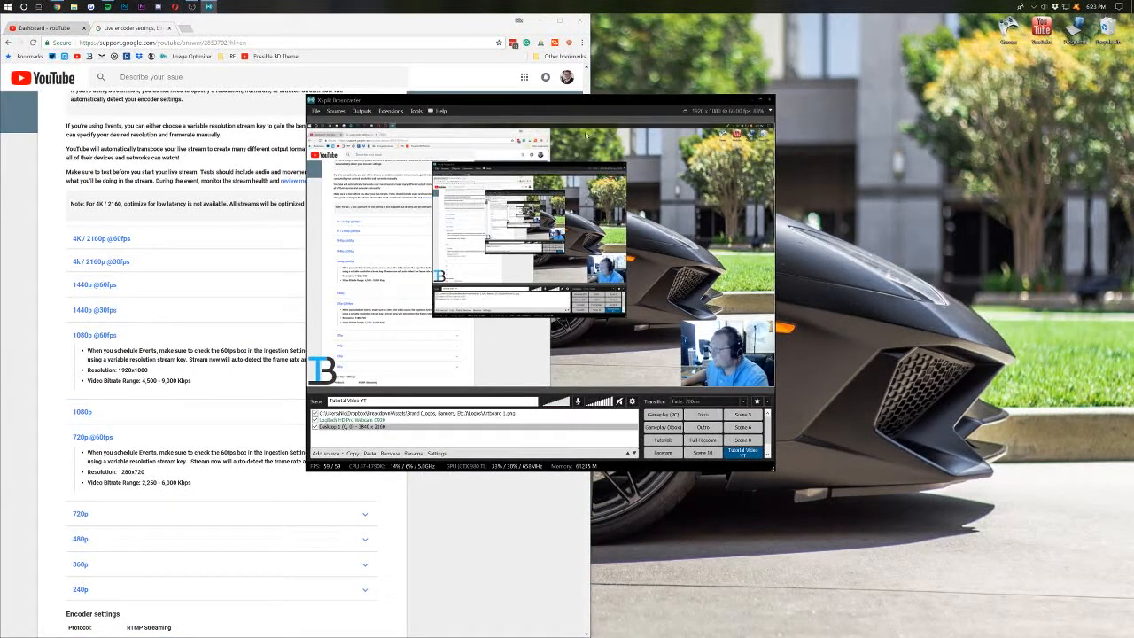
left_click(715, 113)
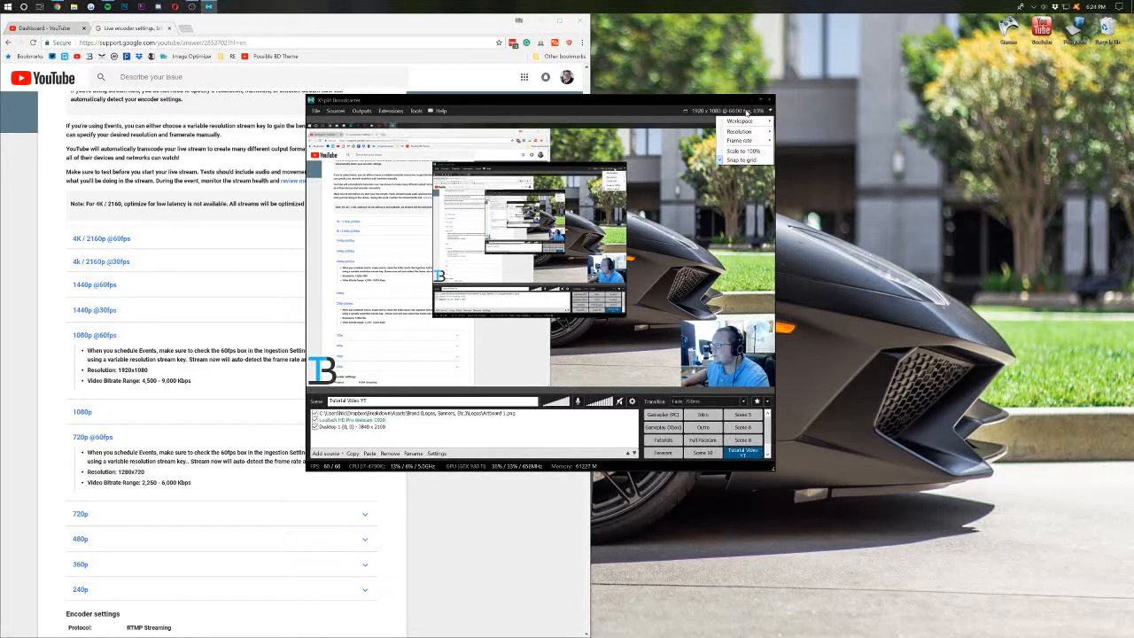
- Set XSplit's broadcast output to 1280 x 720 at 30 fps
mouse_move(735, 131)
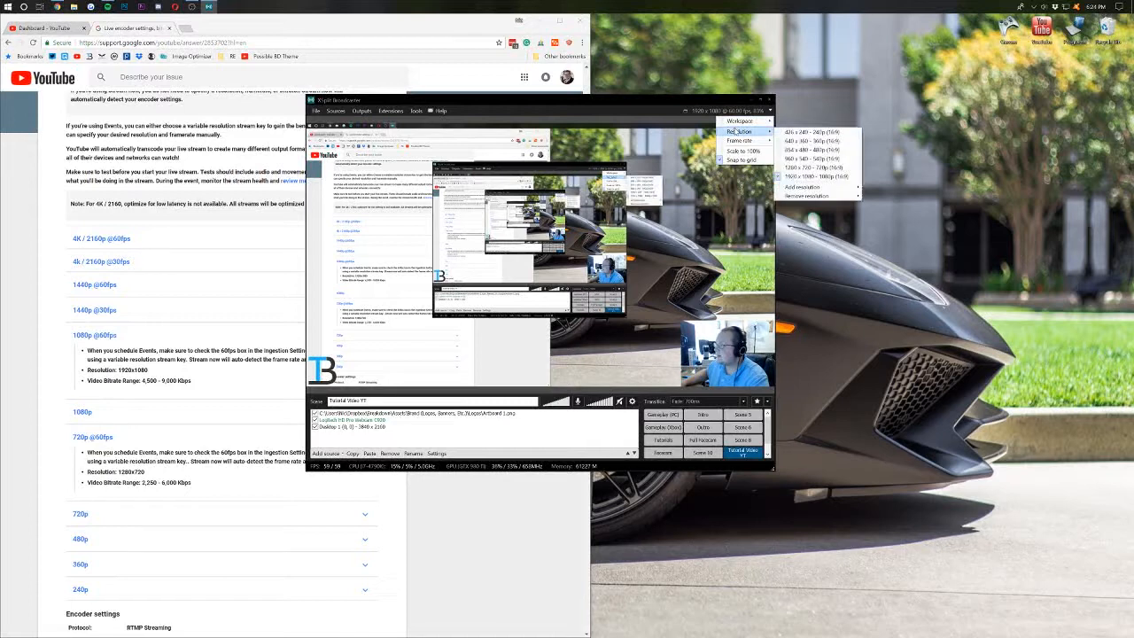
left_click(807, 167)
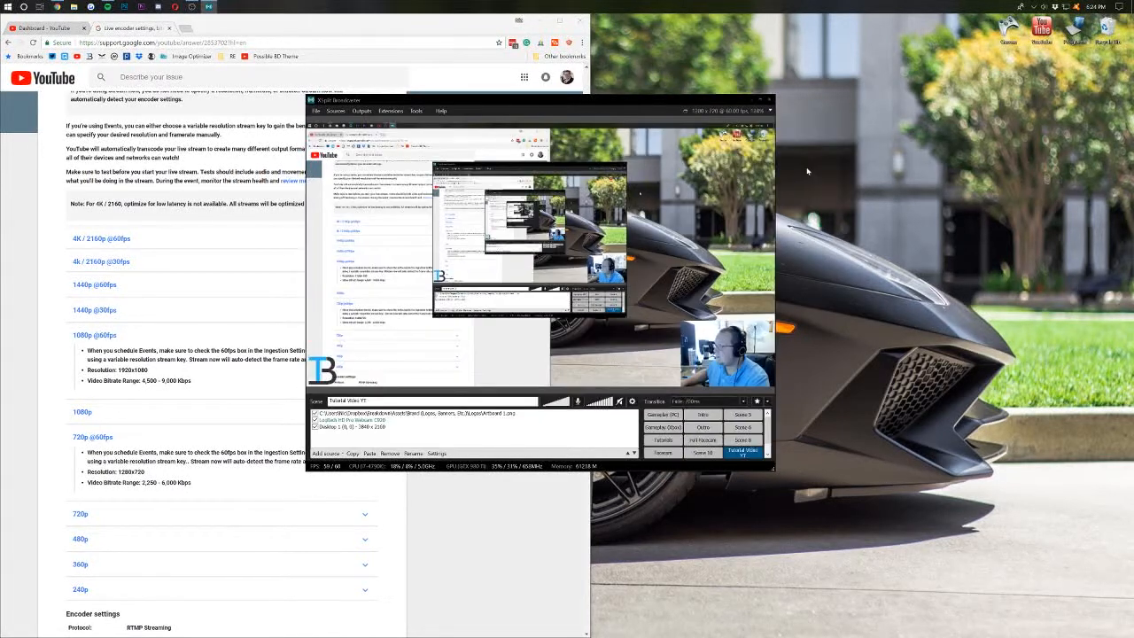
left_click(736, 111)
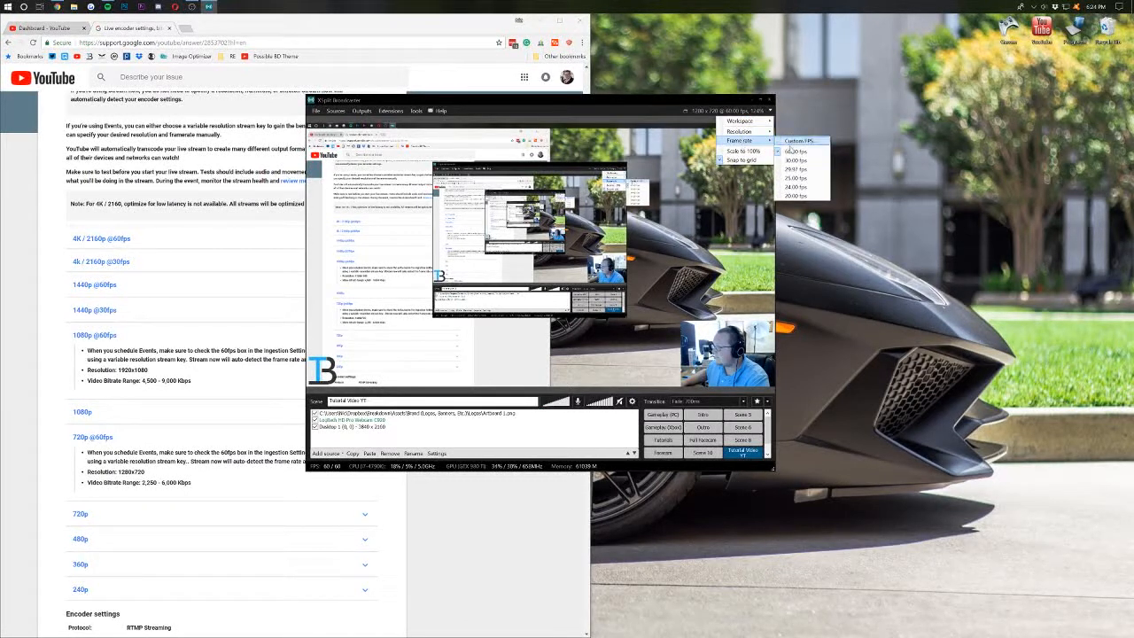
left_click(801, 164)
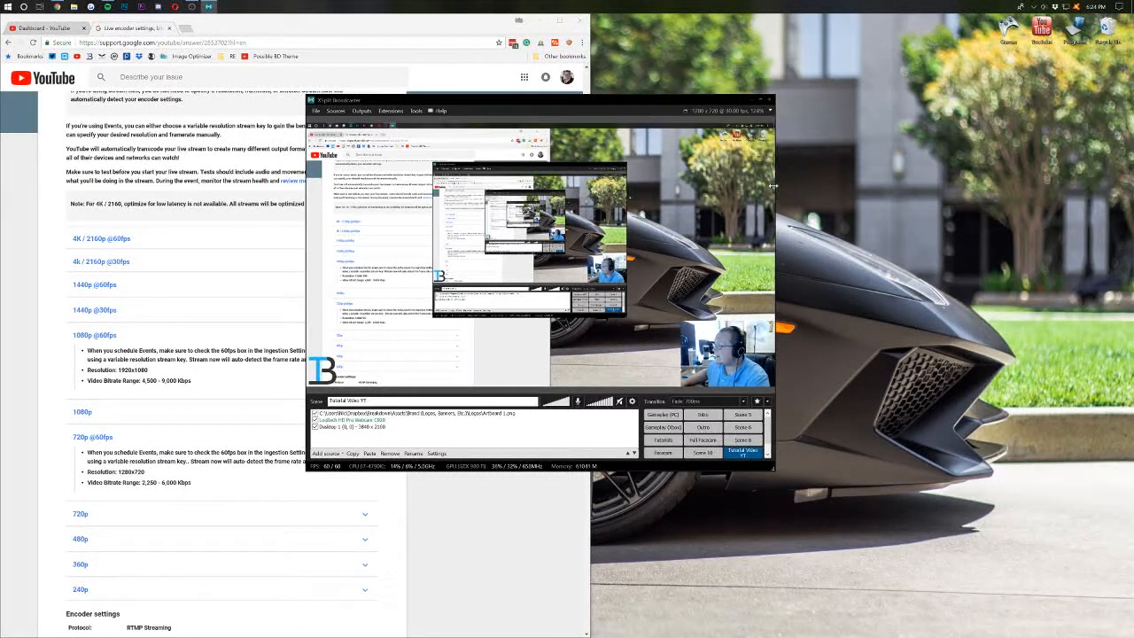
- Change the output to 1920 x 1080 at 60 fps and bring YouTube's encoder settings page back
left_click(742, 111)
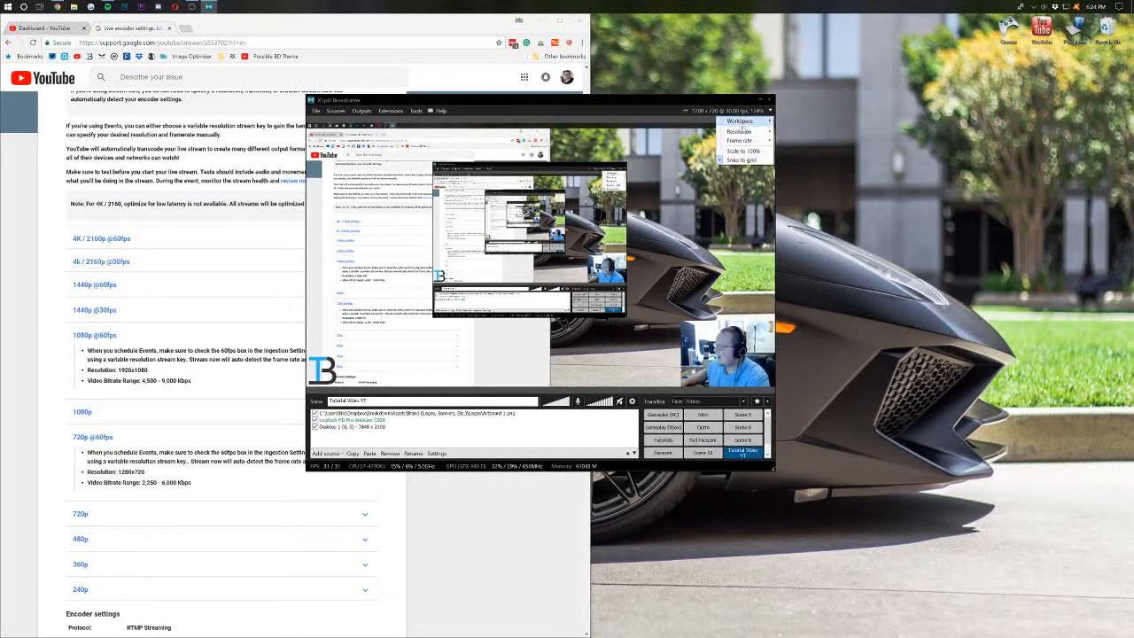
mouse_move(749, 131)
left_click(810, 176)
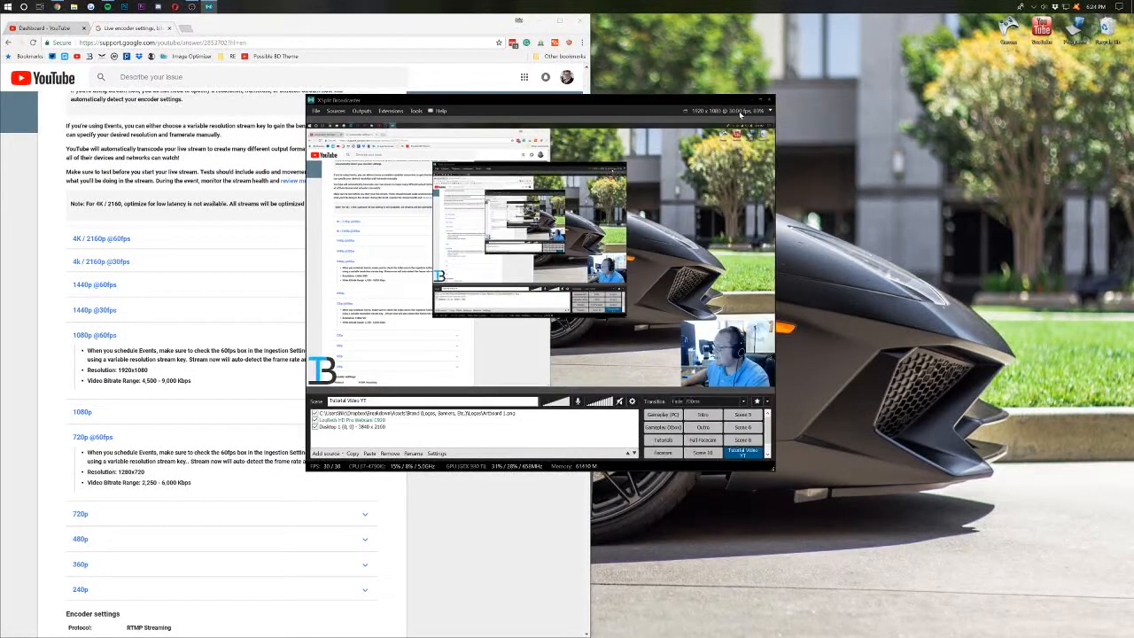
left_click(742, 111)
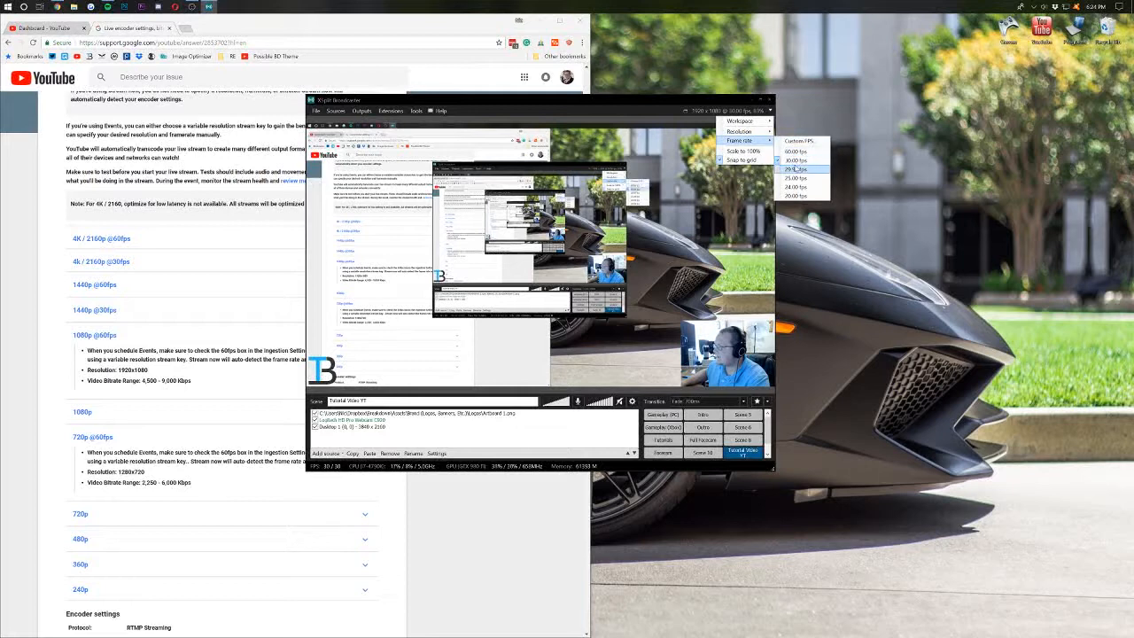
left_click(802, 168)
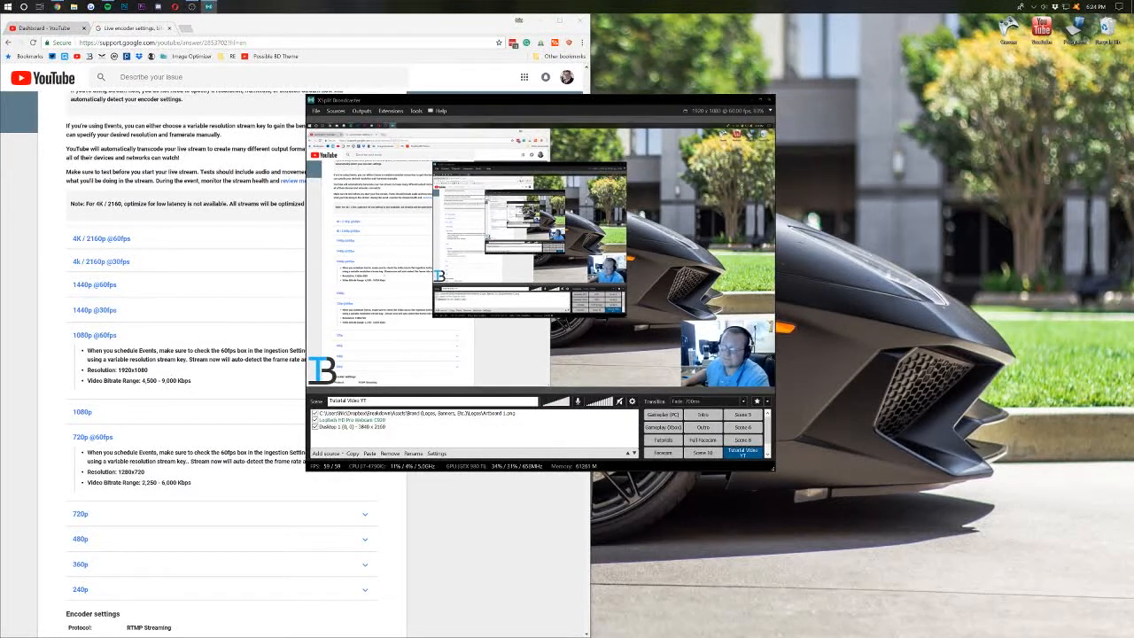
left_click(130, 392)
scroll(136, 318, "down", 3)
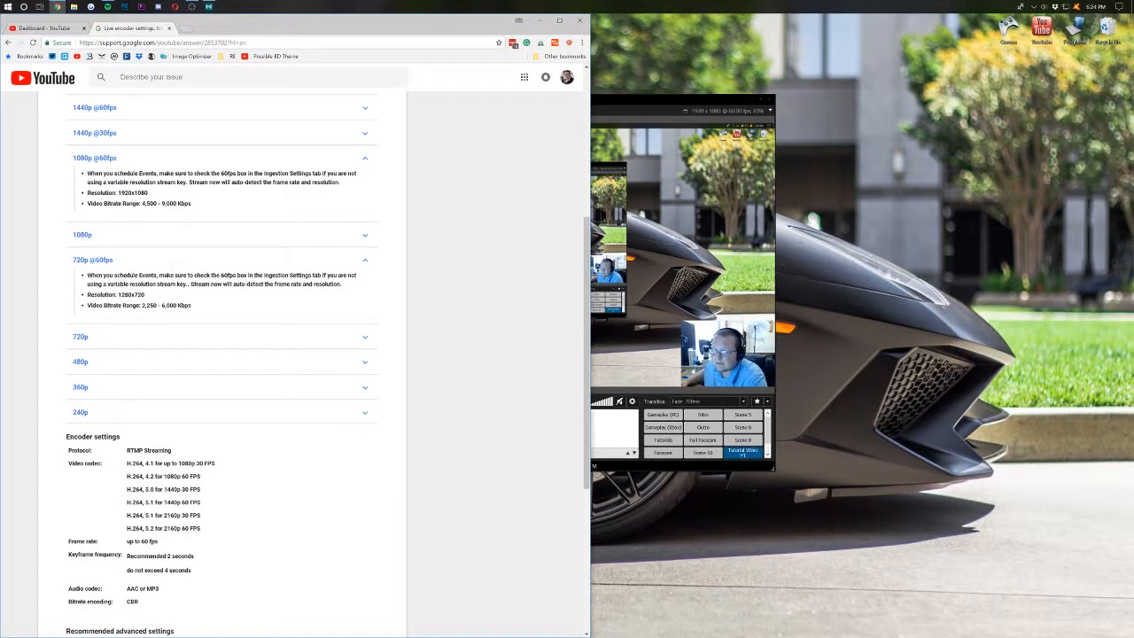
- Expand the plain 720p entry (1280x720, 1,500–4,000 Kbps), then return to XSplit Broadcaster
left_click(99, 336)
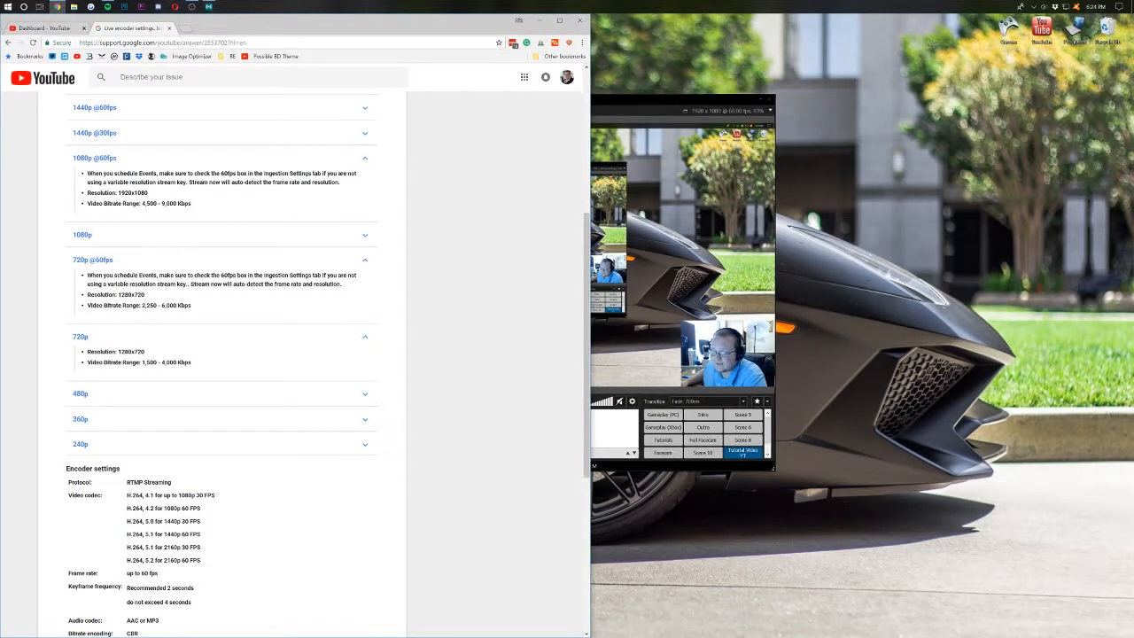
scroll(127, 350, "up", 3)
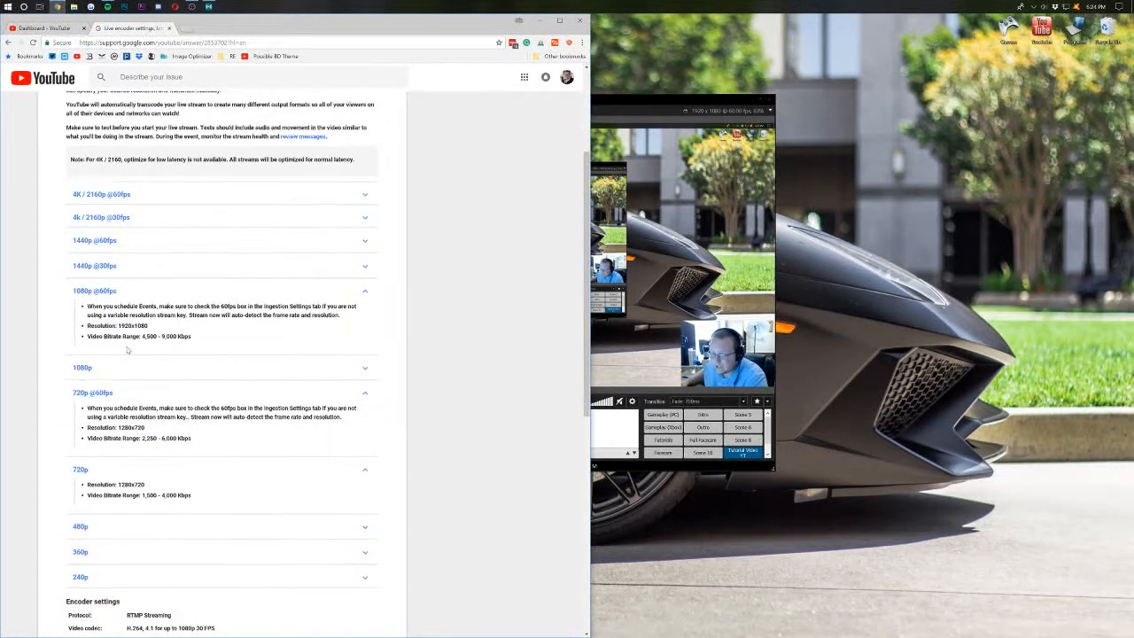
scroll(172, 487, "down", 1)
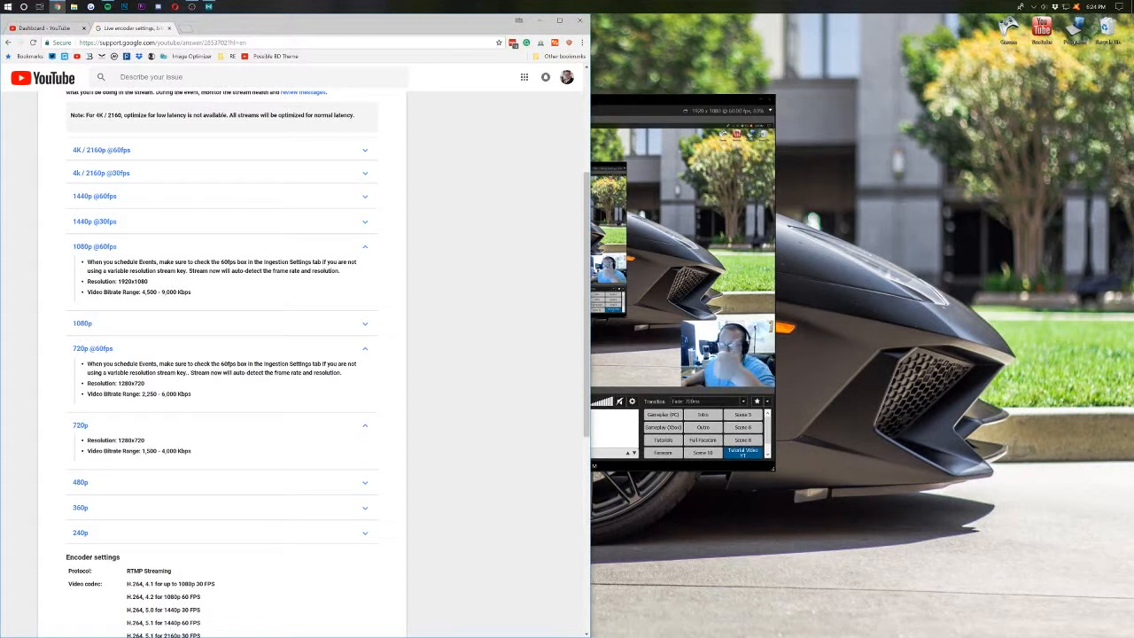
scroll(385, 191, "up", 3)
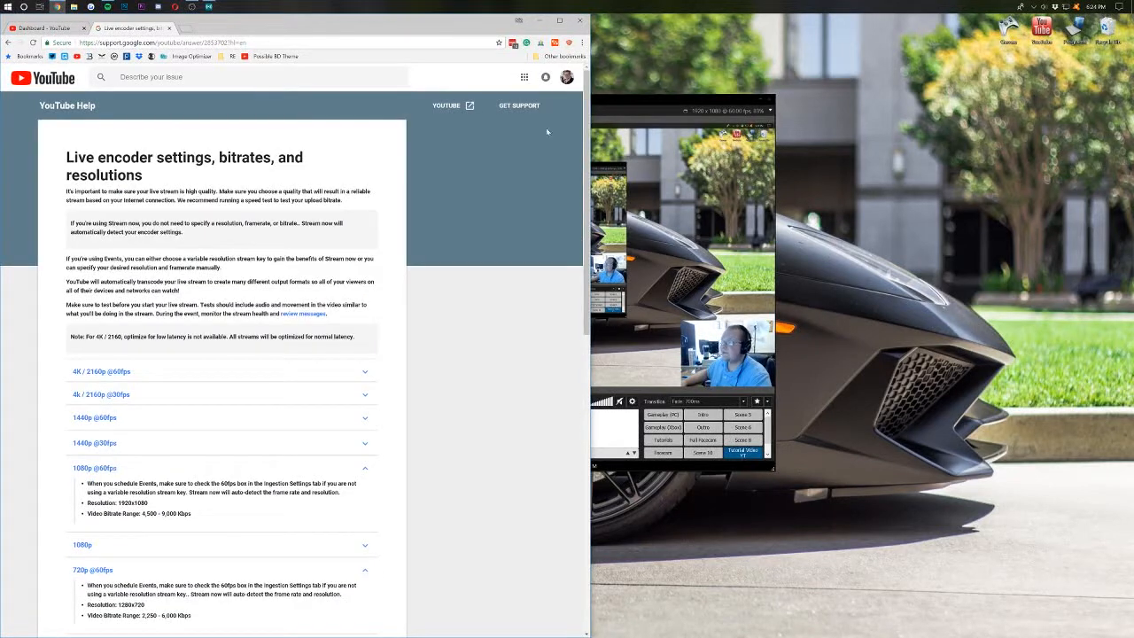
left_click(620, 109)
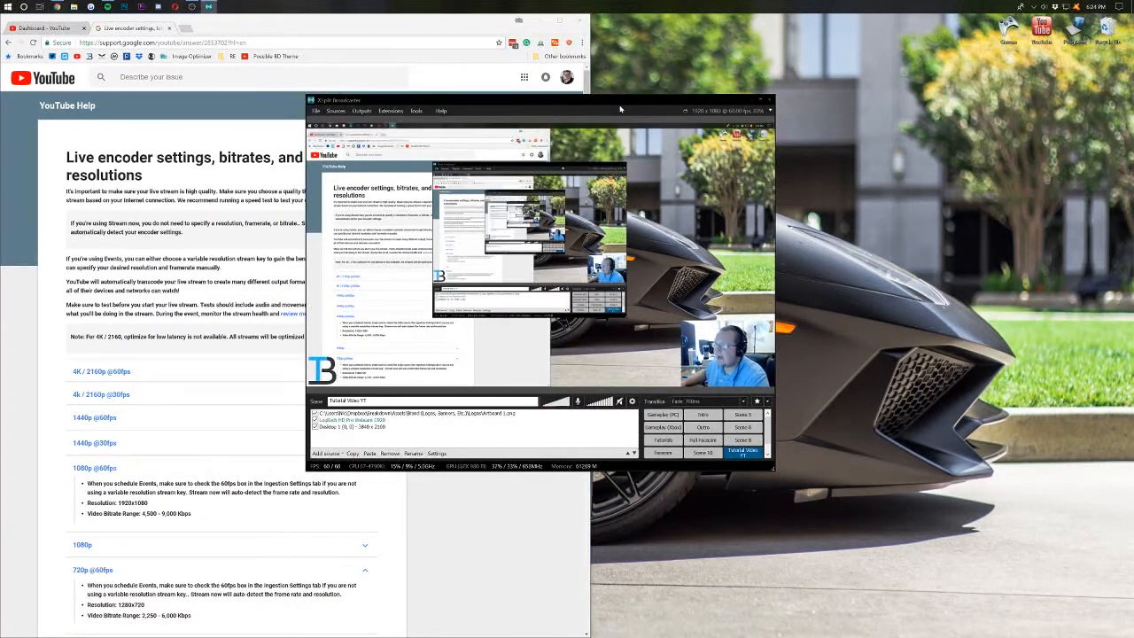
- Set up a YouTube Live Stream Now broadcast titled 'Test Livestreaming'
left_click(370, 110)
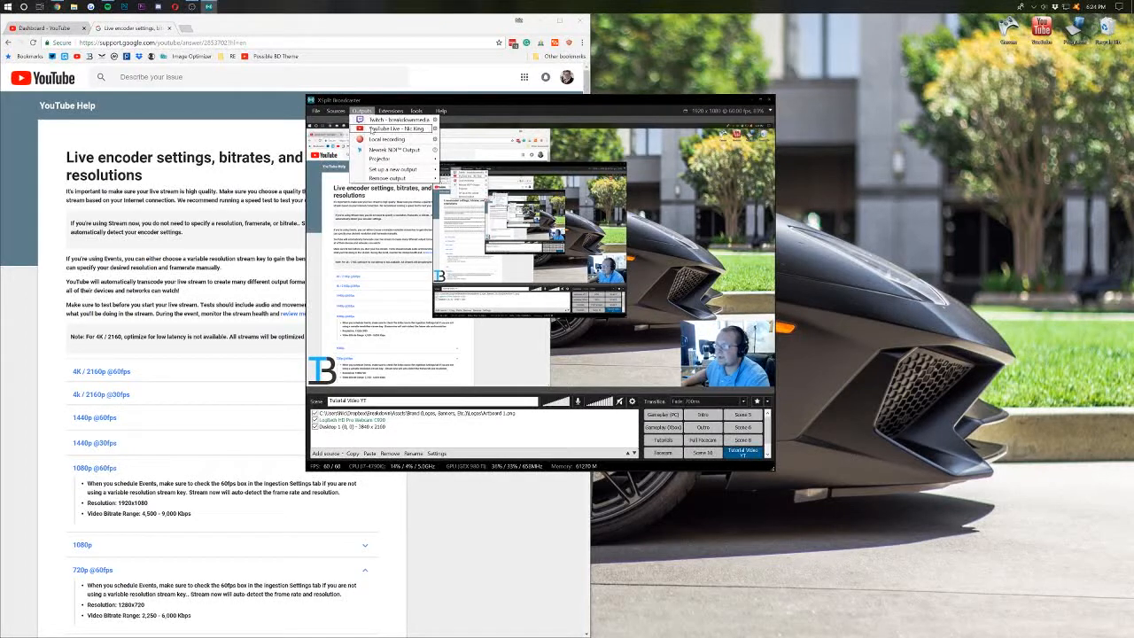
left_click(372, 130)
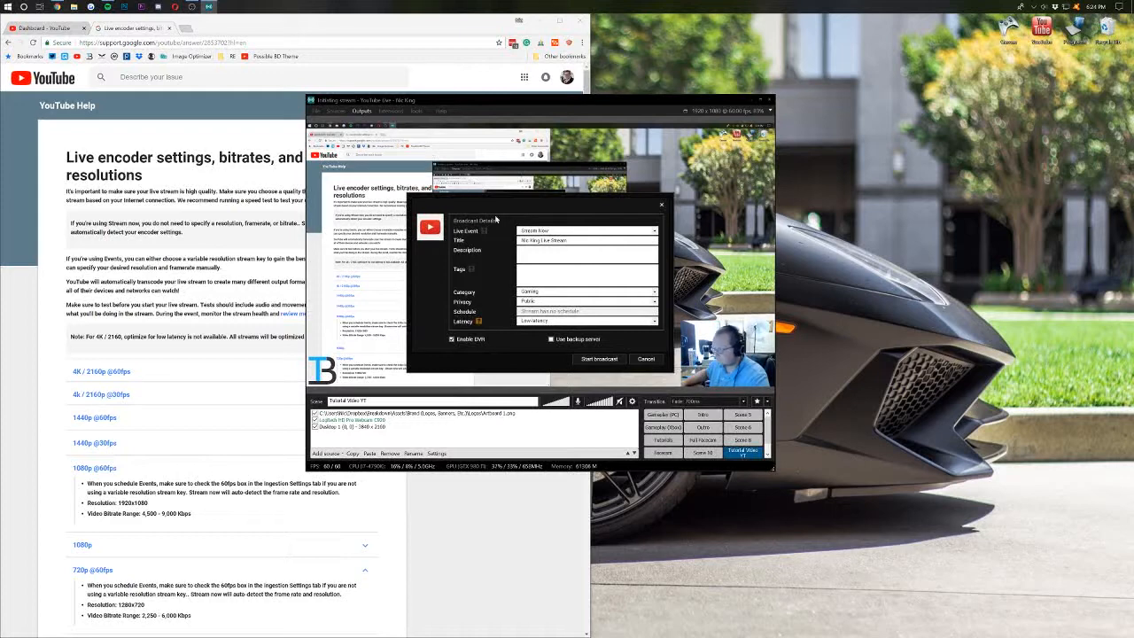
left_click(565, 232)
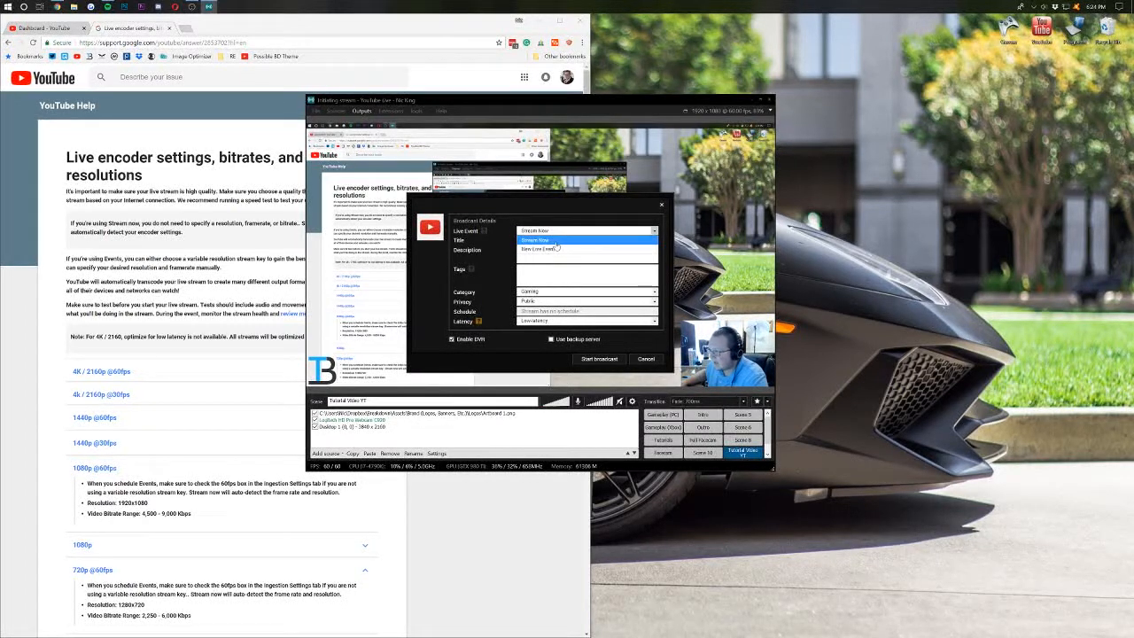
left_click(557, 243)
left_click_drag(569, 241, 464, 240)
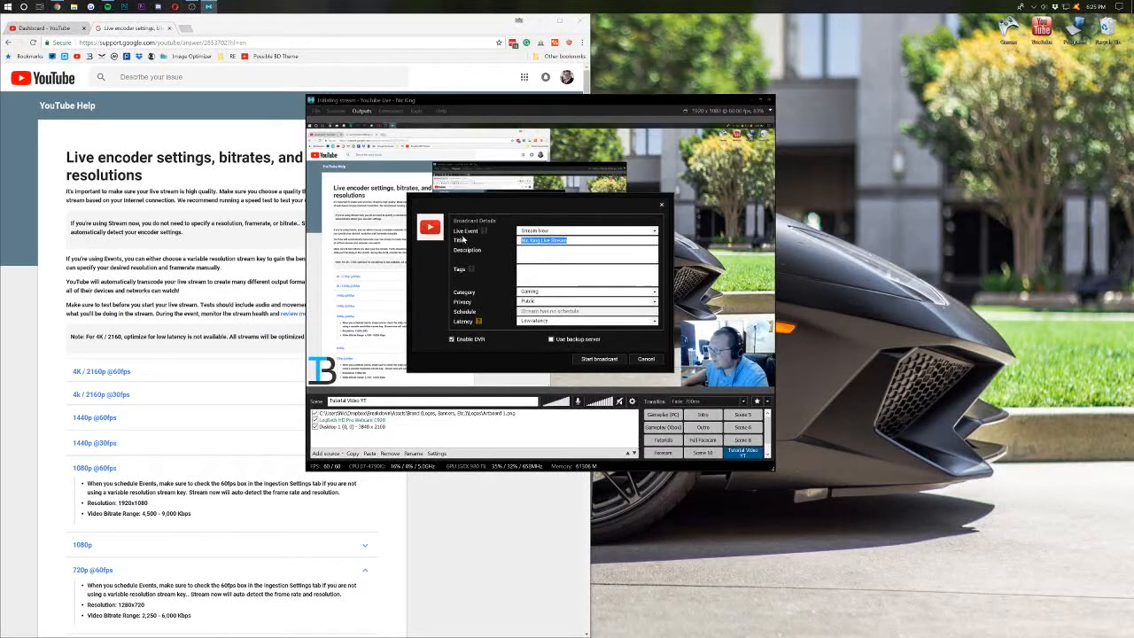
type("Test")
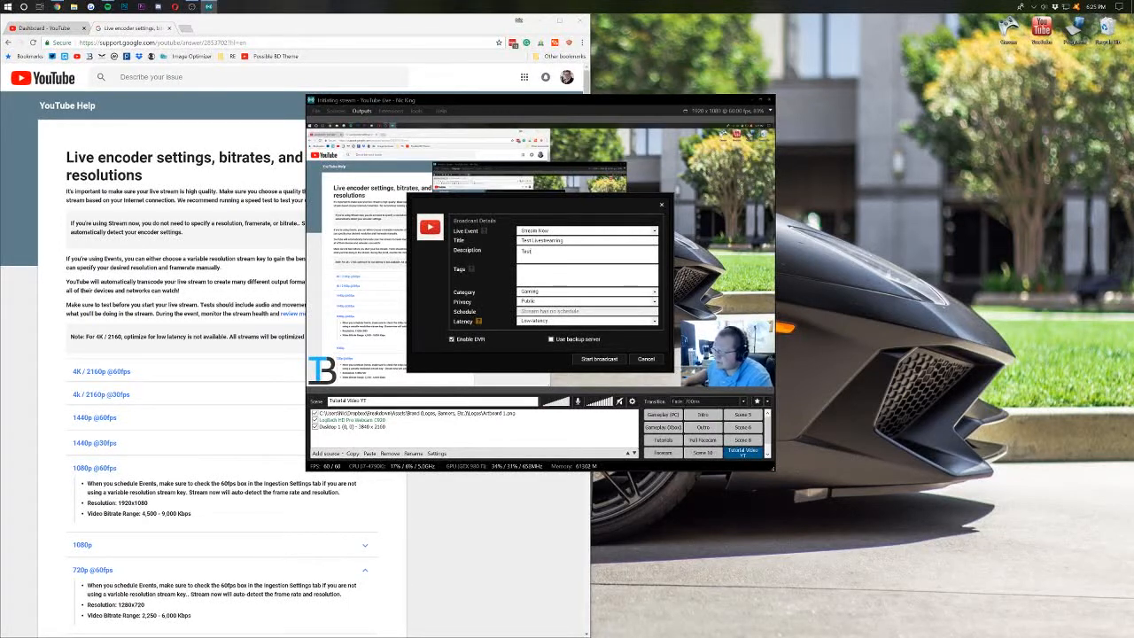
- Set the broadcast category to Howto & Style
left_click(535, 291)
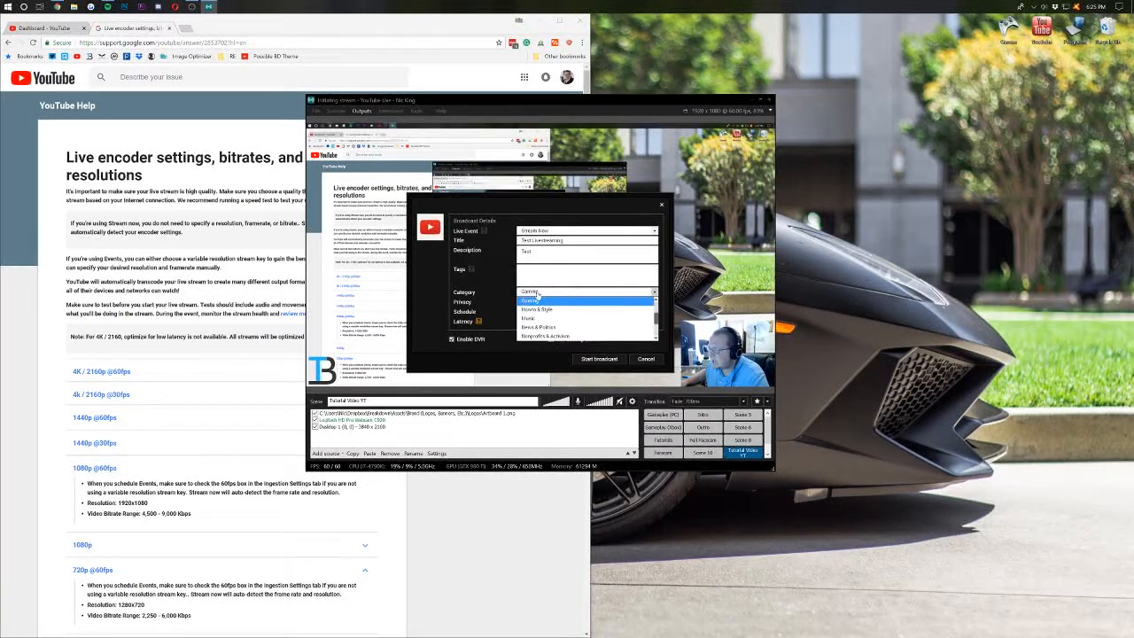
scroll(542, 310, "up", 2)
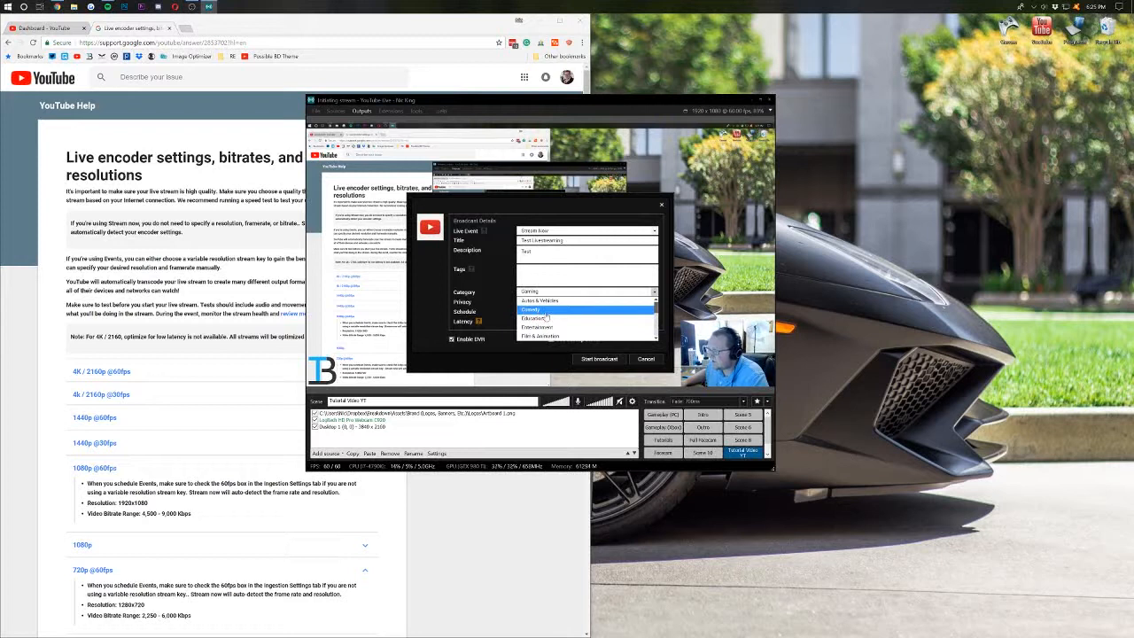
scroll(546, 317, "down", 2)
left_click(544, 303)
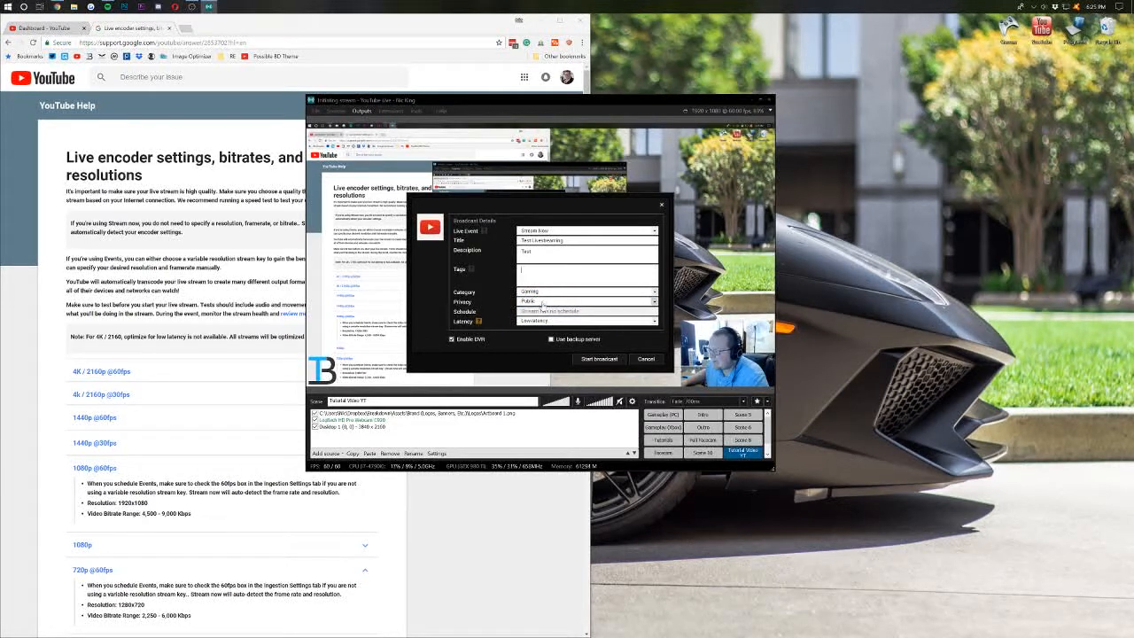
left_click(536, 293)
left_click(541, 308)
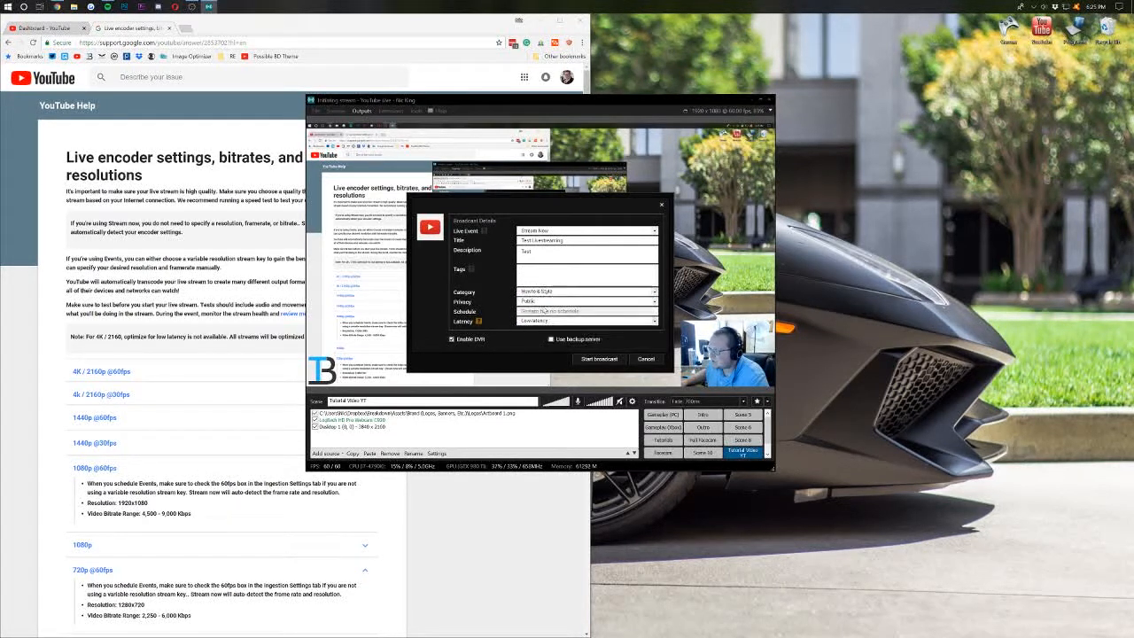
- Keep privacy Public, choose Low latency, and start the YouTube live broadcast
left_click(540, 302)
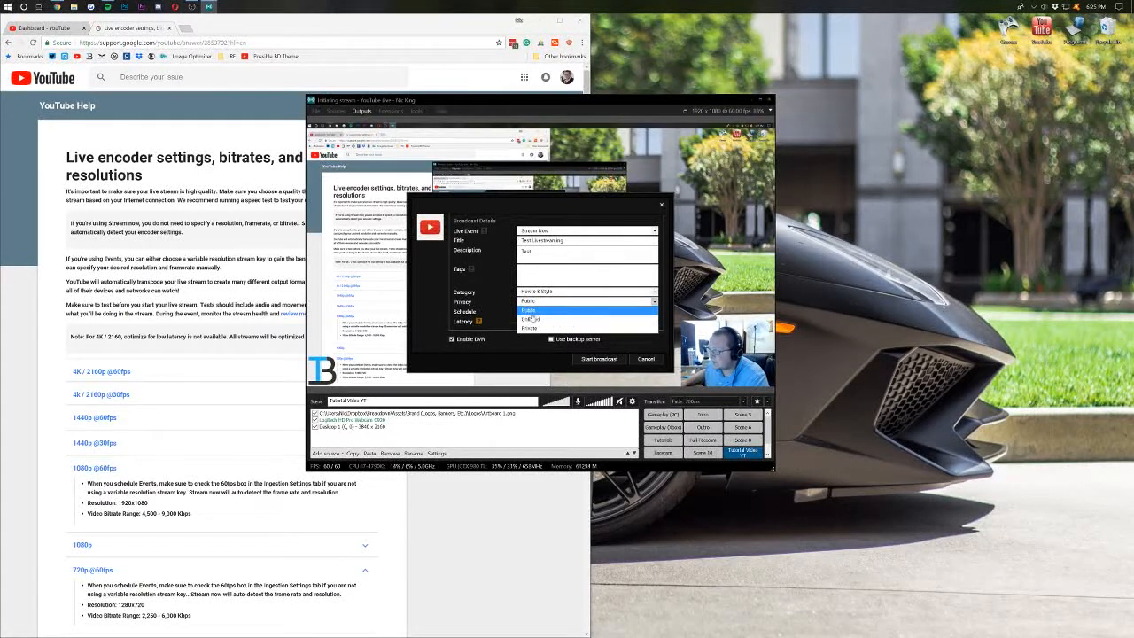
left_click(529, 310)
left_click(531, 321)
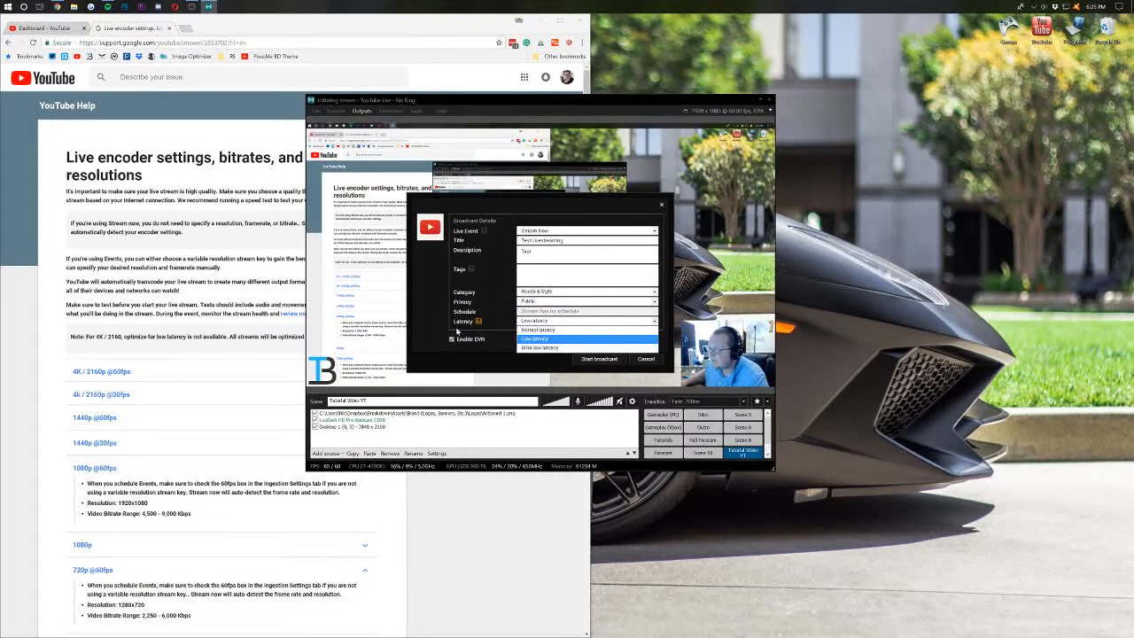
left_click(534, 339)
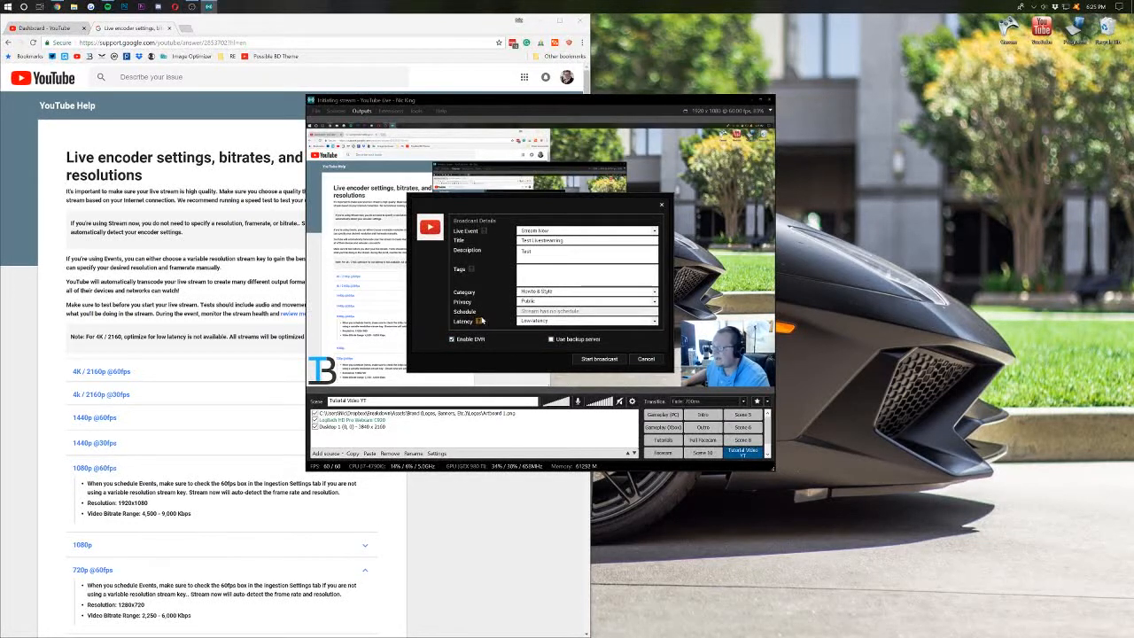
mouse_move(479, 326)
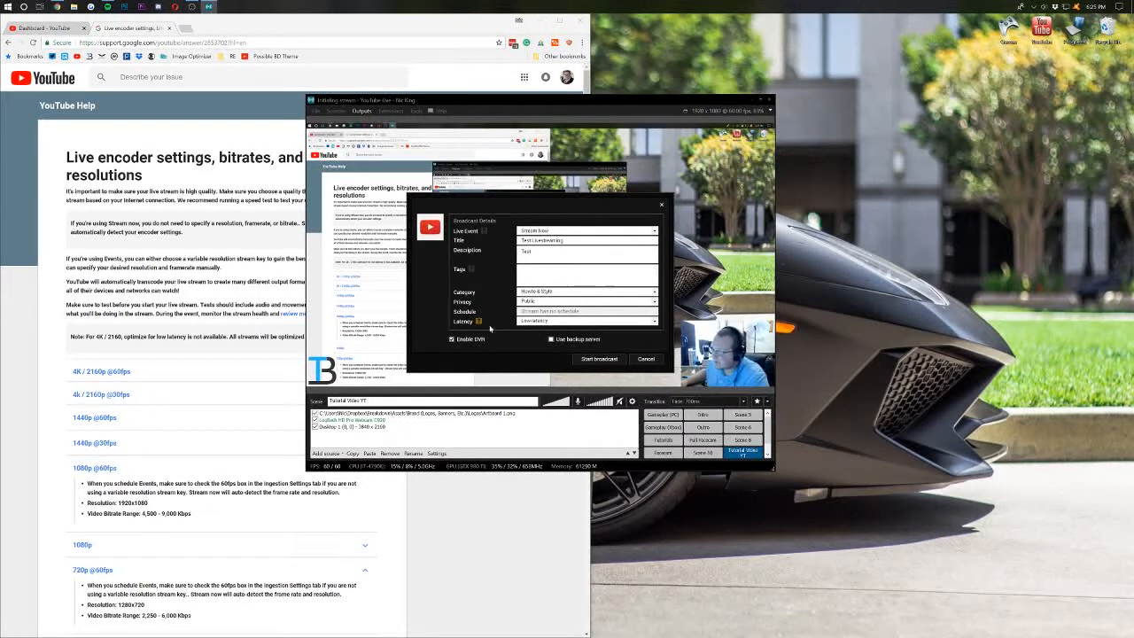
left_click(523, 322)
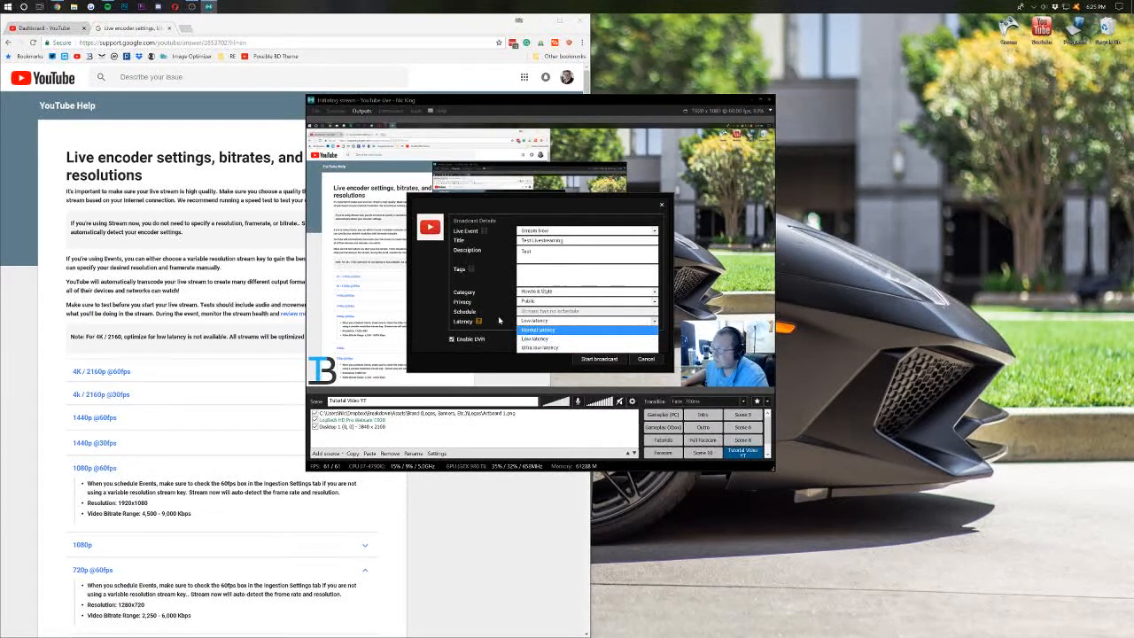
left_click(534, 337)
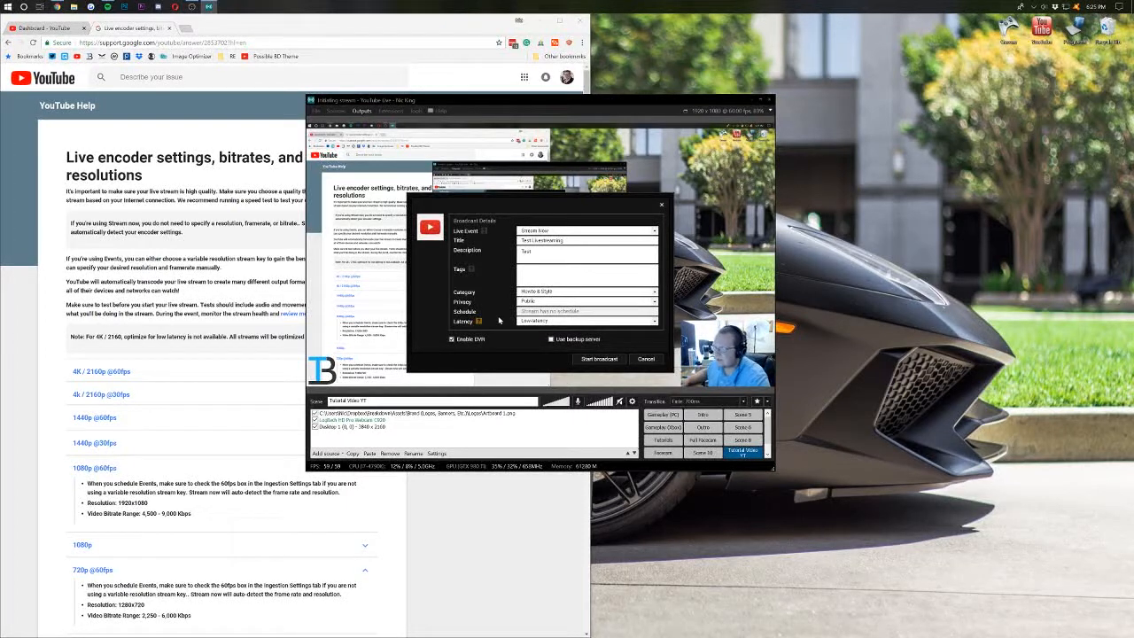
left_click(598, 359)
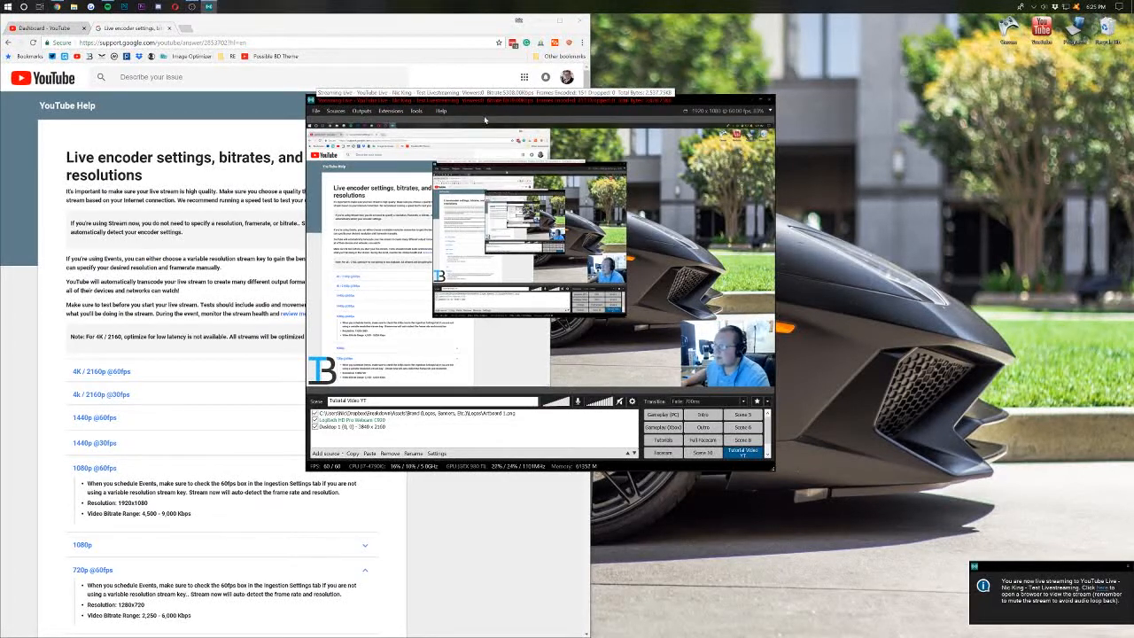
- Open Creator Studio's Live Dashboard, showing the stream LIVE with its desktop and webcam preview
left_click(43, 29)
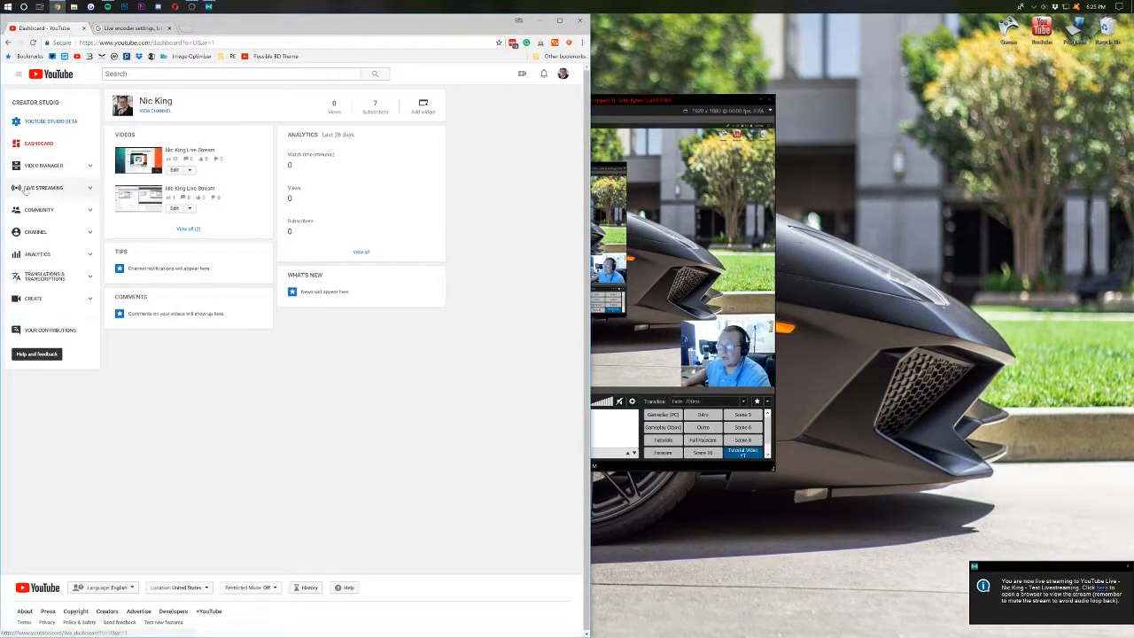
left_click(51, 191)
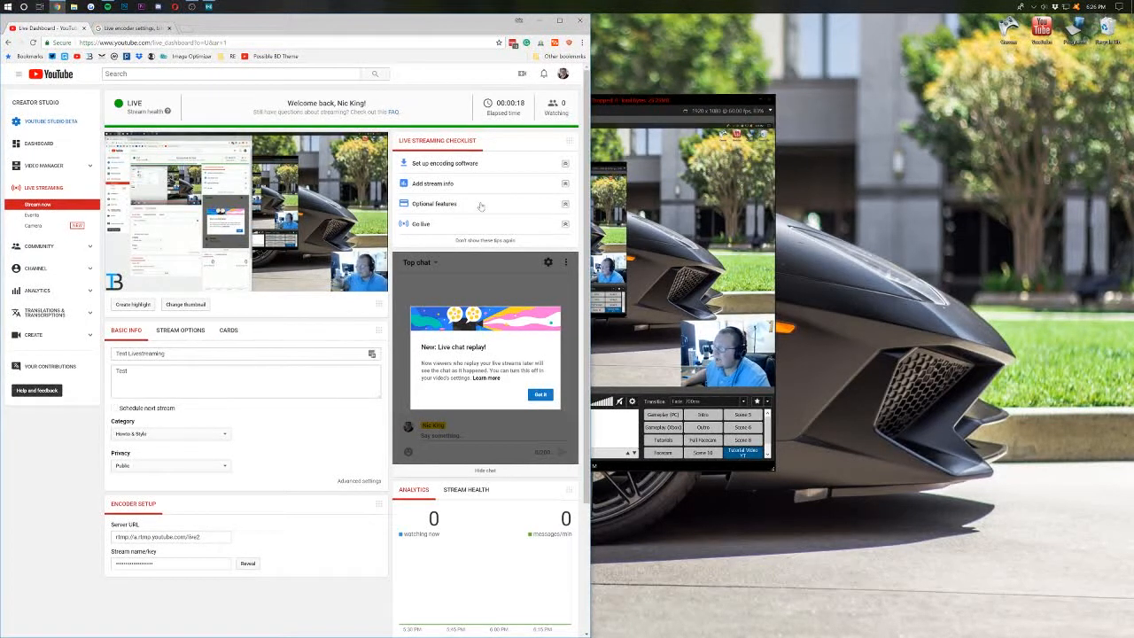
- Review the dashboard checklist tips on encoding software, stream info, optional features and going live
left_click(433, 165)
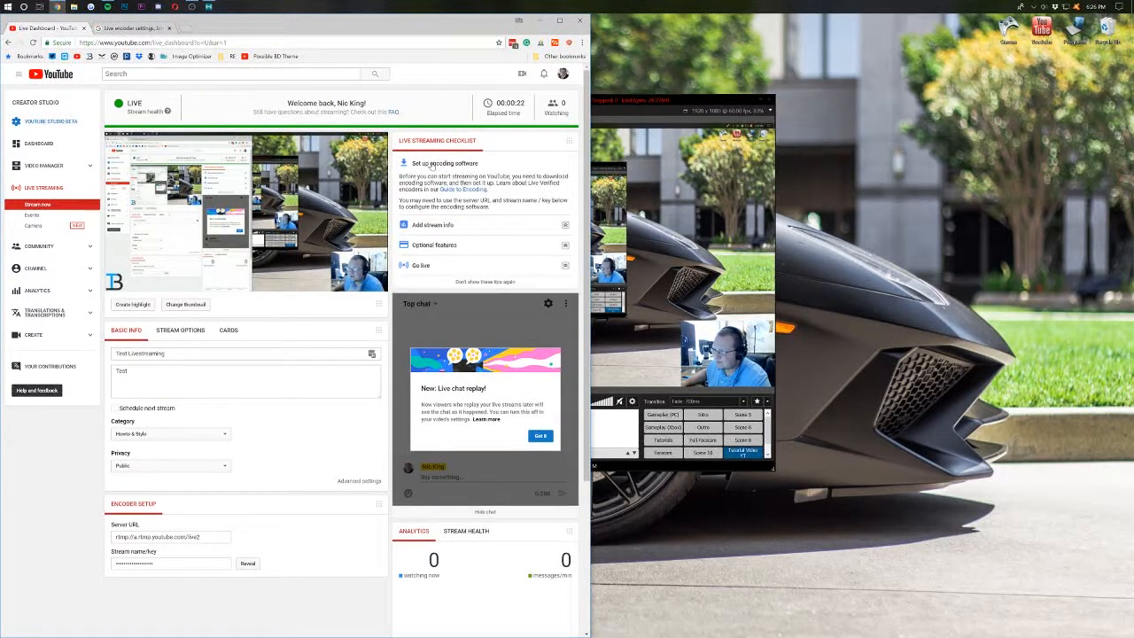
left_click(432, 165)
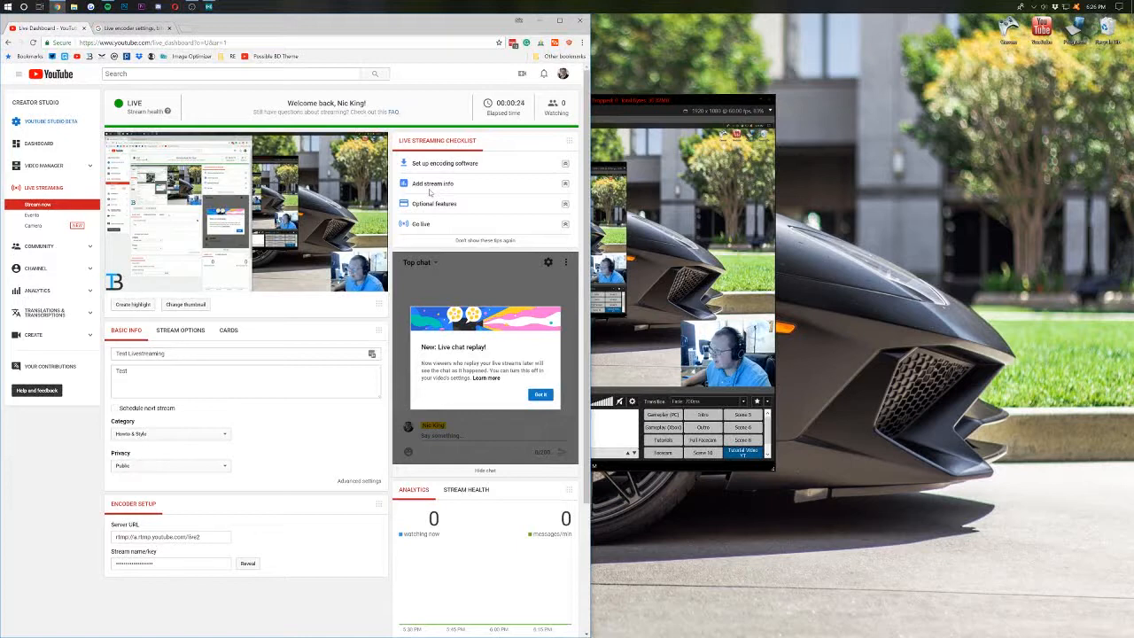
left_click(431, 185)
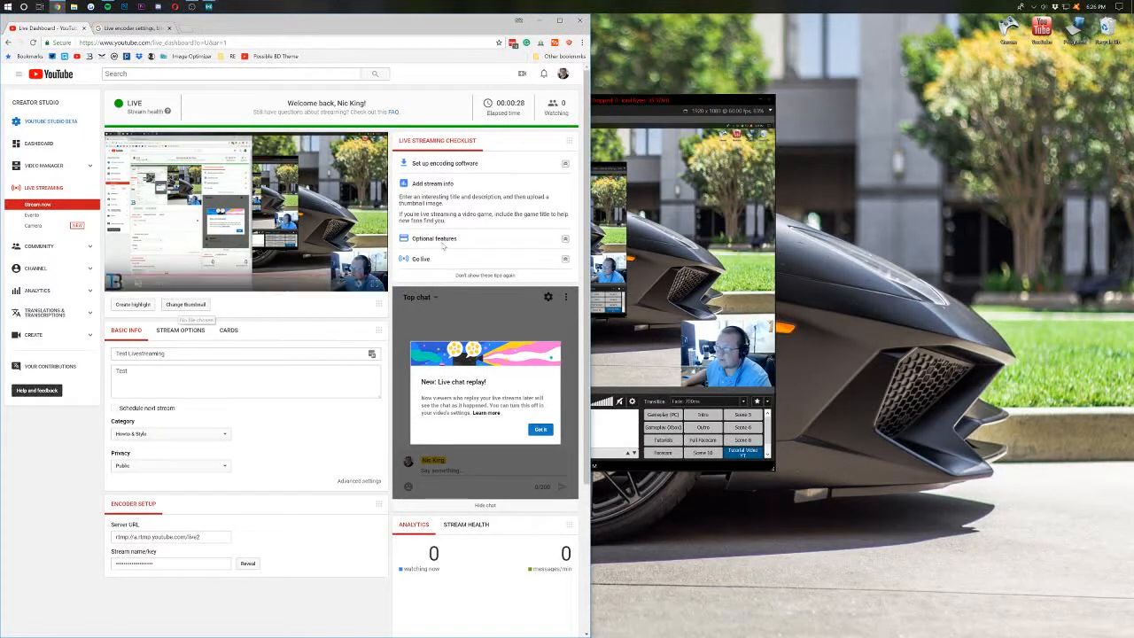
left_click(452, 186)
left_click(449, 205)
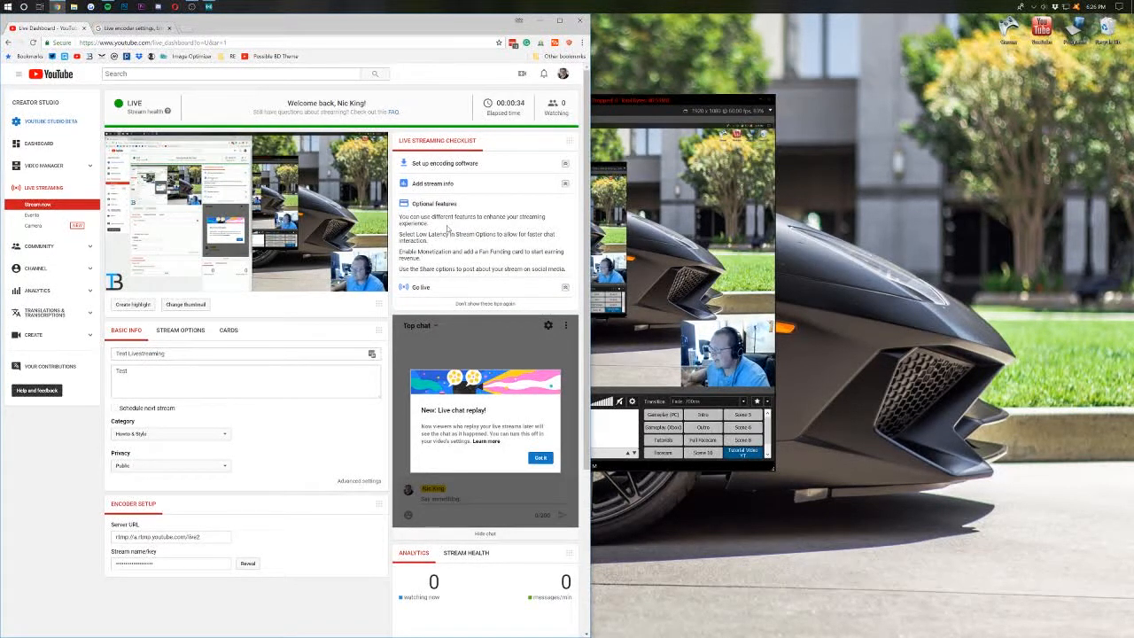
left_click(448, 285)
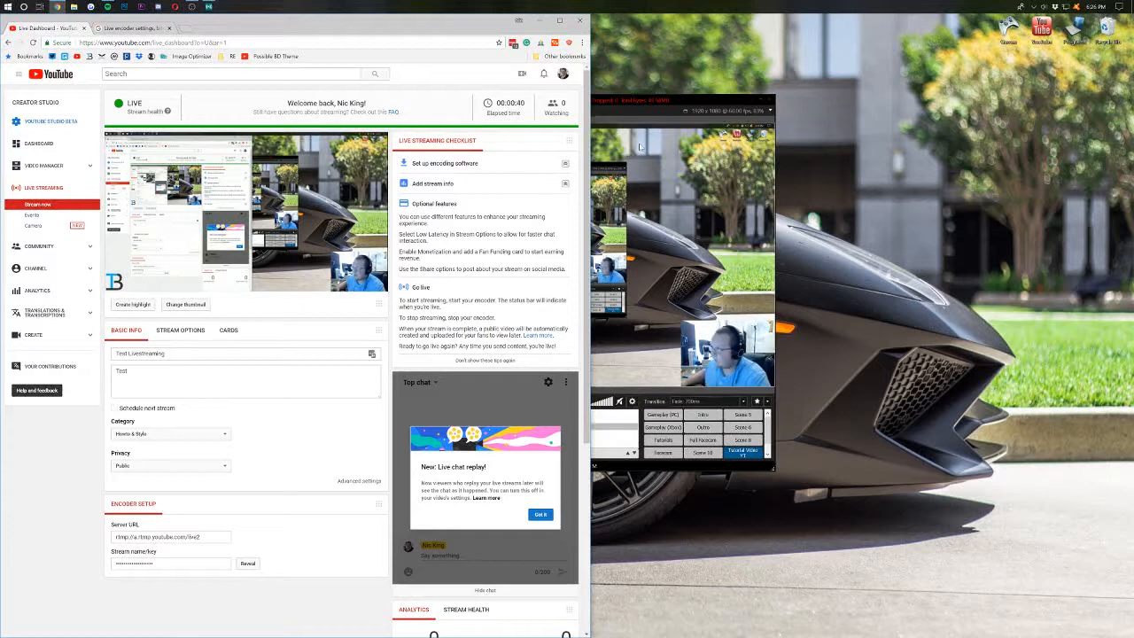
- Check XSplit's stream outputs list without changing anything
left_click(643, 104)
left_click(363, 113)
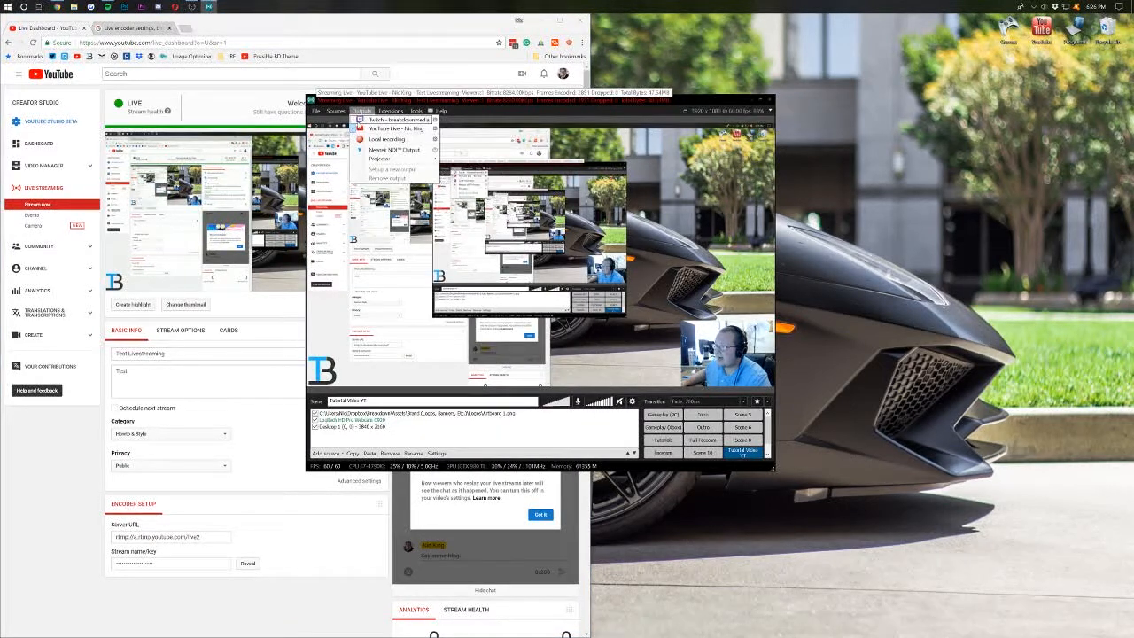
left_click(526, 104)
- Dismiss the live chat replay notice and confirm stream health reads 'Good – Stream is healthy'
left_click(488, 78)
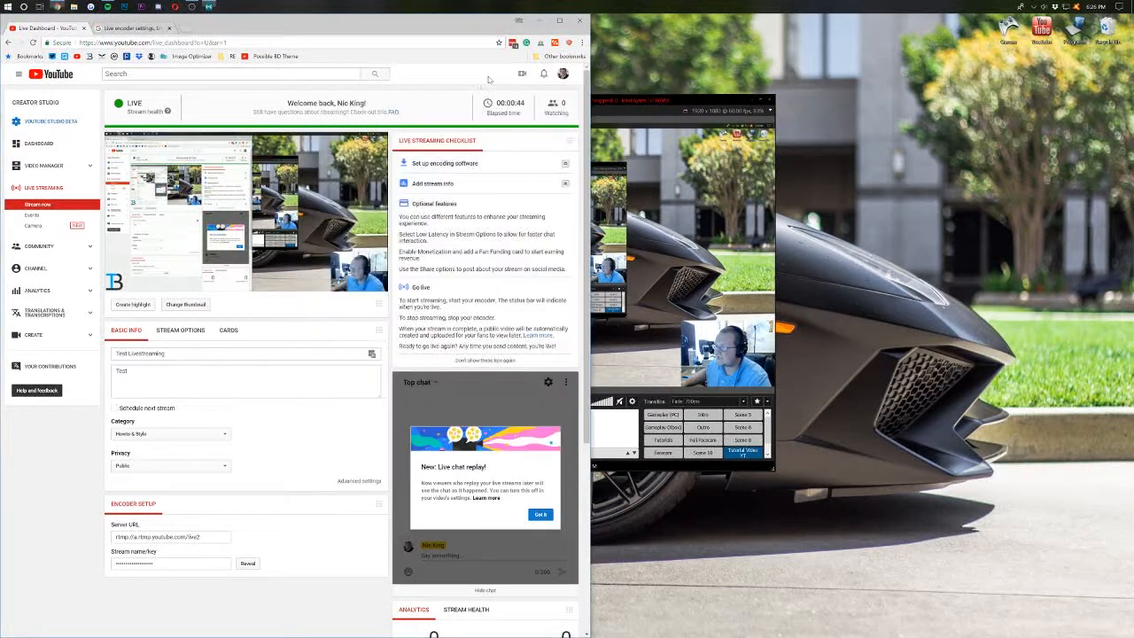
scroll(301, 347, "down", 1)
scroll(554, 354, "down", 3)
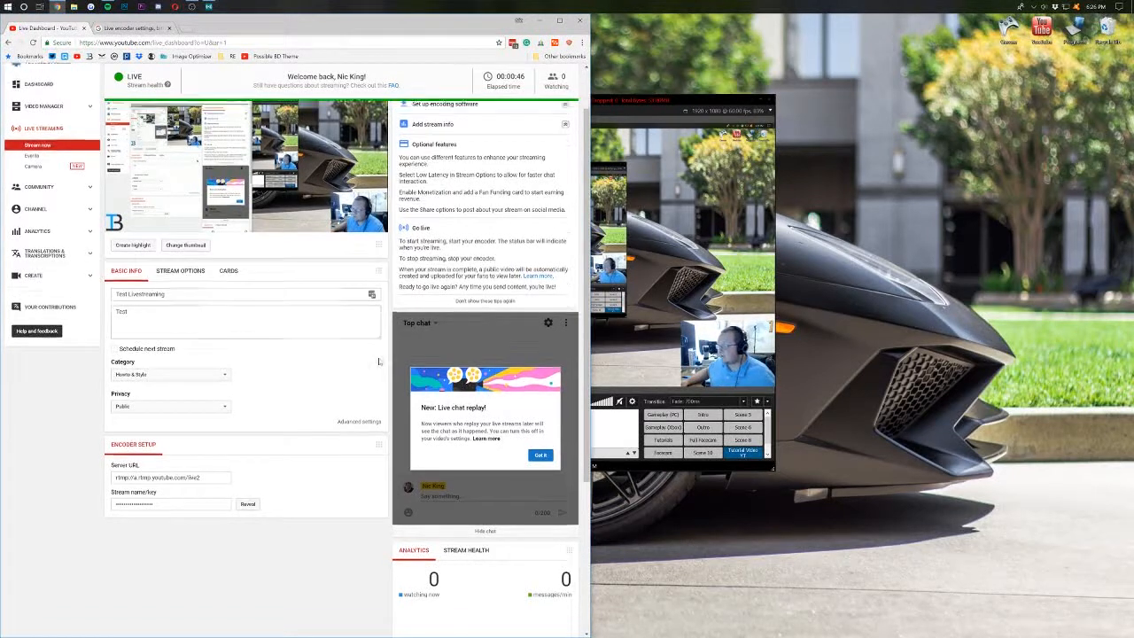
left_click(542, 338)
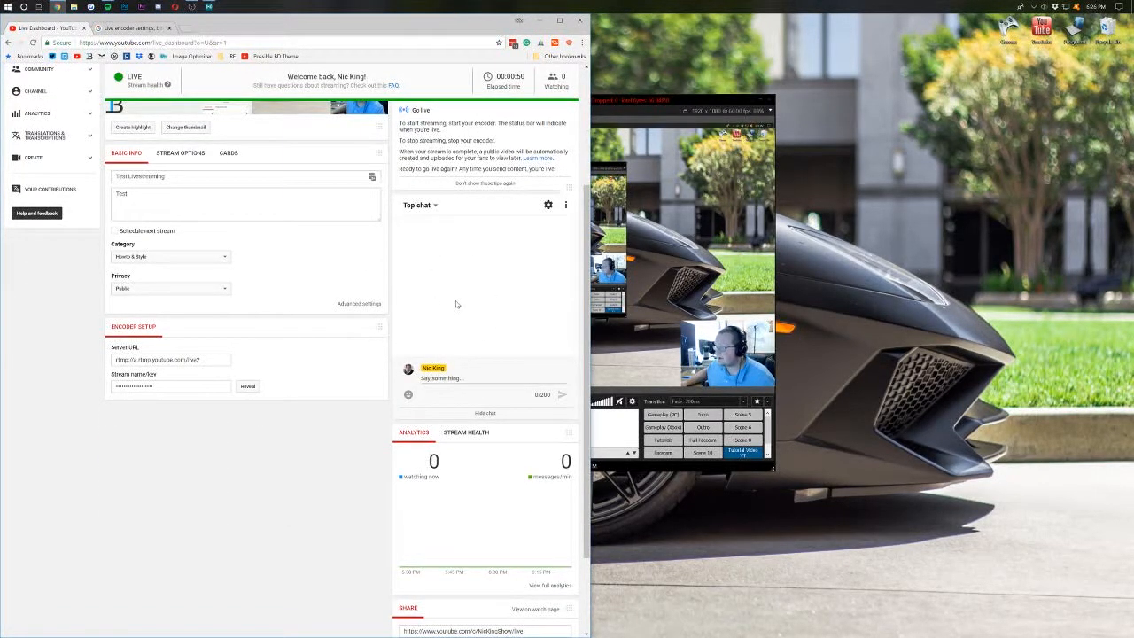
left_click(466, 432)
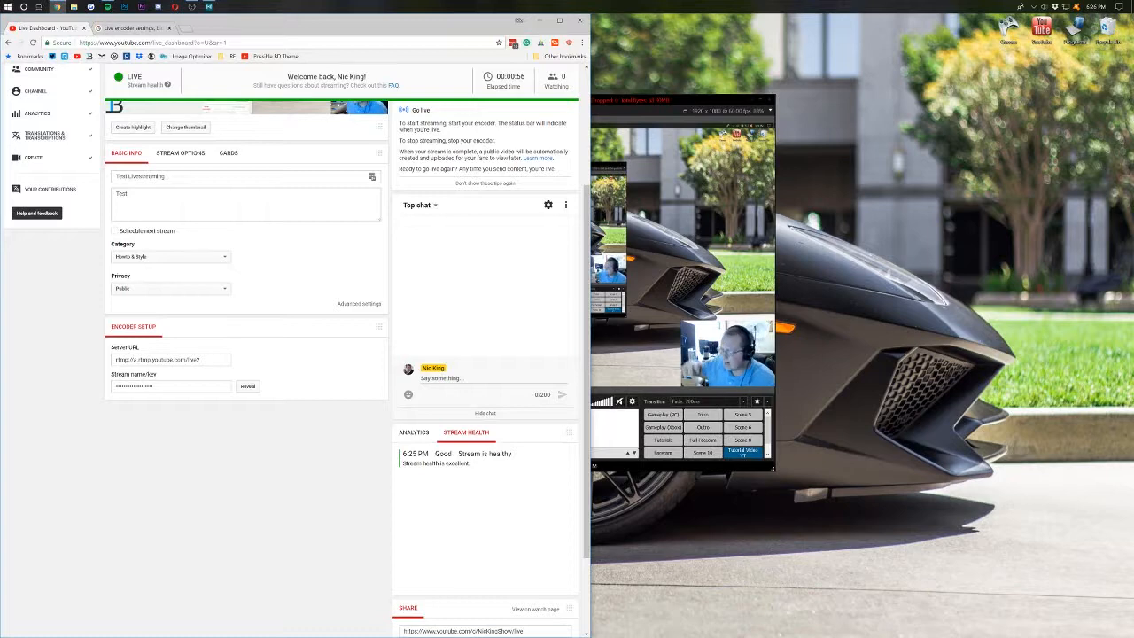
left_click(611, 107)
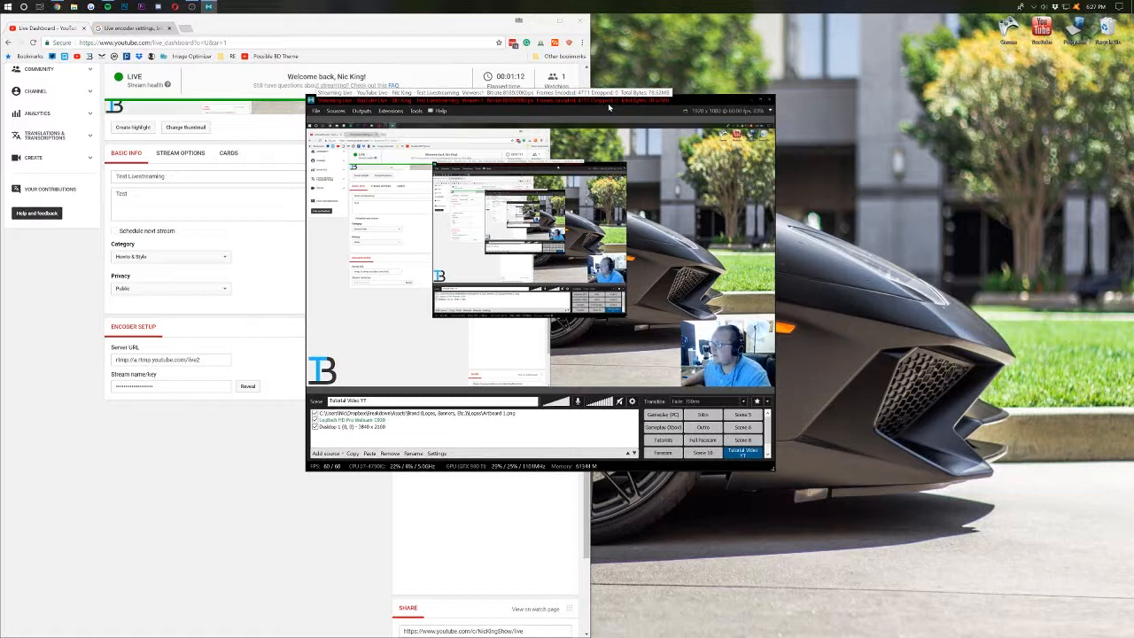
- Show the dashboard's viewer analytics with 1 person watching
left_click(442, 534)
scroll(431, 496, "down", 1)
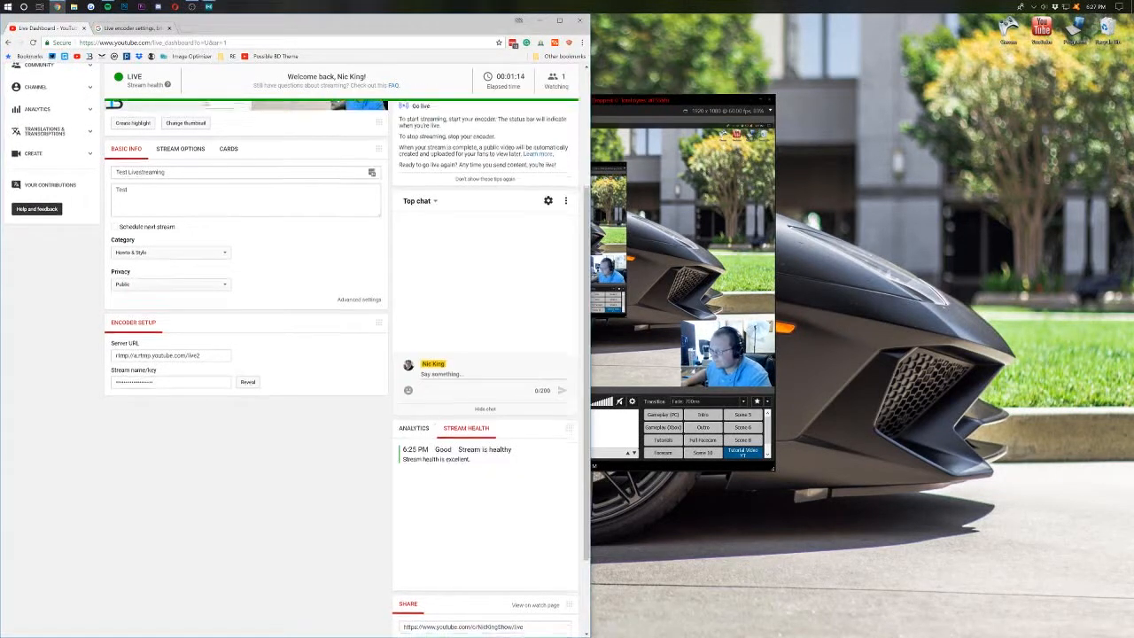
scroll(426, 392, "down", 2)
scroll(423, 394, "up", 2)
left_click(410, 412)
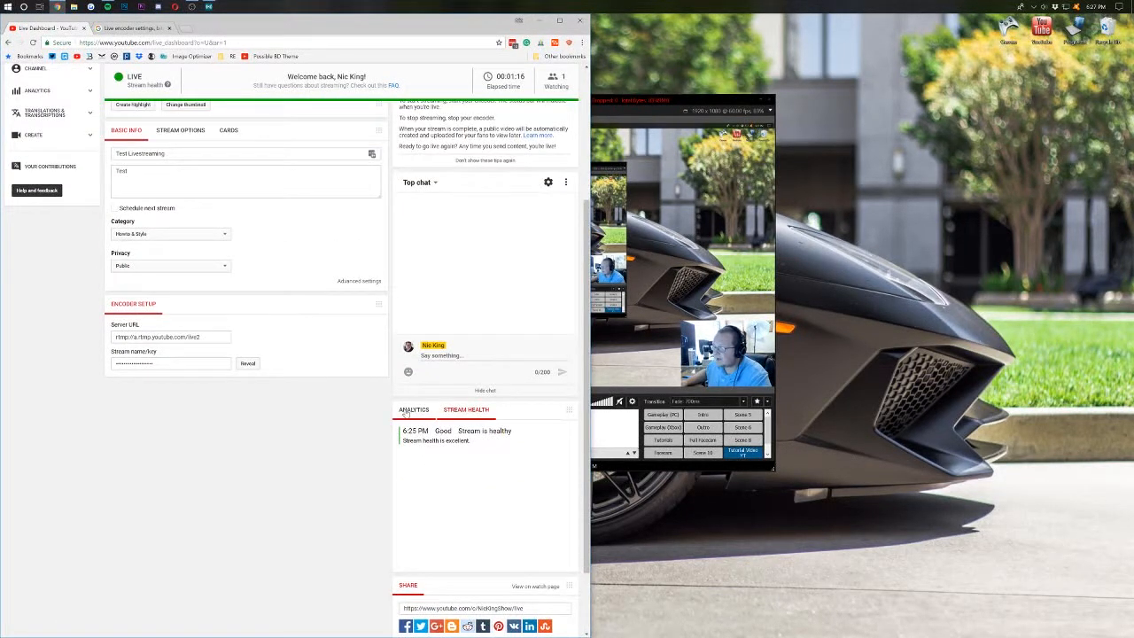
scroll(478, 390, "down", 2)
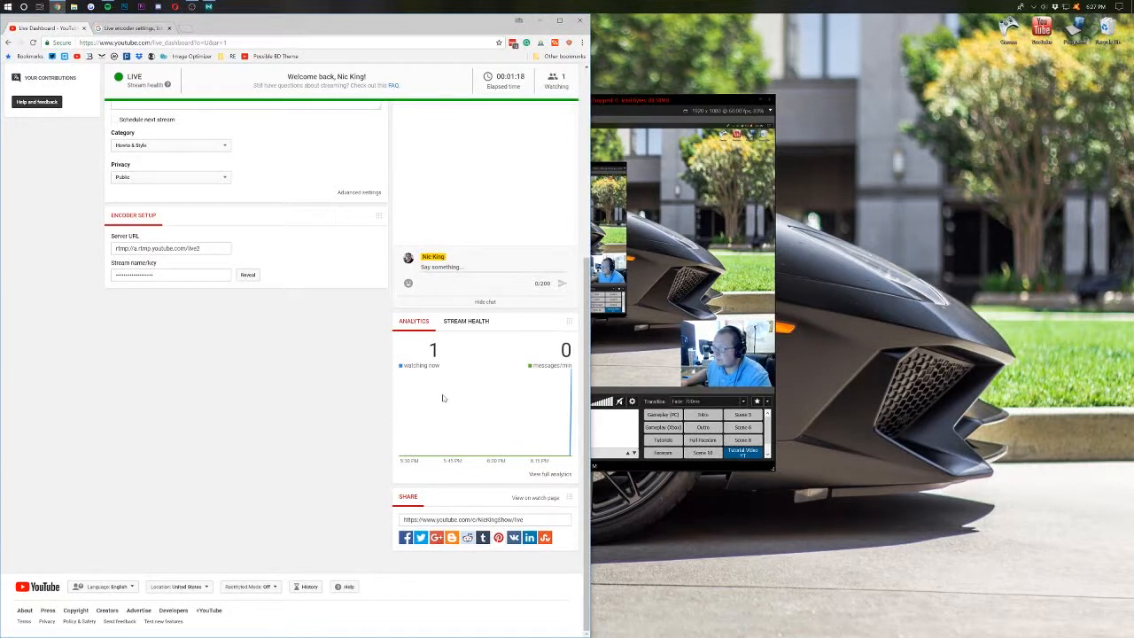
scroll(443, 398, "up", 5)
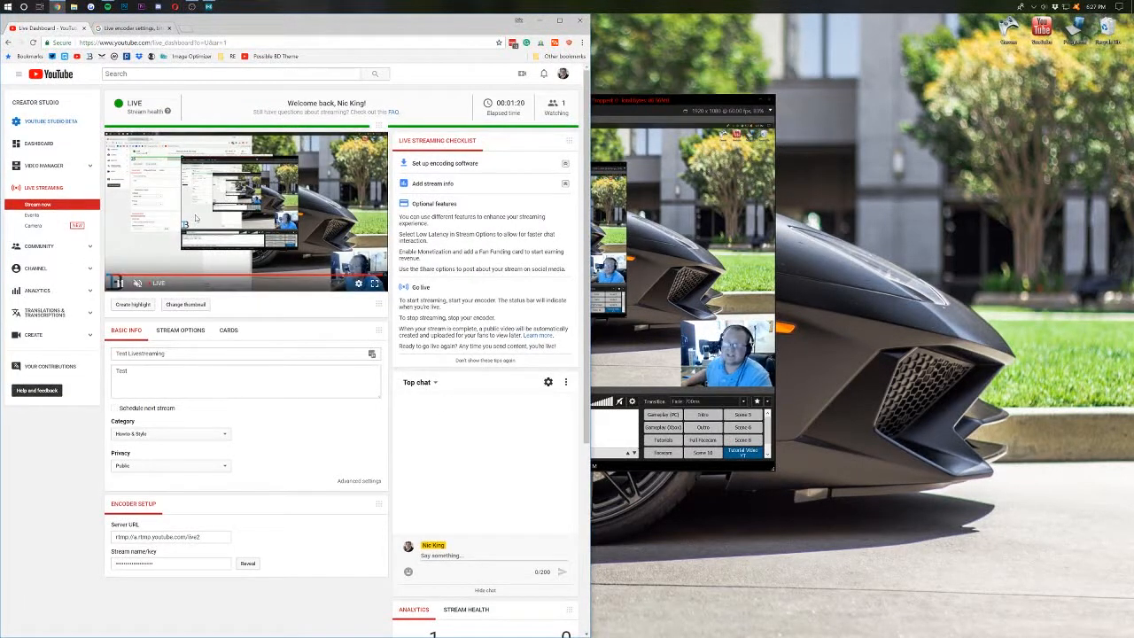
scroll(190, 205, "down", 3)
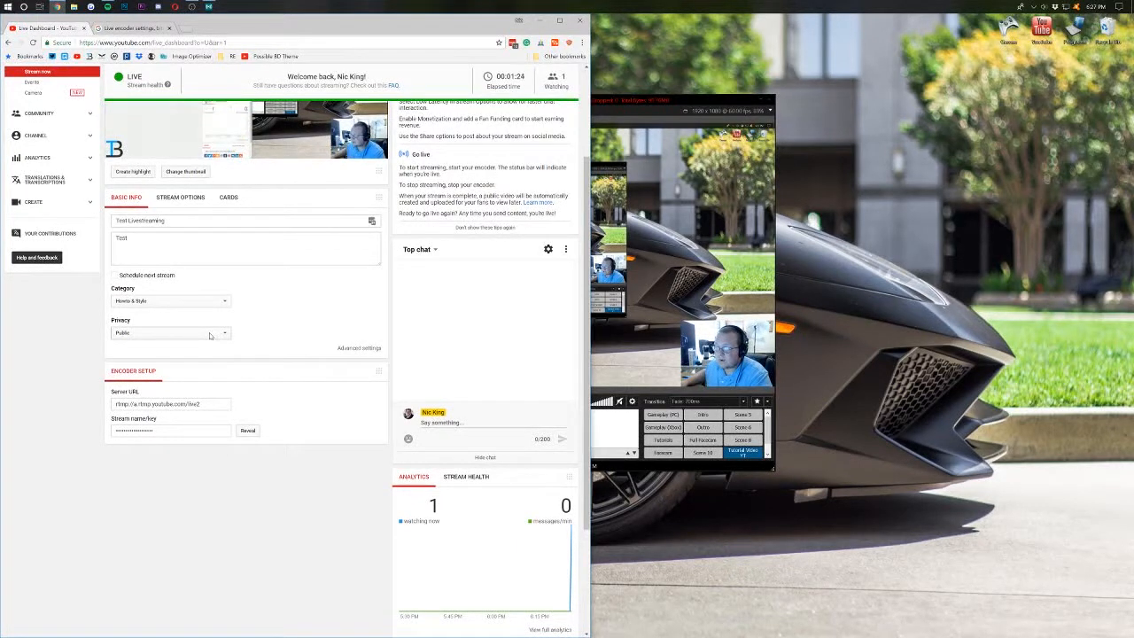
- Leave the stream privacy at Public and bring XSplit back in front
left_click(209, 334)
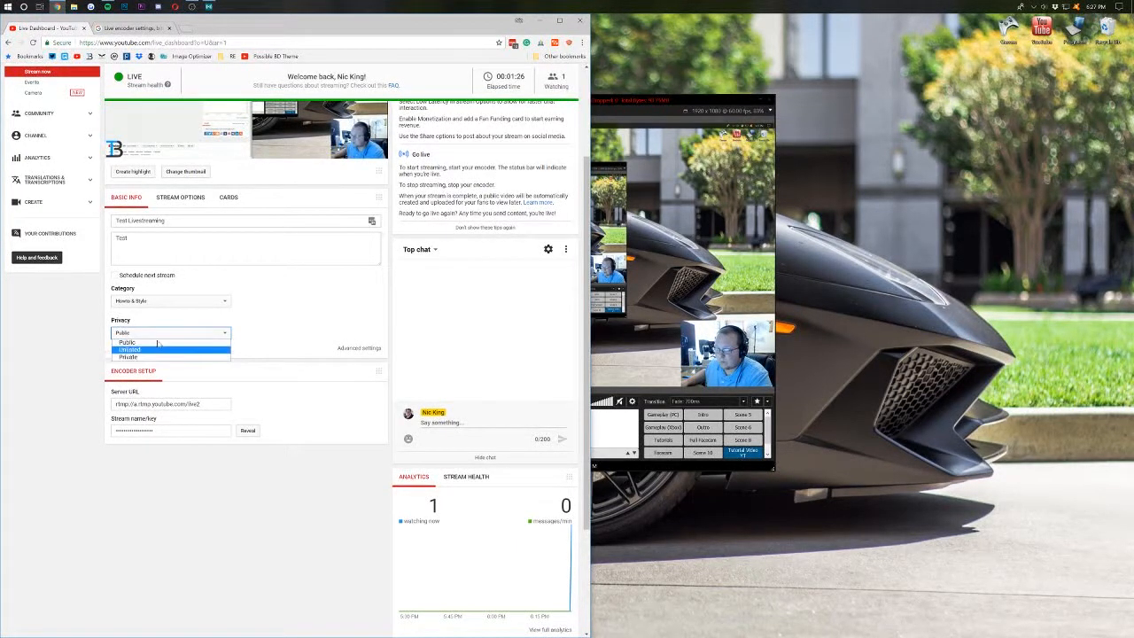
left_click(165, 342)
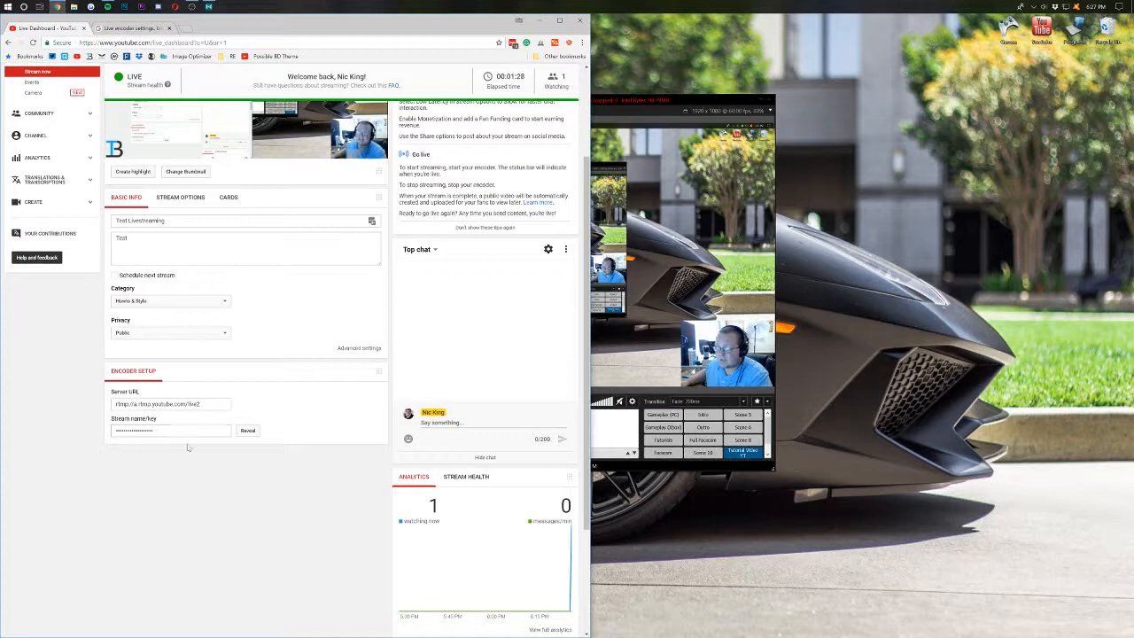
scroll(325, 425, "up", 3)
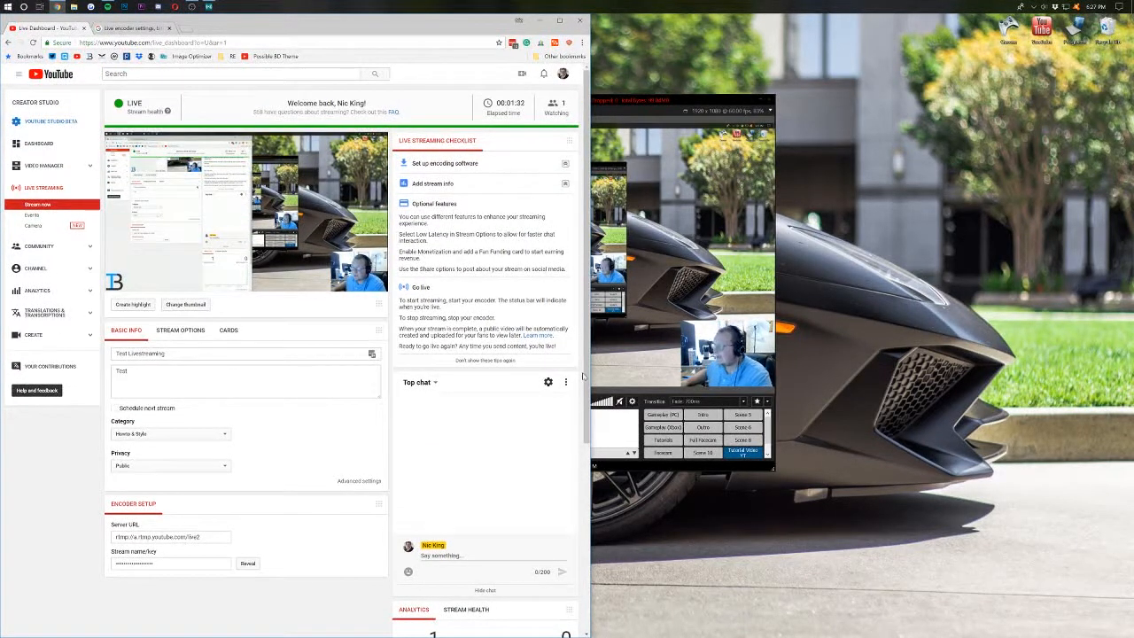
left_click(613, 264)
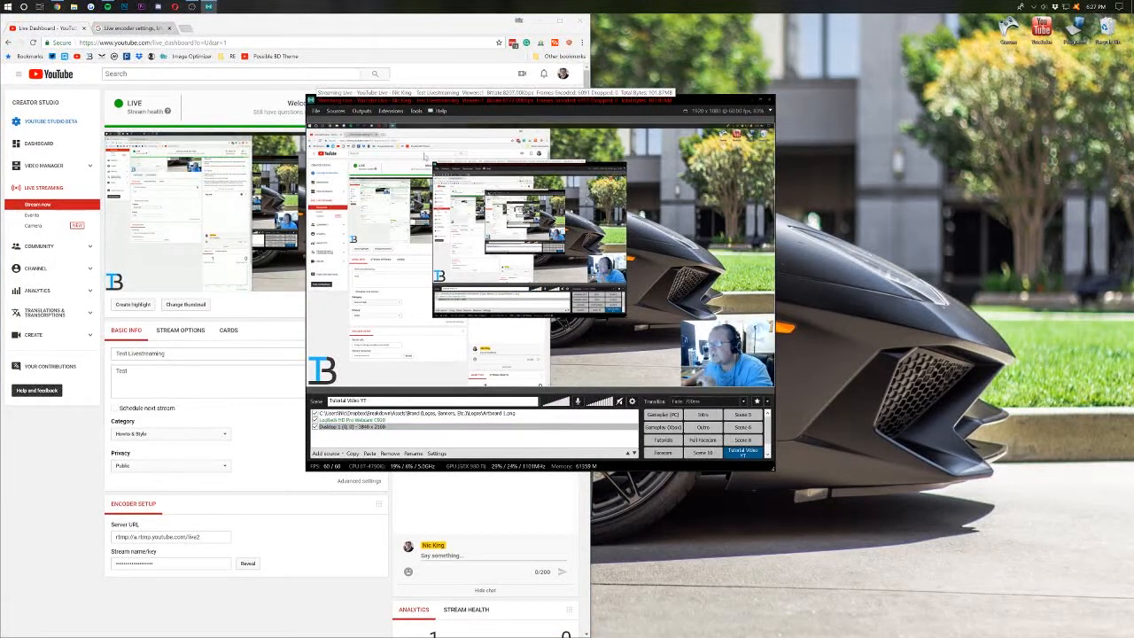
- Stop the YouTube Live output in XSplit and return to the Live Dashboard
left_click(361, 112)
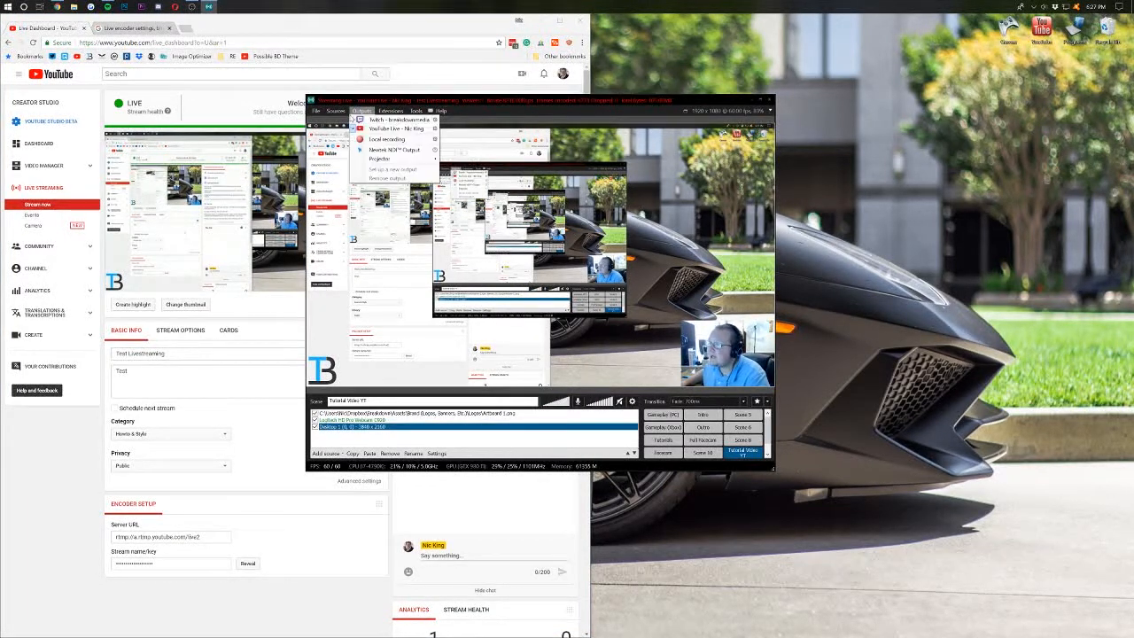
left_click(374, 131)
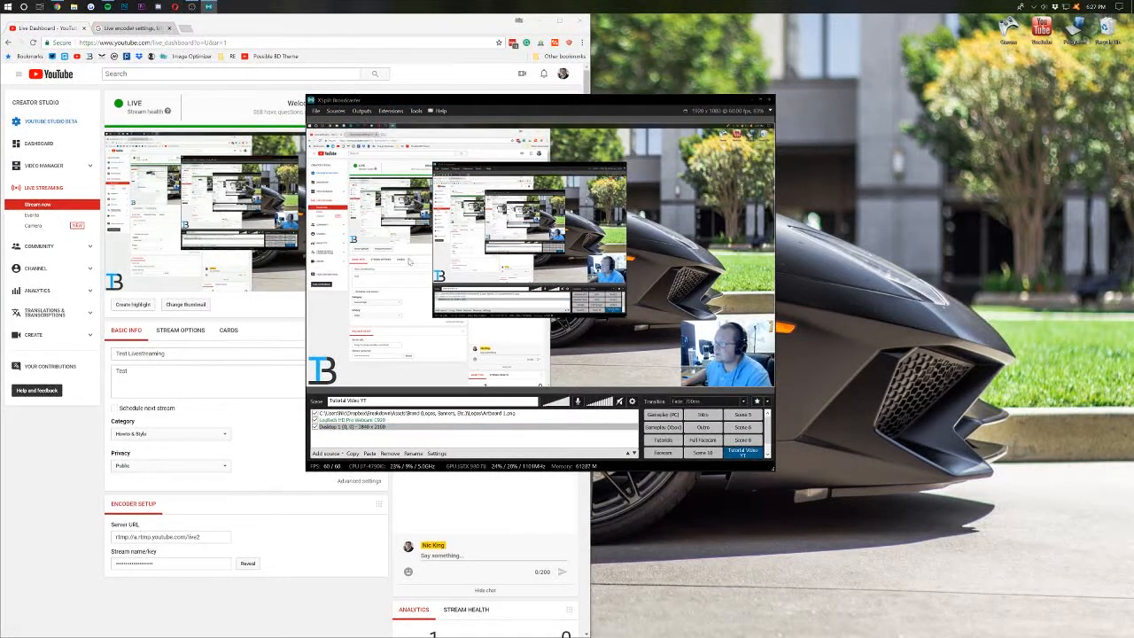
left_click(446, 87)
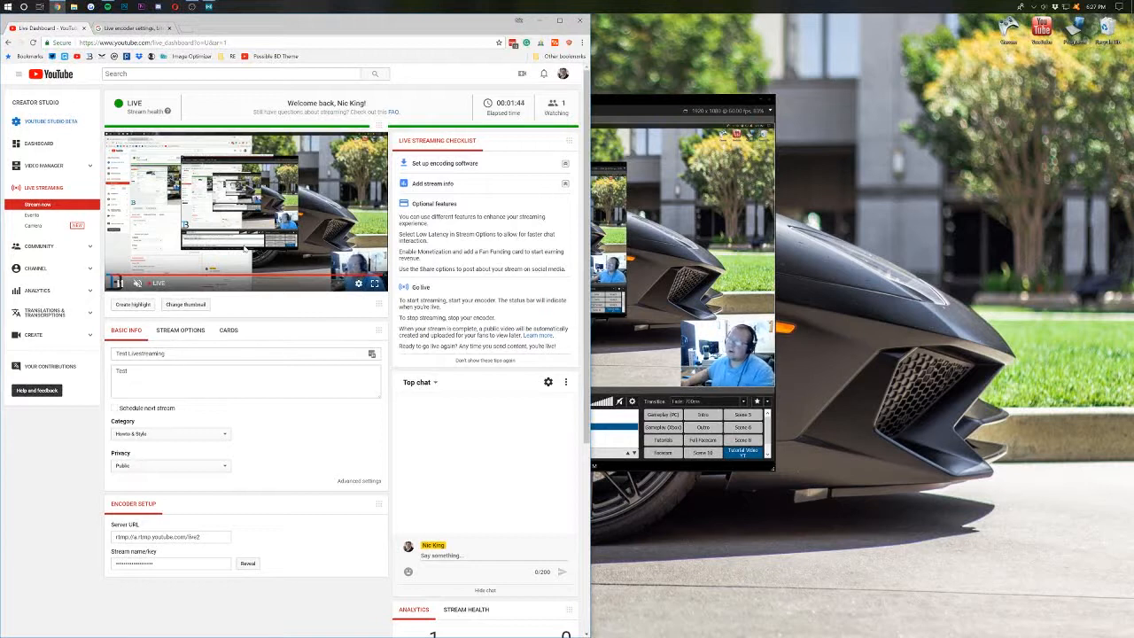